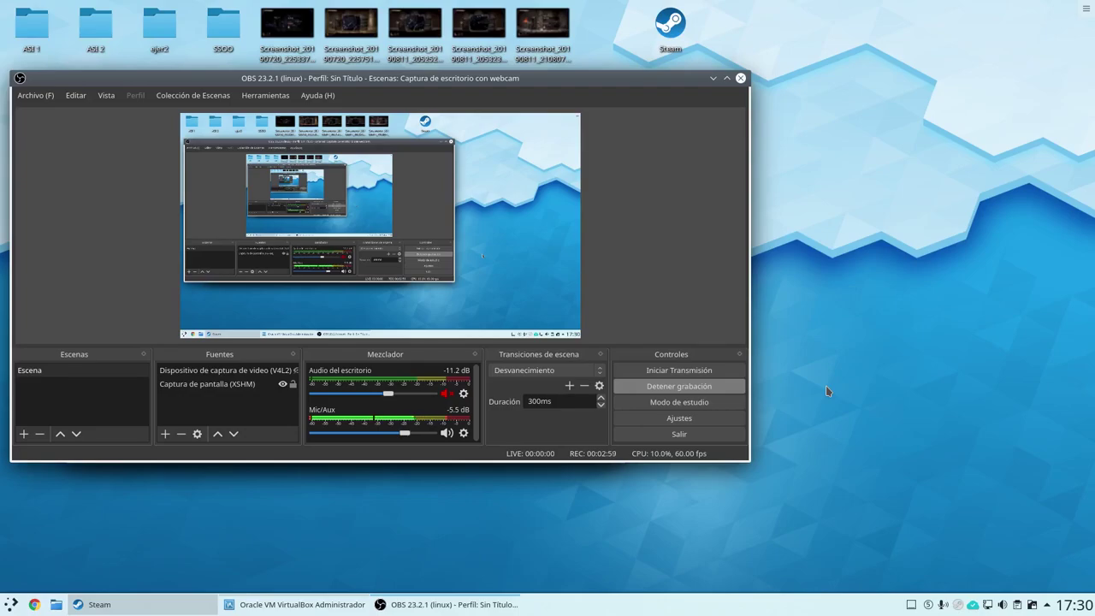
# Start a new VM named 'Anarchy Linux KDE' with 4000 MB of memory.
pyautogui.click(712, 78)
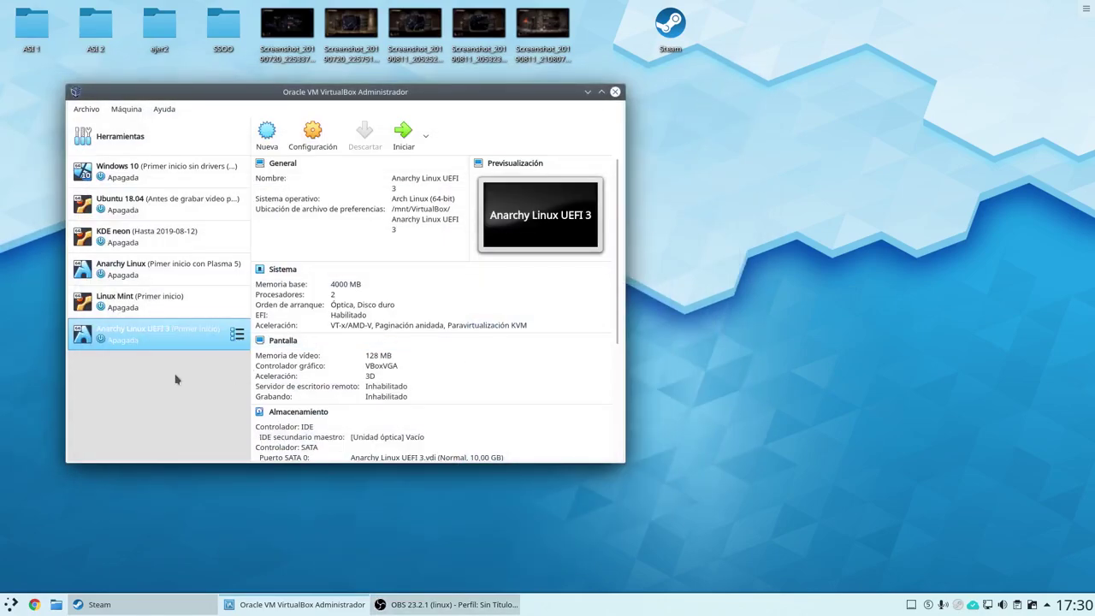
pyautogui.click(262, 135)
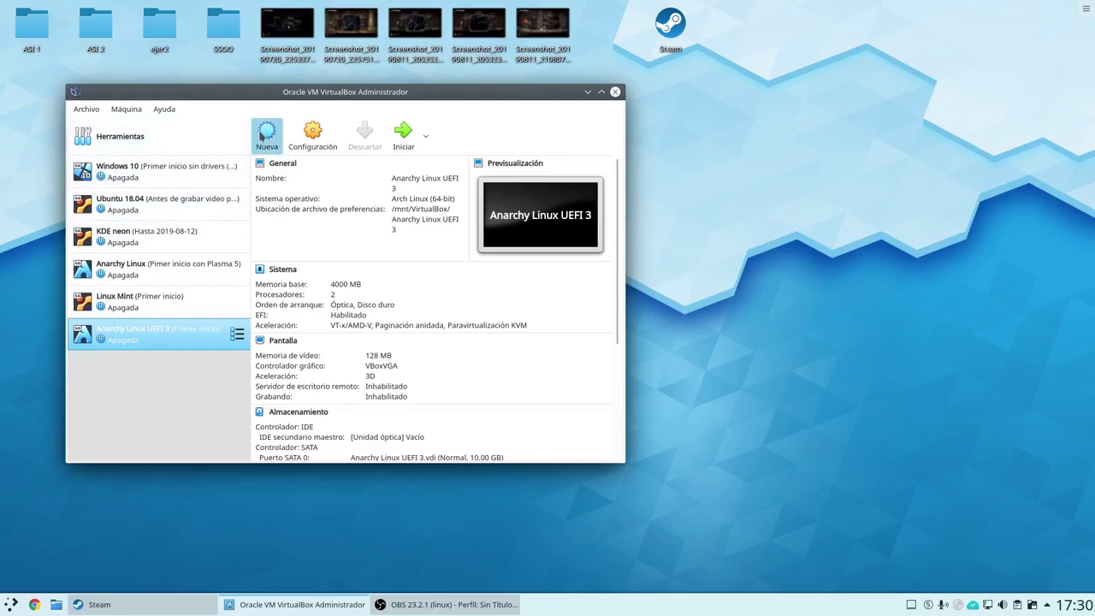
pyautogui.write('Anarchy Linux KDE')
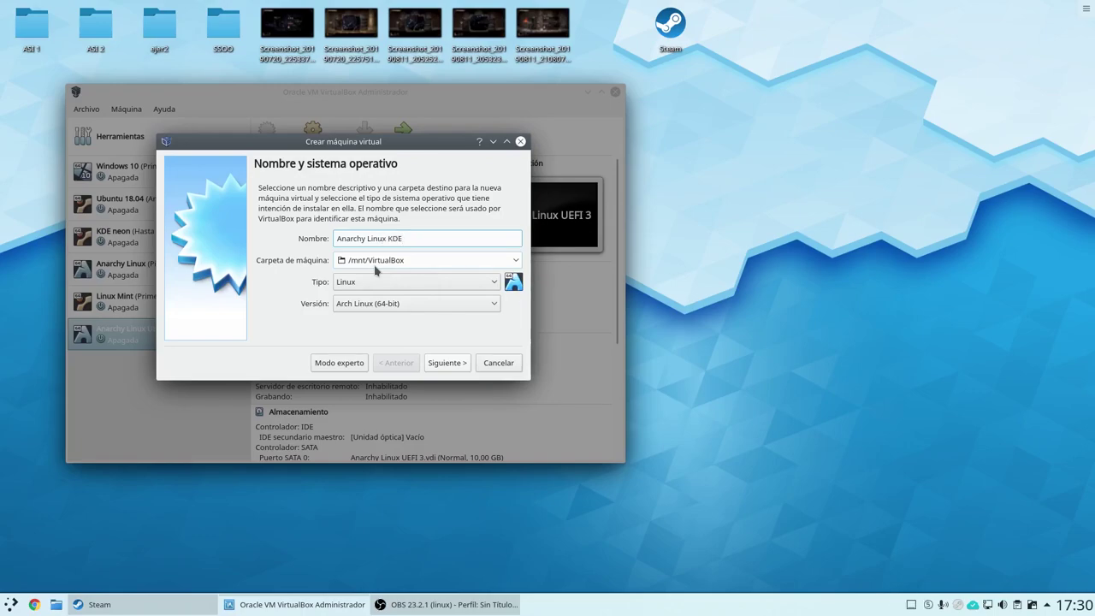
pyautogui.click(440, 363)
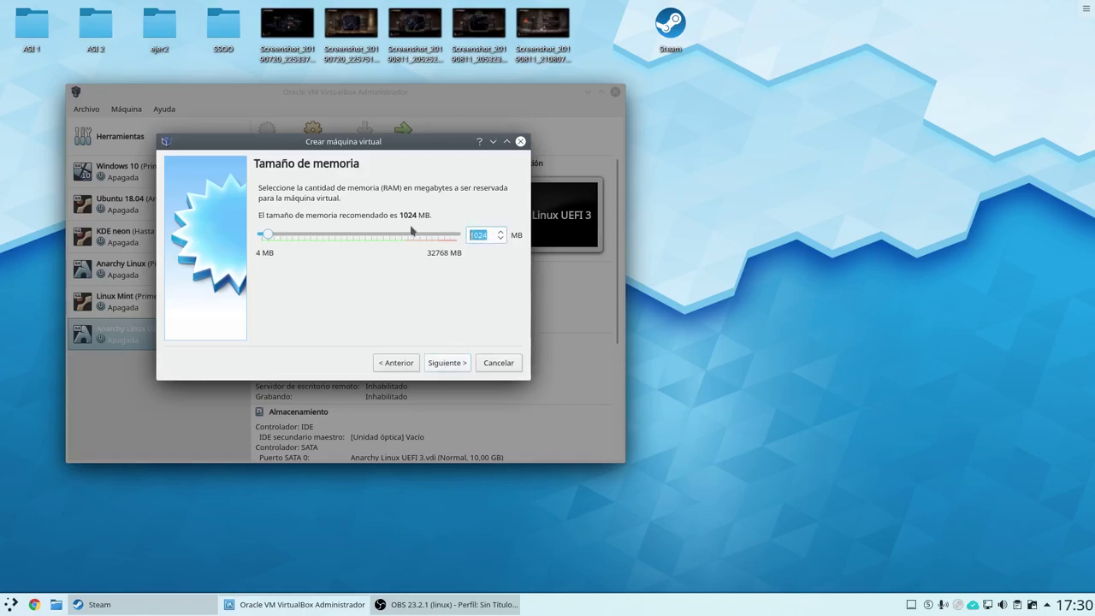
pyautogui.write('4000')
pyautogui.click(436, 366)
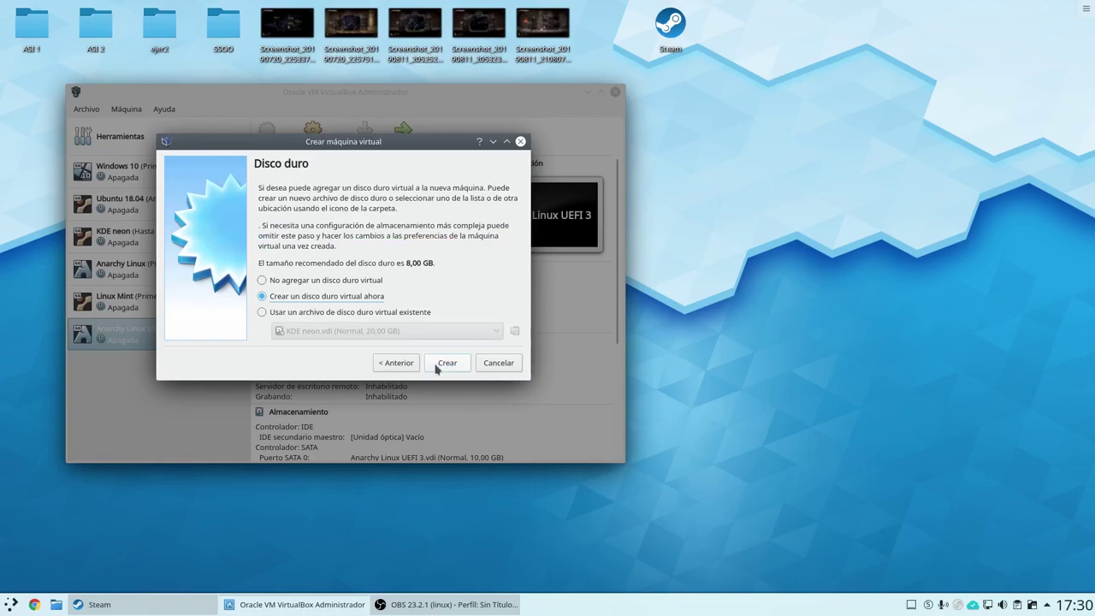
# Create a dynamically allocated 20 GB VDI virtual disk for the VM.
pyautogui.click(437, 366)
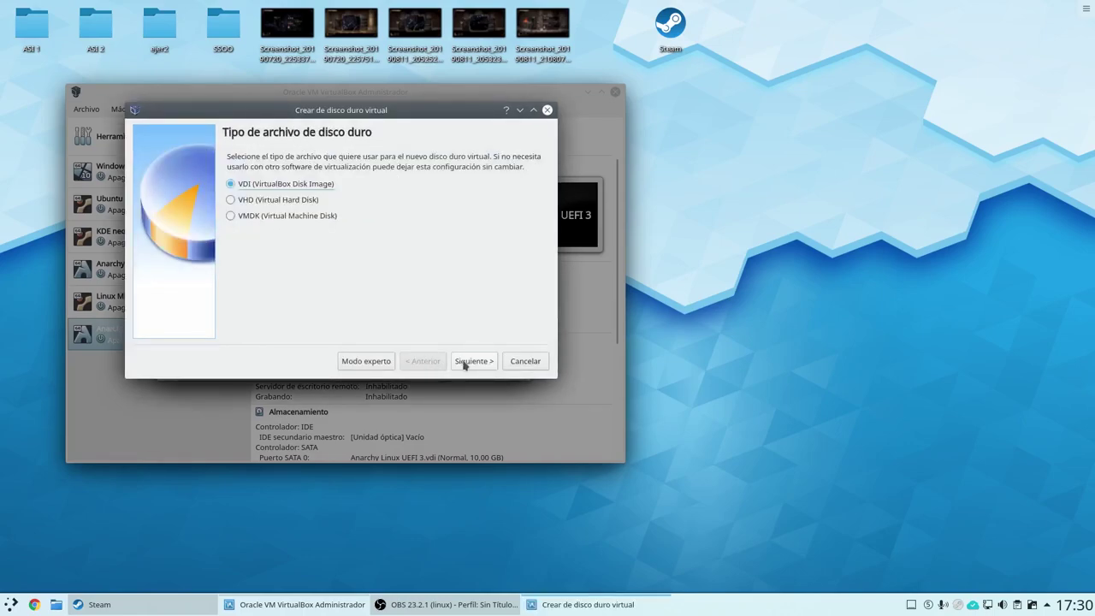
pyautogui.click(464, 363)
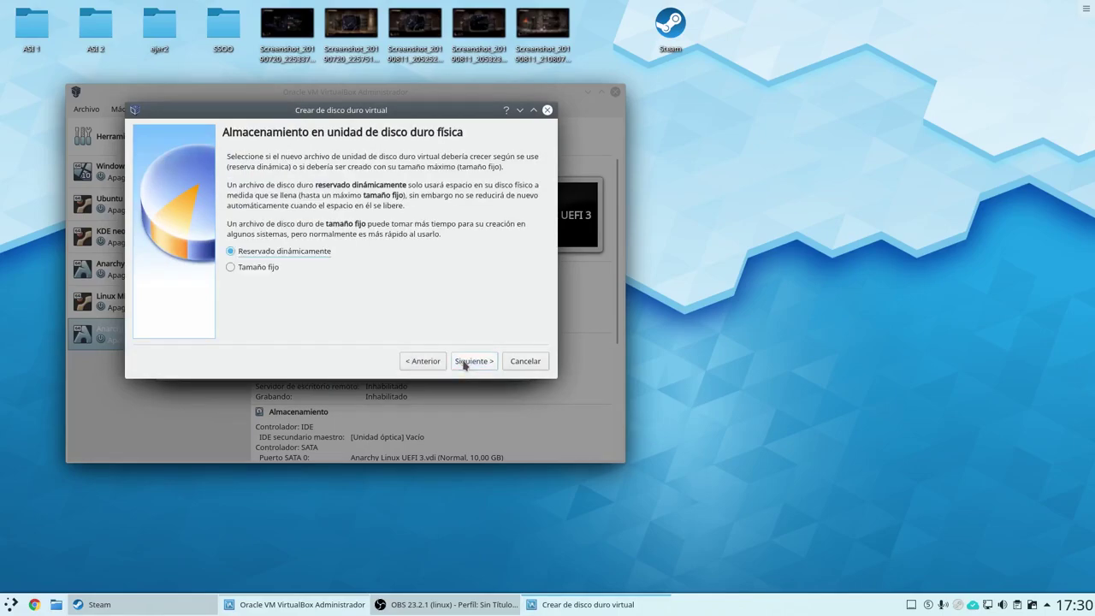
pyautogui.click(464, 362)
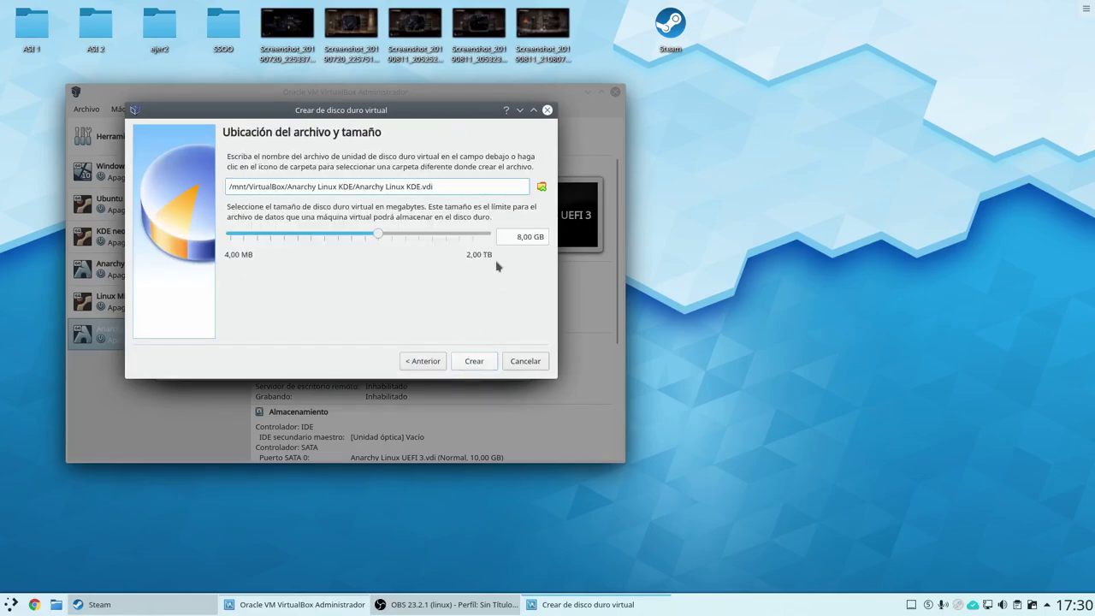
pyautogui.write('20')
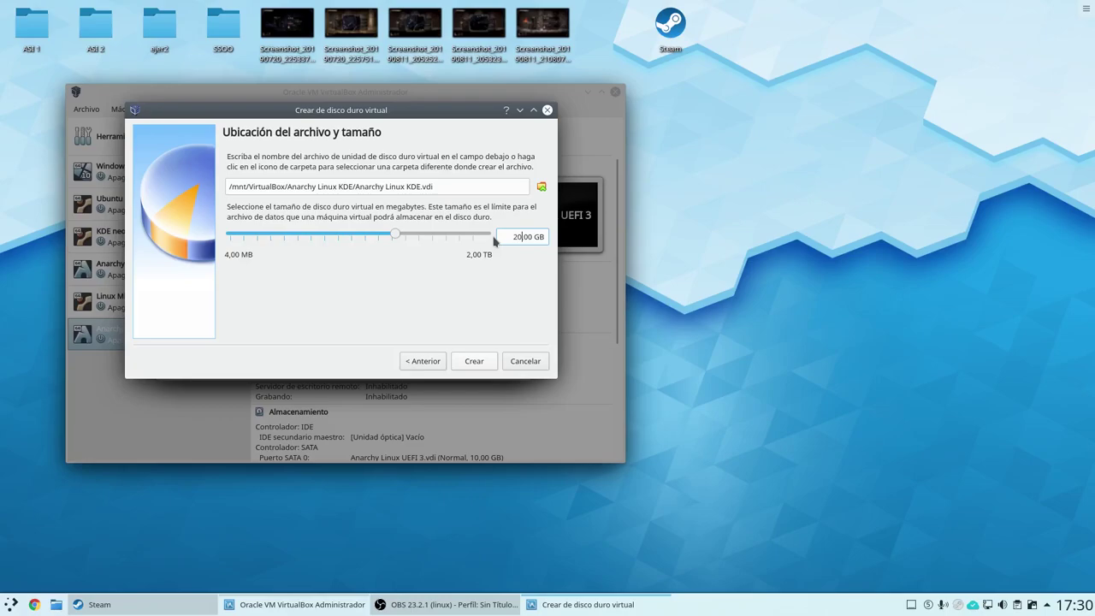
pyautogui.click(471, 360)
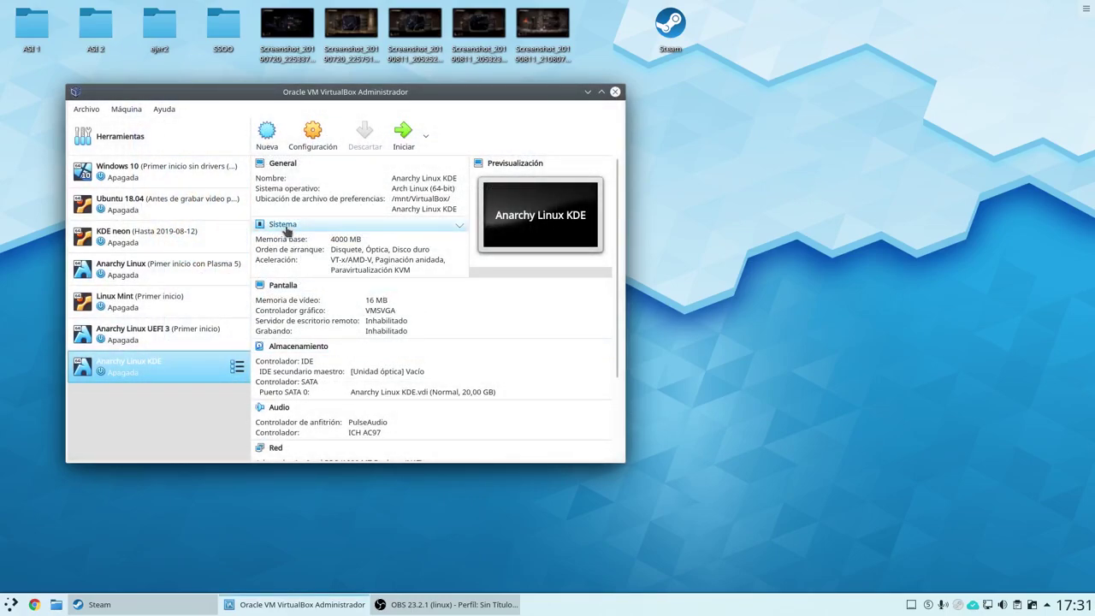
# Uncheck the floppy and move it to the bottom of the boot order, enable EFI, set 2 CPUs.
pyautogui.click(287, 230)
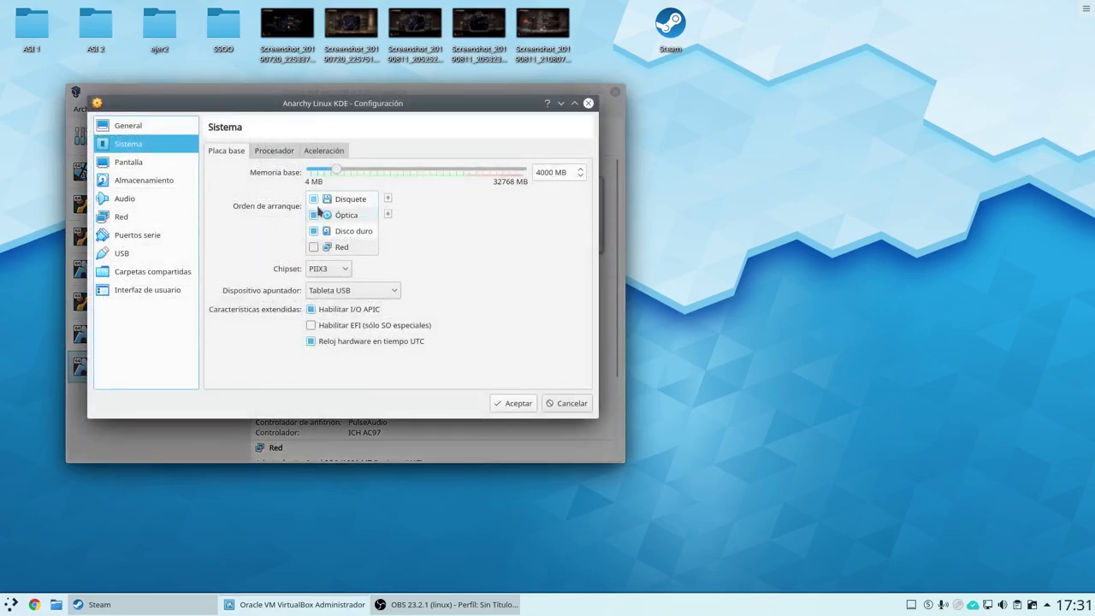
pyautogui.click(314, 201)
pyautogui.click(387, 214)
pyautogui.click(387, 214)
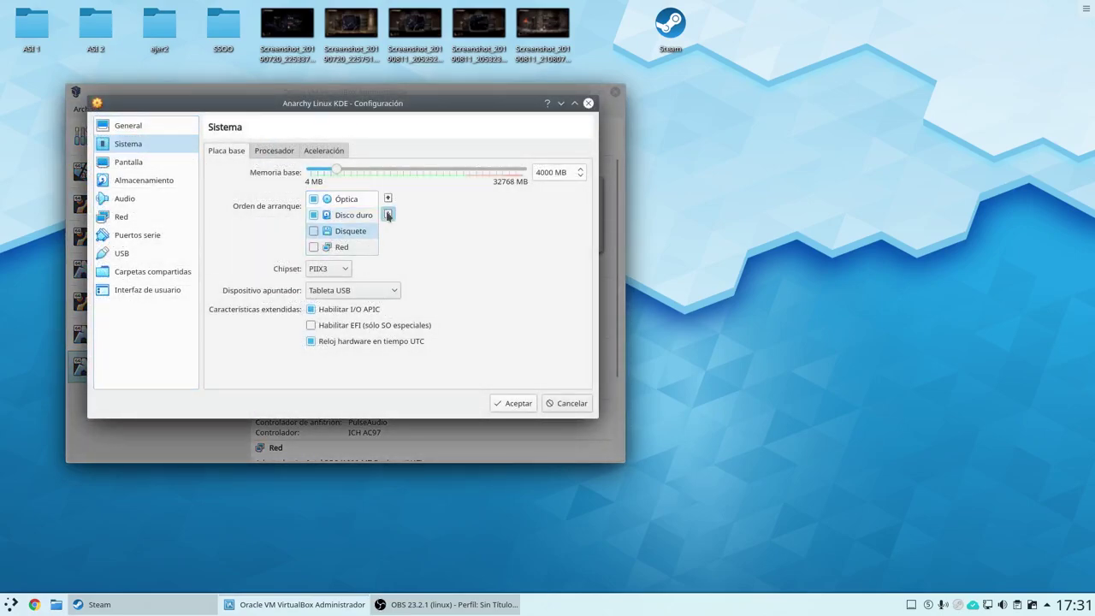
pyautogui.click(388, 213)
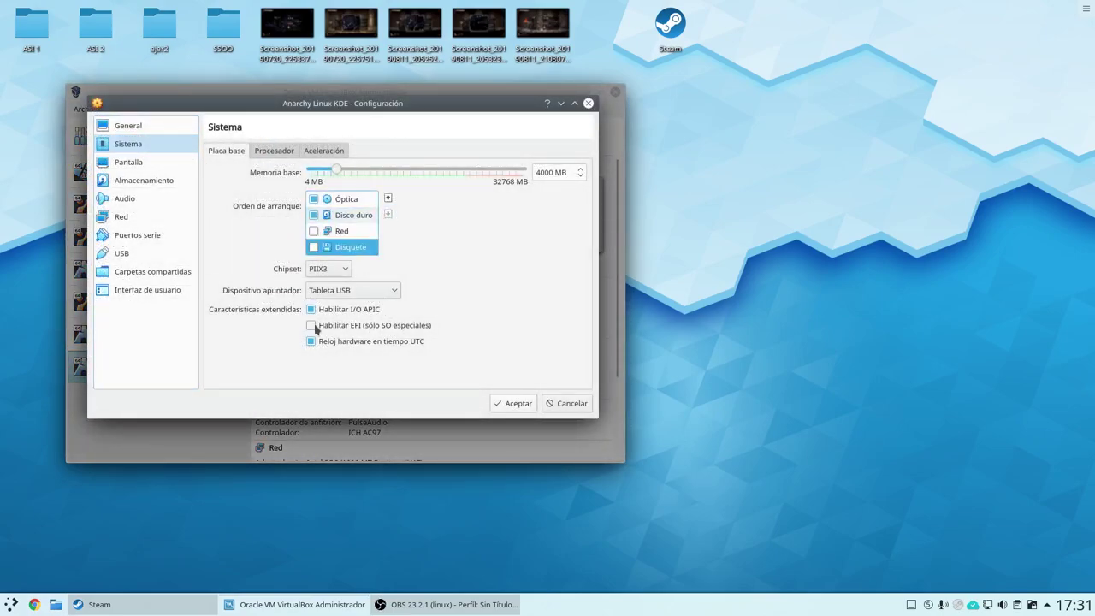
pyautogui.click(311, 326)
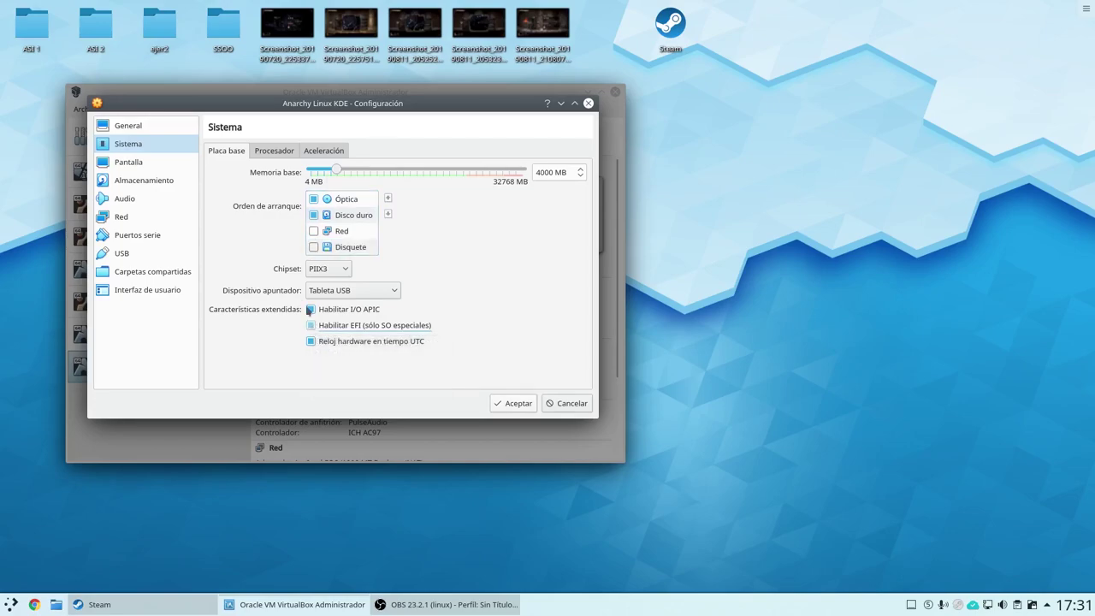
pyautogui.click(271, 152)
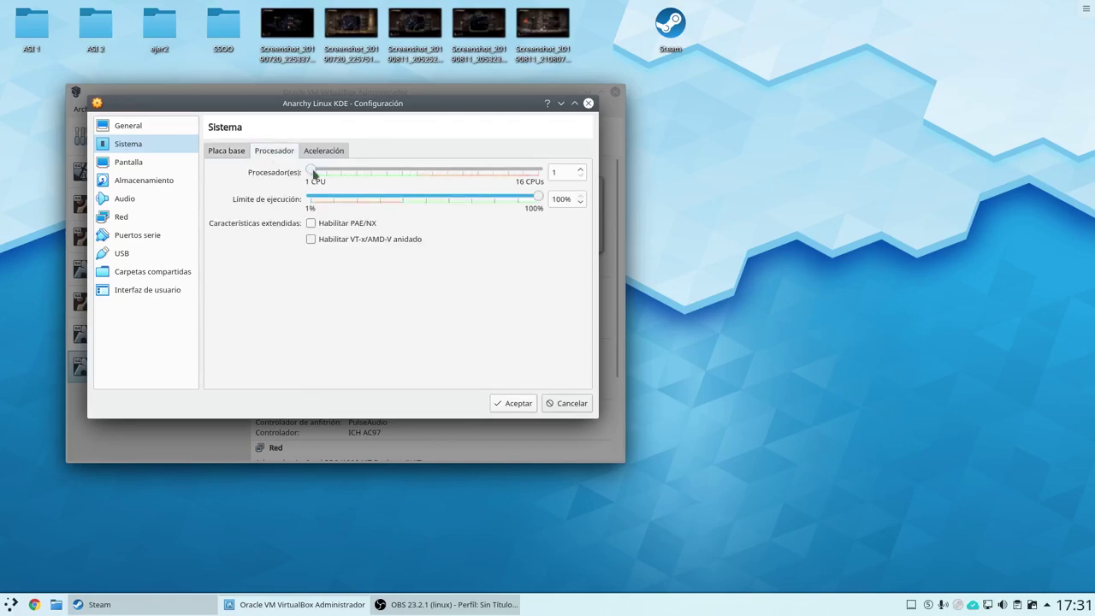
pyautogui.moveTo(312, 172); pyautogui.dragTo(325, 173)
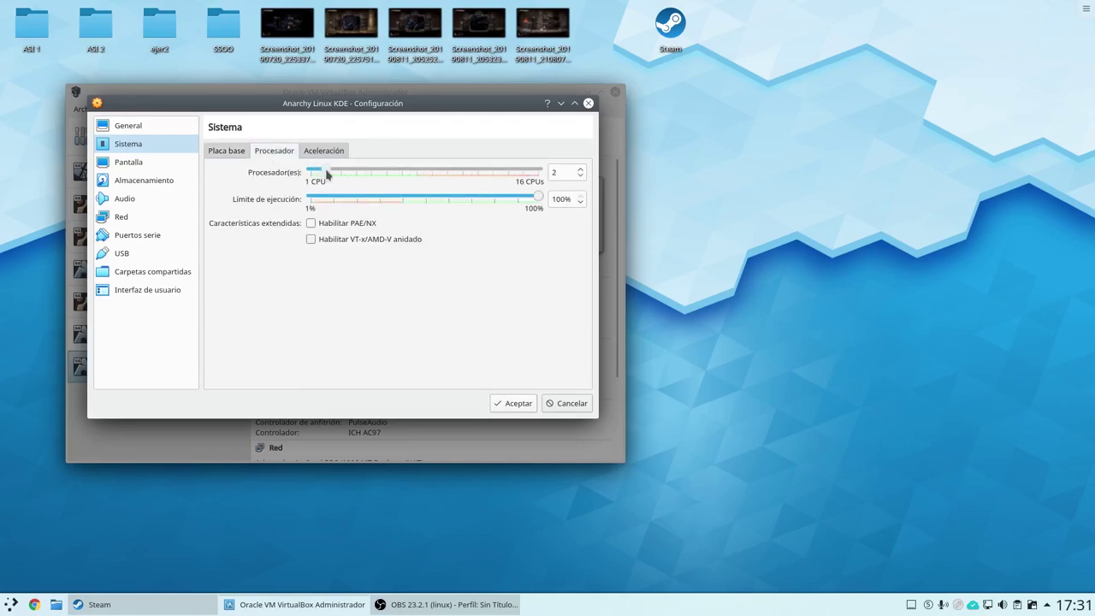
# Give the display 128 MB video memory, the VBoxVGA controller and 3D acceleration.
pyautogui.click(147, 163)
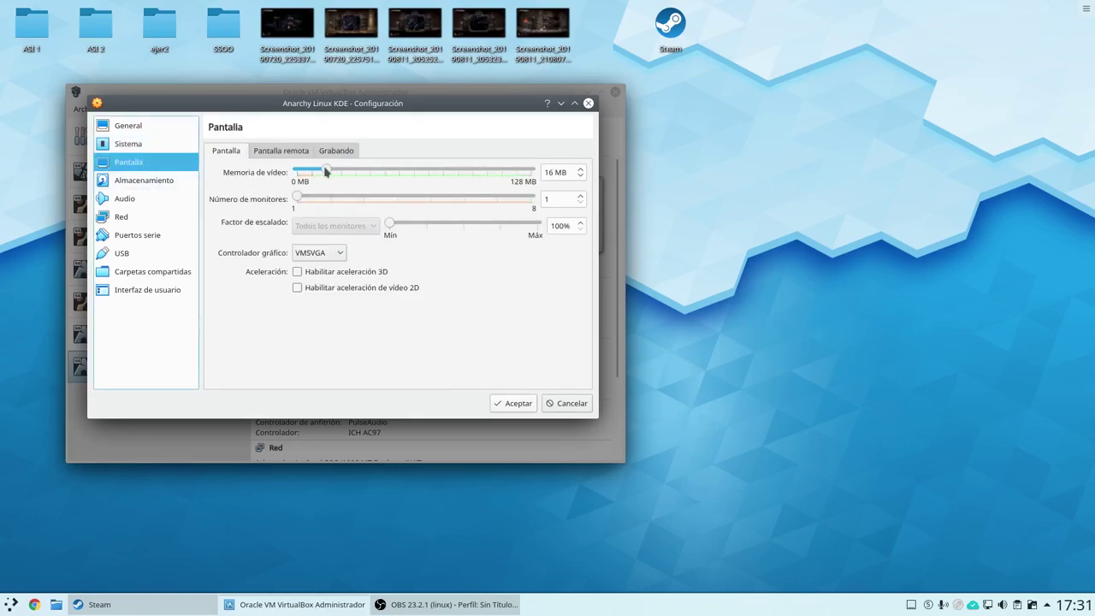
pyautogui.moveTo(325, 171); pyautogui.dragTo(555, 173)
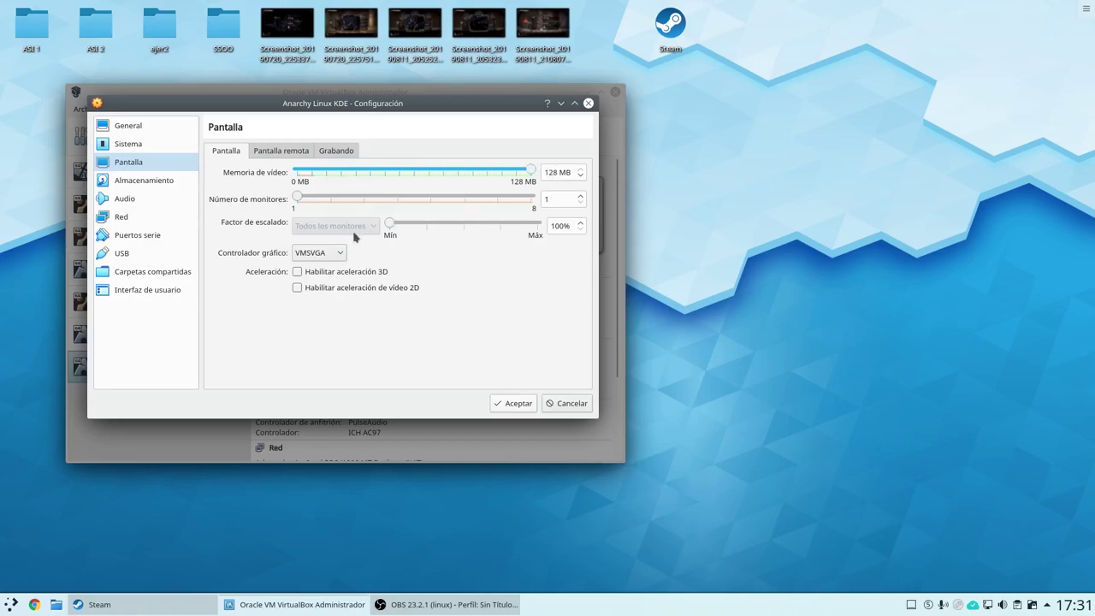
pyautogui.click(307, 255)
pyautogui.click(316, 283)
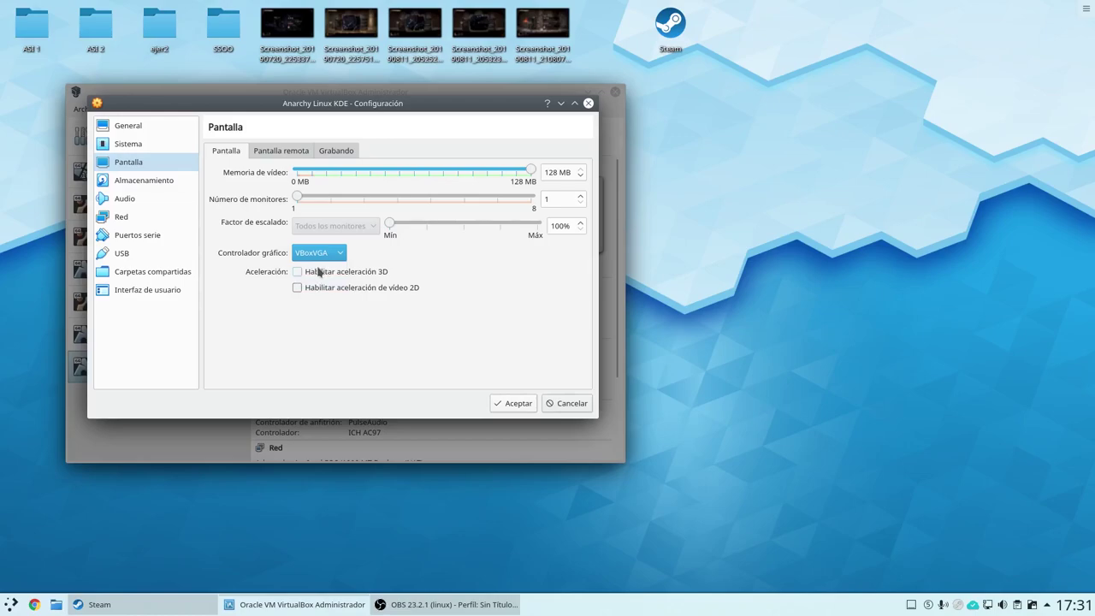
pyautogui.click(318, 272)
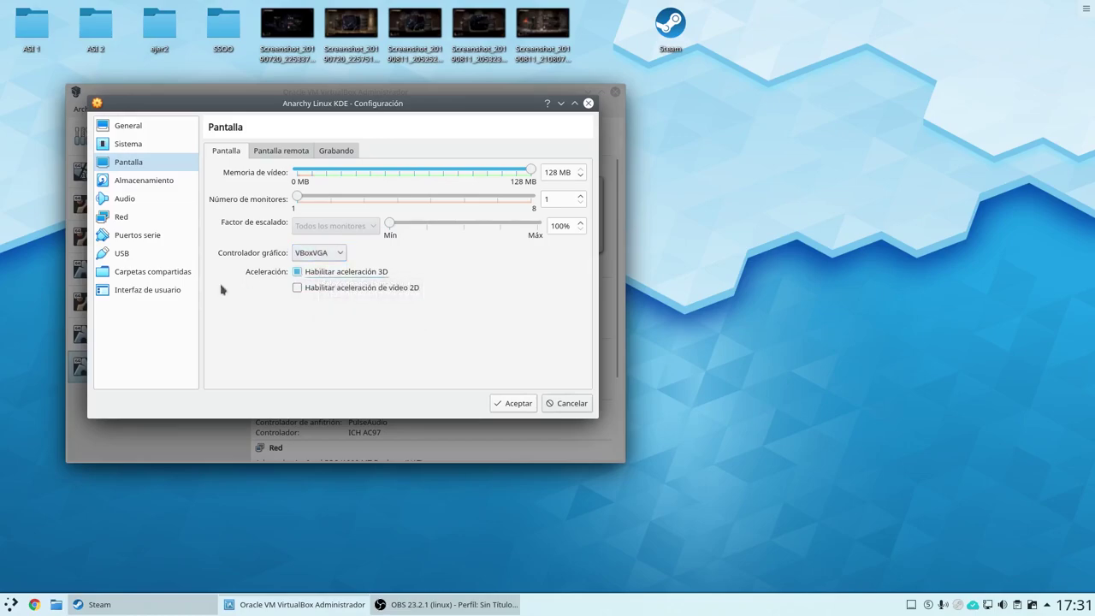
pyautogui.click(147, 149)
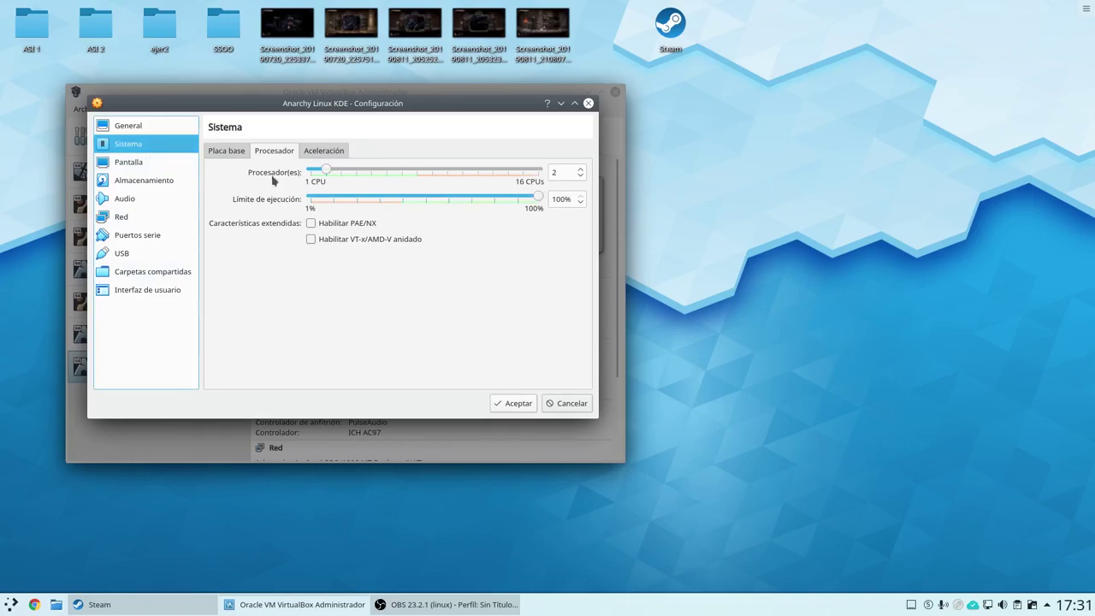
pyautogui.click(236, 154)
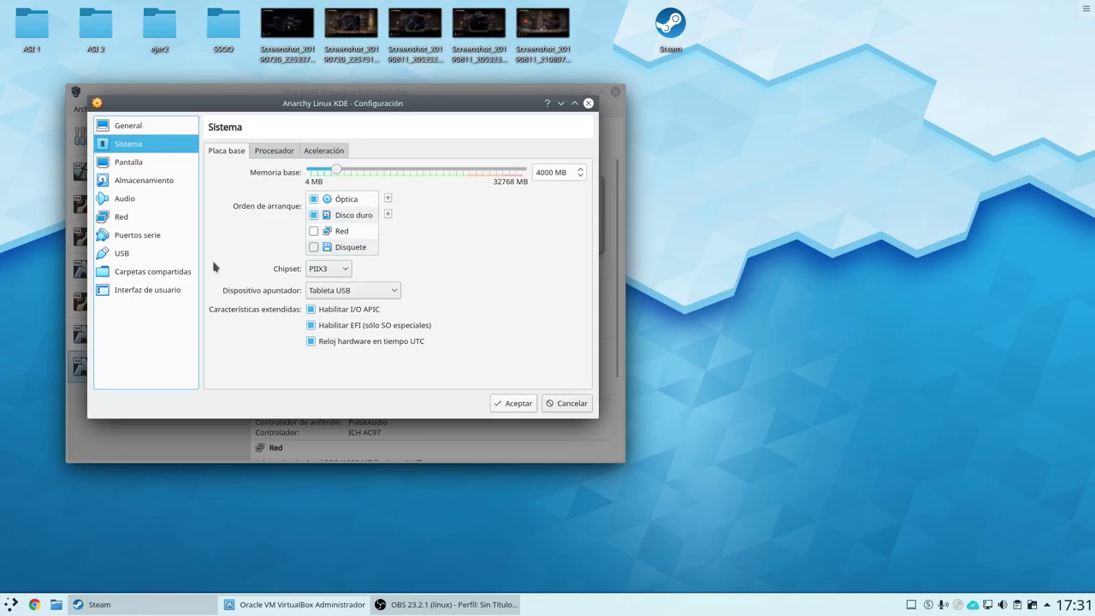
# Load anarchy-cli-1.0.4-x86_64.iso into the empty IDE optical drive and accept the settings.
pyautogui.click(152, 164)
pyautogui.click(152, 184)
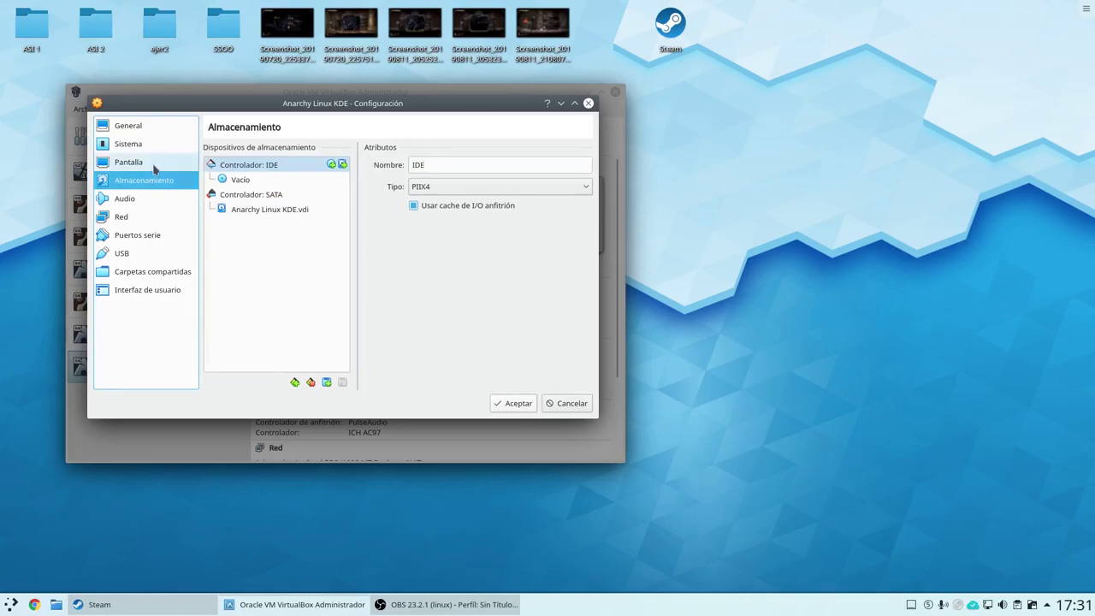
pyautogui.click(152, 163)
pyautogui.click(155, 128)
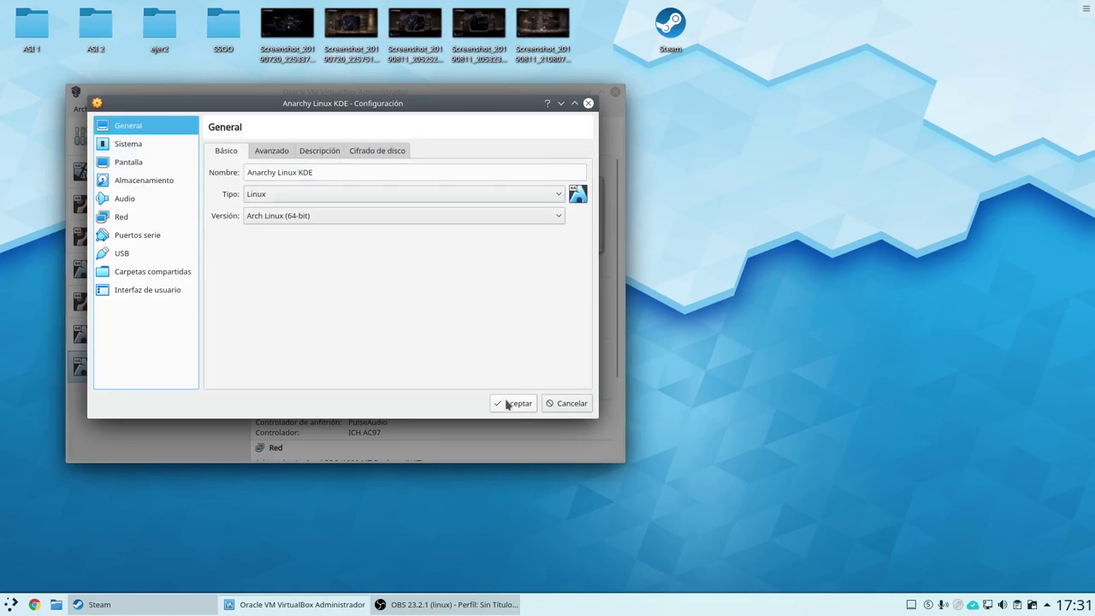
pyautogui.click(140, 180)
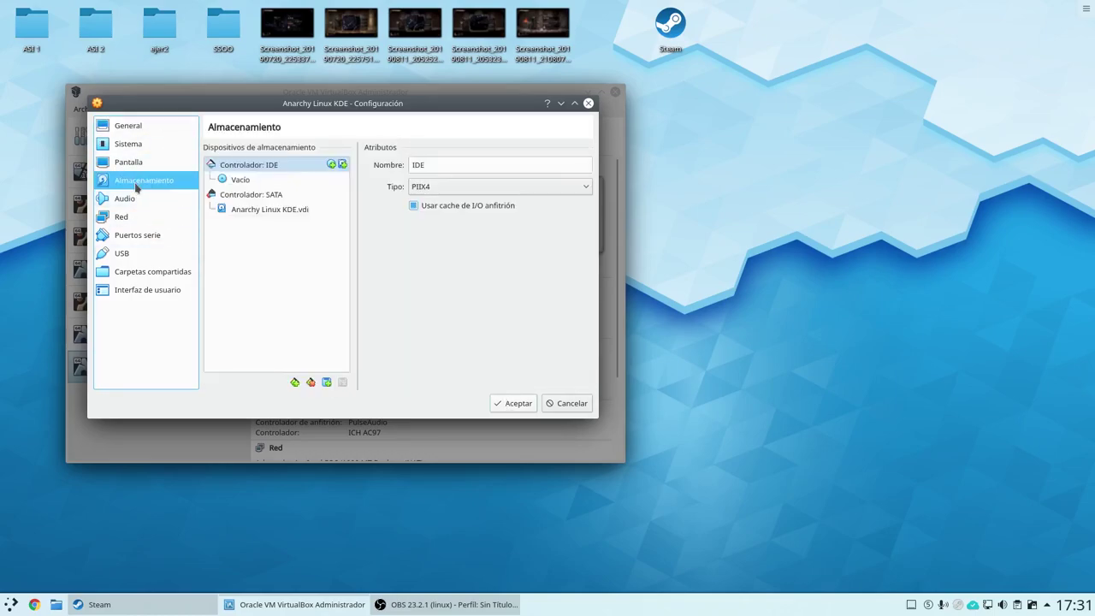
pyautogui.click(224, 179)
pyautogui.click(583, 166)
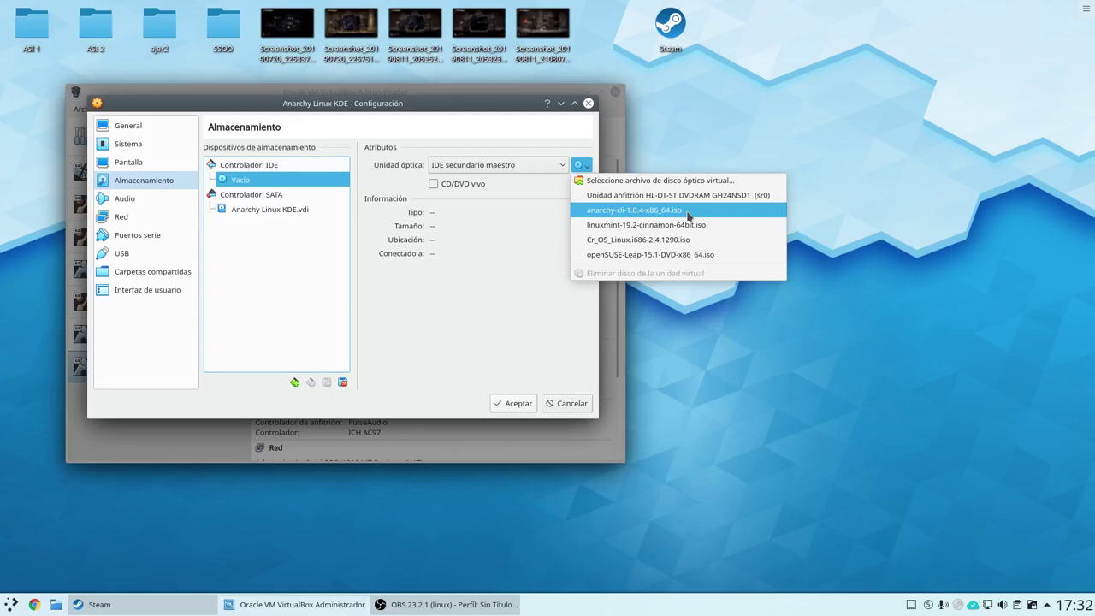
pyautogui.click(689, 211)
pyautogui.click(507, 403)
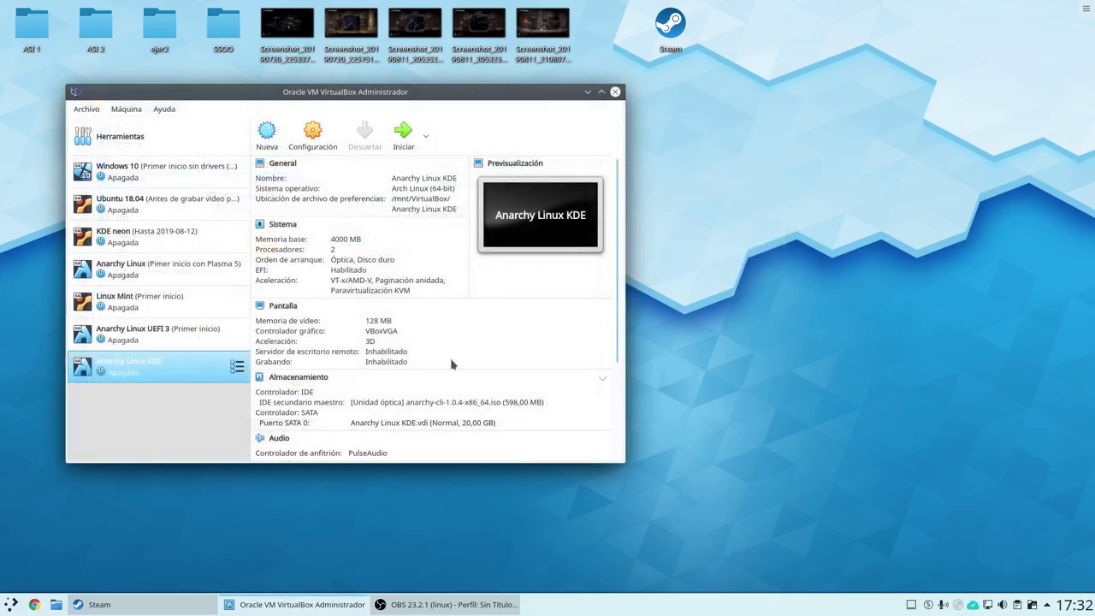
# Start the VM, move its window top-left, and boot 'Anarchy Linux x86_64 UEFI USB'.
pyautogui.click(402, 133)
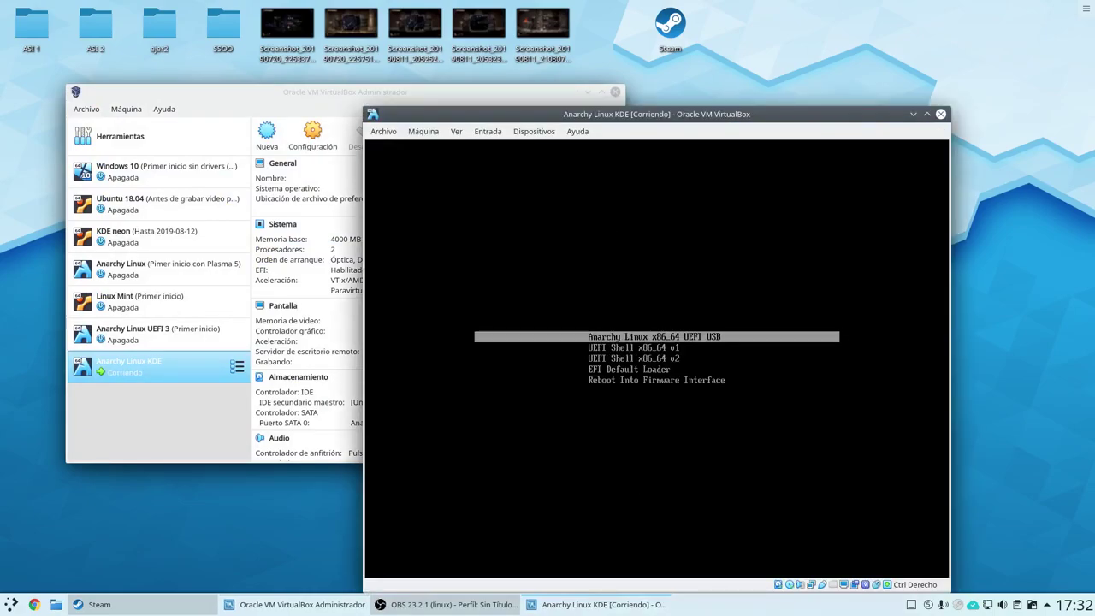
pyautogui.moveTo(596, 114); pyautogui.dragTo(462, 36)
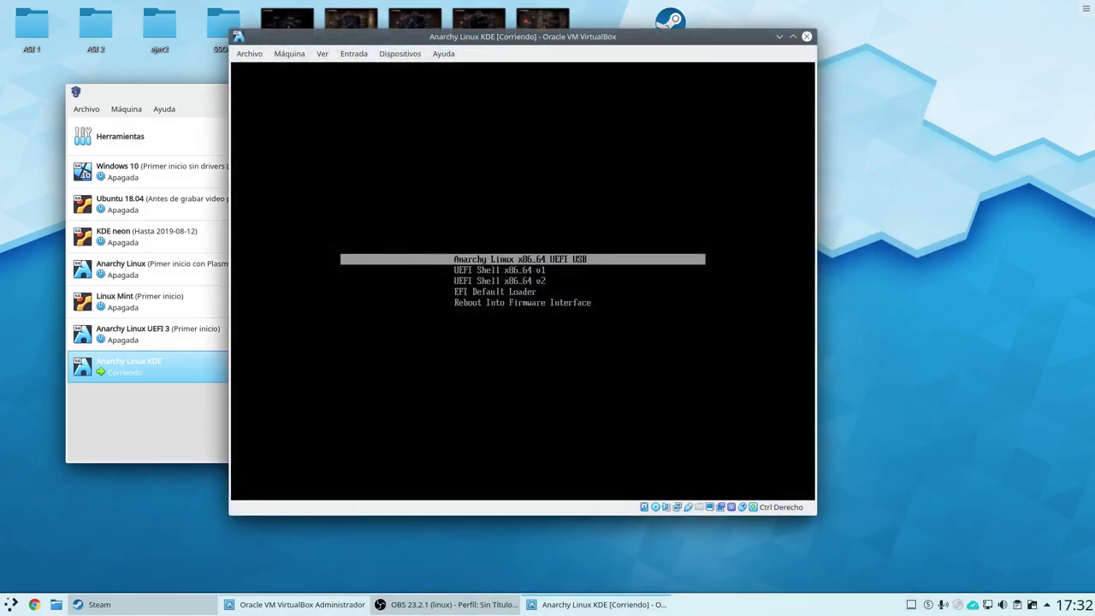
pyautogui.press('Down')
pyautogui.press('Up')
pyautogui.press('Down')
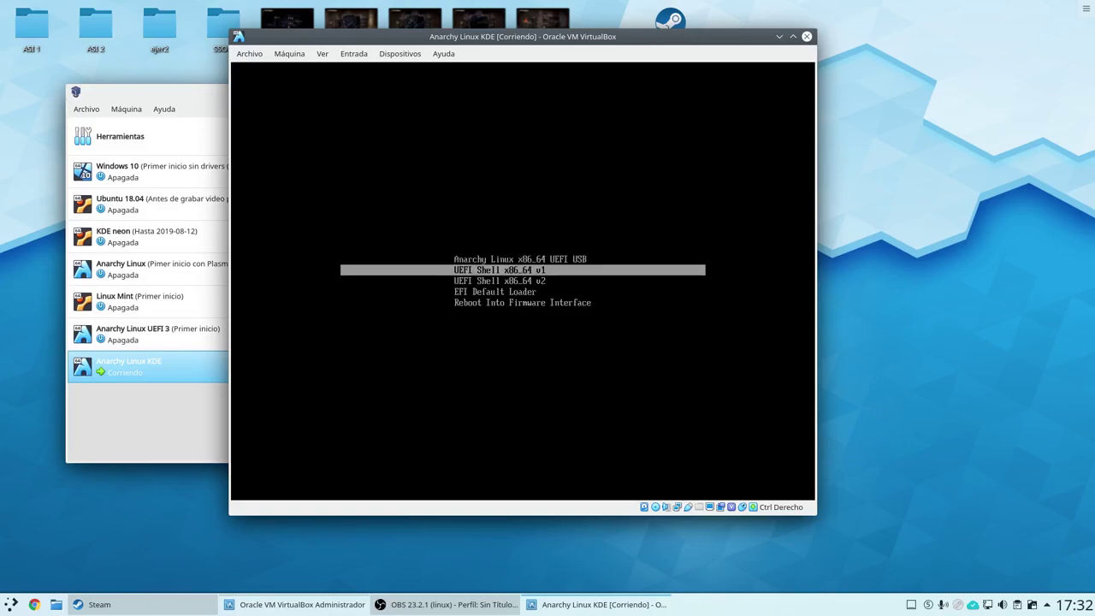
pyautogui.press('Down')
pyautogui.press('Down')
pyautogui.press('Up')
pyautogui.press('Up')
pyautogui.press('Up')
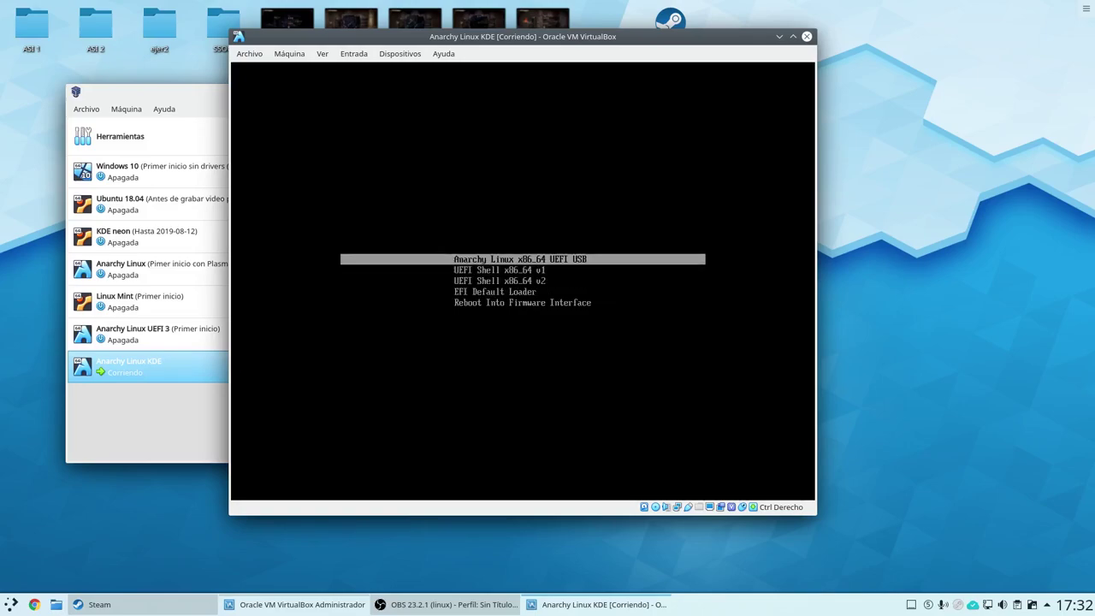
pyautogui.press('Down')
pyautogui.press('Down')
pyautogui.press('Down')
pyautogui.press('Down')
pyautogui.press('Up')
pyautogui.press('Up')
pyautogui.press('Up')
pyautogui.press('Up')
pyautogui.press('Down')
pyautogui.press('Down')
pyautogui.press('Down')
pyautogui.press('Down')
pyautogui.press('Up')
pyautogui.press('Up')
pyautogui.press('Up')
pyautogui.press('Up')
pyautogui.press('Return')
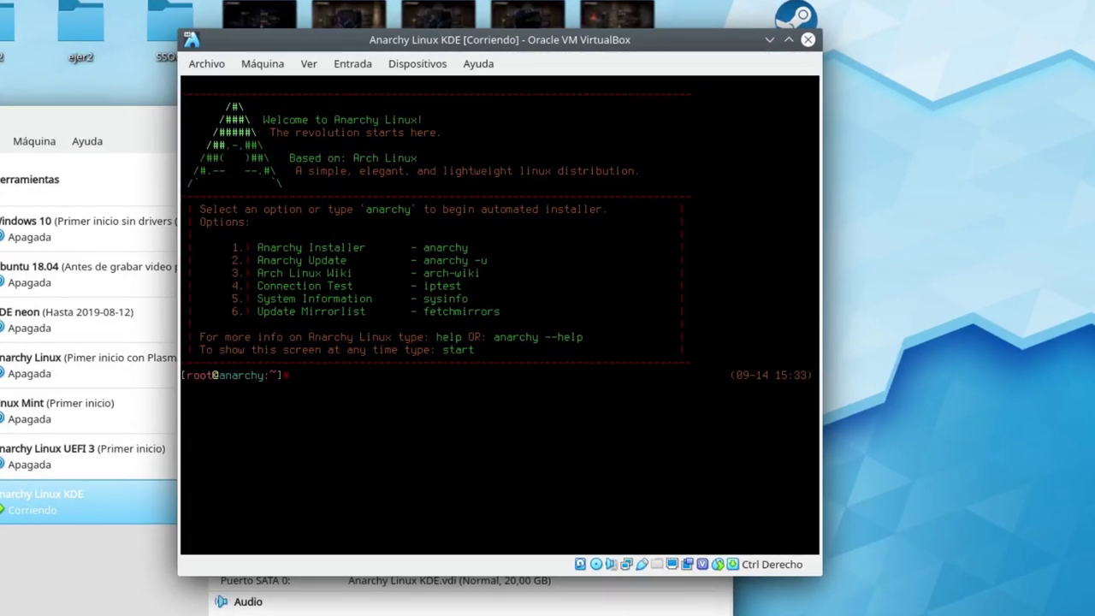
# Launch the installer with option 1 and select Spanish as the installation language.
pyautogui.write('1')
pyautogui.press('Return')
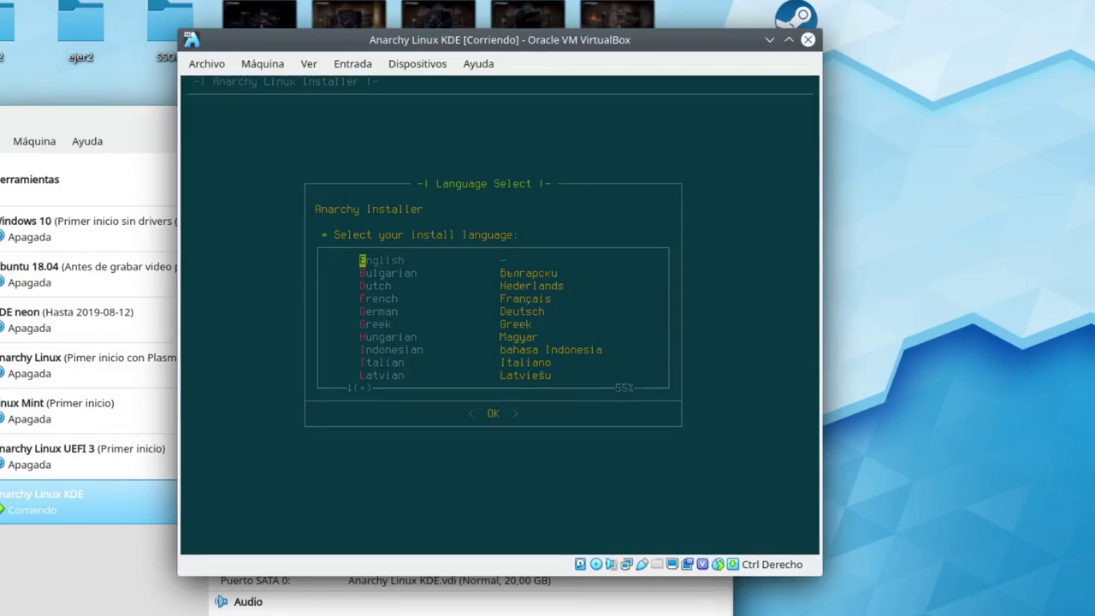
pyautogui.press('Down')
pyautogui.press('Down')
pyautogui.press('Down')
pyautogui.press('Down')
pyautogui.press('Down')
pyautogui.press('Down')
pyautogui.press('Down')
pyautogui.press('Down')
pyautogui.press('Down')
pyautogui.press('Down')
pyautogui.press('Down')
pyautogui.press('Down')
pyautogui.press('Down')
pyautogui.press('Down')
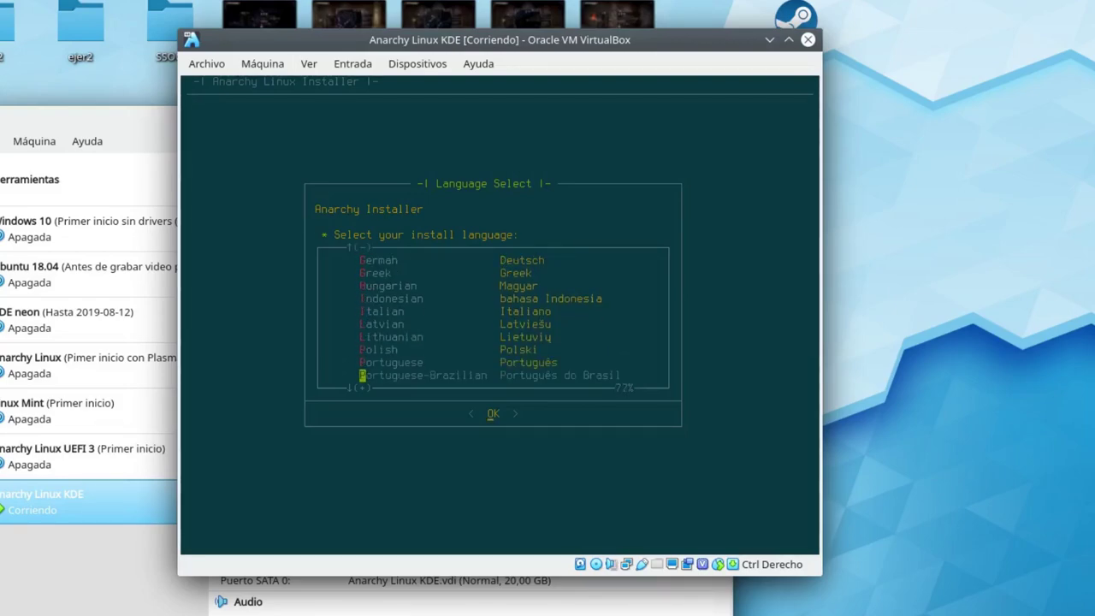
pyautogui.press('Down')
pyautogui.press('Down')
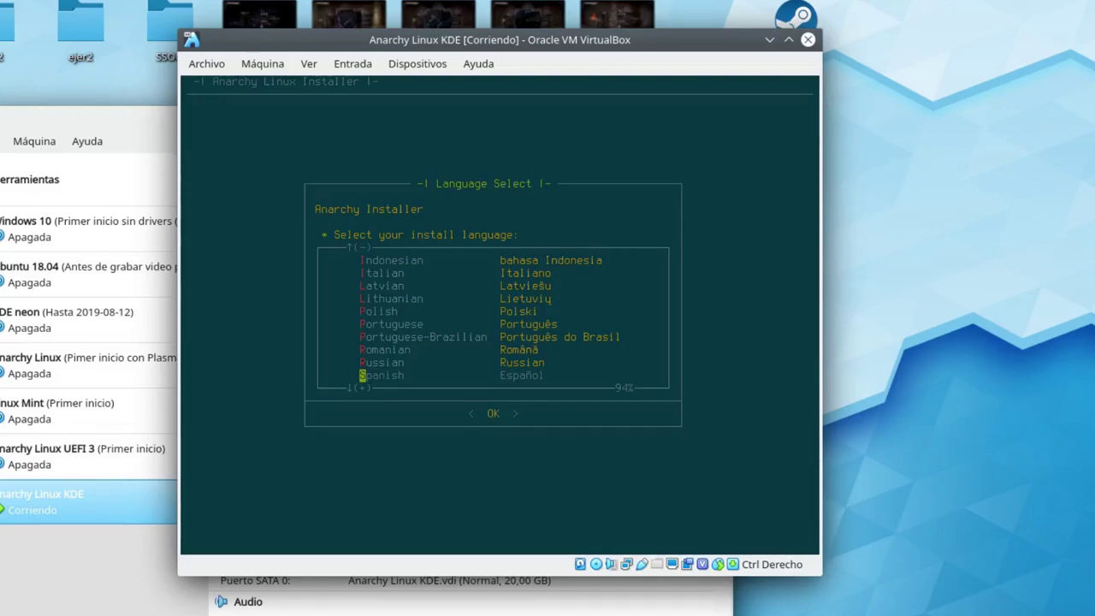
pyautogui.press('Tab')
pyautogui.press('Return')
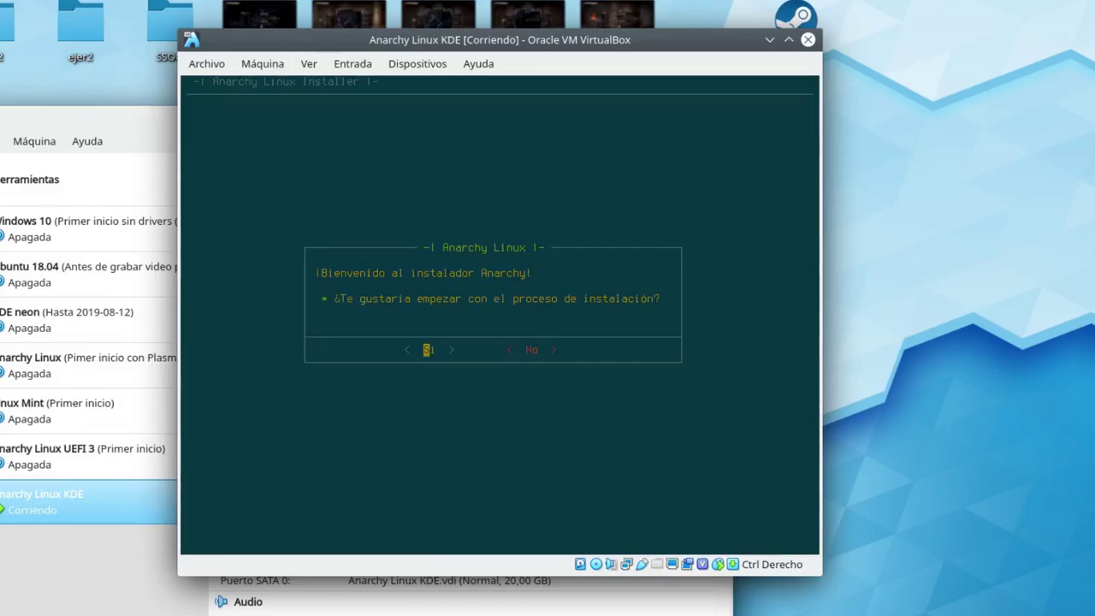
# Answer Sí on the welcome dialog to begin the installation.
pyautogui.press('Right')
pyautogui.press('Left')
pyautogui.press('Right')
pyautogui.press('Left')
pyautogui.press('Right')
pyautogui.press('Left')
pyautogui.press('Right')
pyautogui.press('Left')
pyautogui.press('Right')
pyautogui.press('Left')
pyautogui.press('Right')
pyautogui.press('Left')
pyautogui.press('Right')
pyautogui.press('Left')
pyautogui.press('Right')
pyautogui.press('Left')
pyautogui.press('Return')
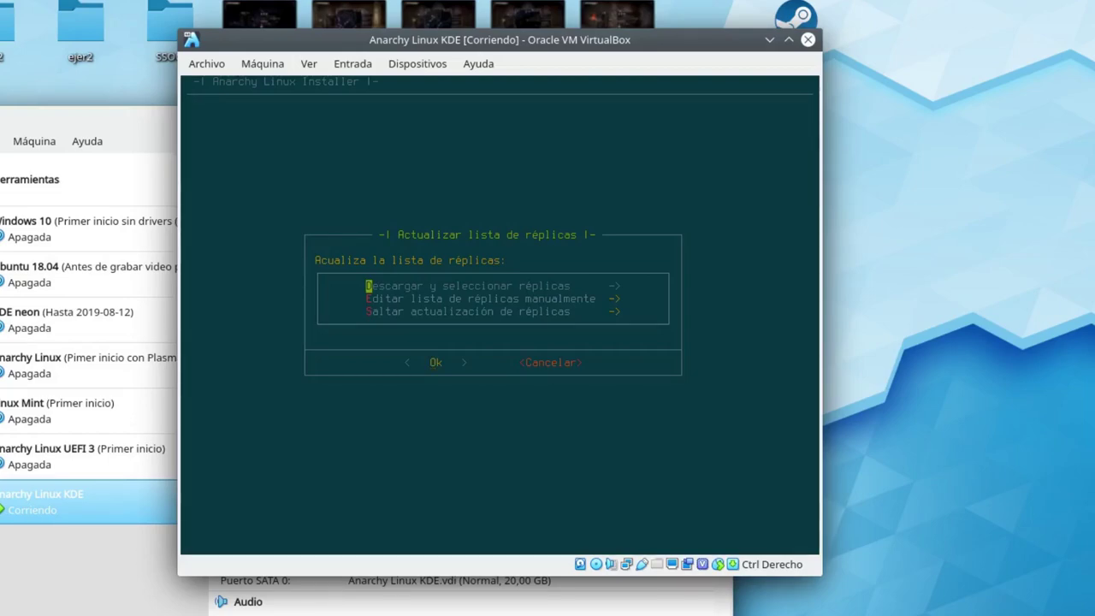
# Choose 'Descargar y seleccionar réplicas' to update the mirror list.
pyautogui.press('Down')
pyautogui.press('Down')
pyautogui.press('Up')
pyautogui.press('Up')
pyautogui.press('Tab')
pyautogui.press('Return')
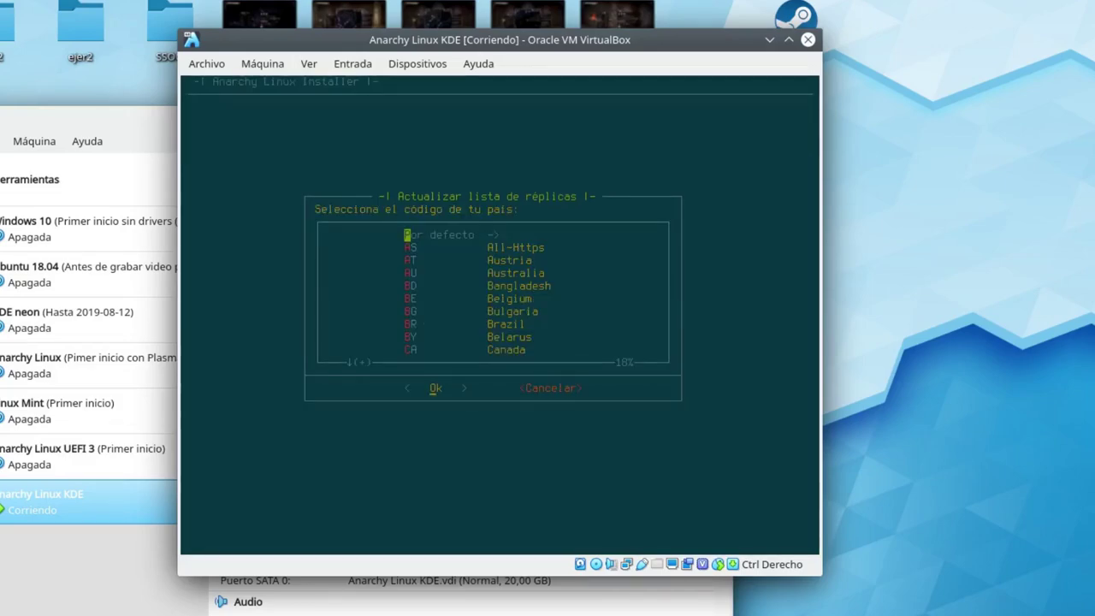
# Select DE (Germany) as the mirror country and confirm with Ok.
pyautogui.press('Down')
pyautogui.press('Down')
pyautogui.press('Down')
pyautogui.press('Down')
pyautogui.press('Down')
pyautogui.press('Down')
pyautogui.press('Down')
pyautogui.press('Down')
pyautogui.press('Down')
pyautogui.press('Down')
pyautogui.press('Down')
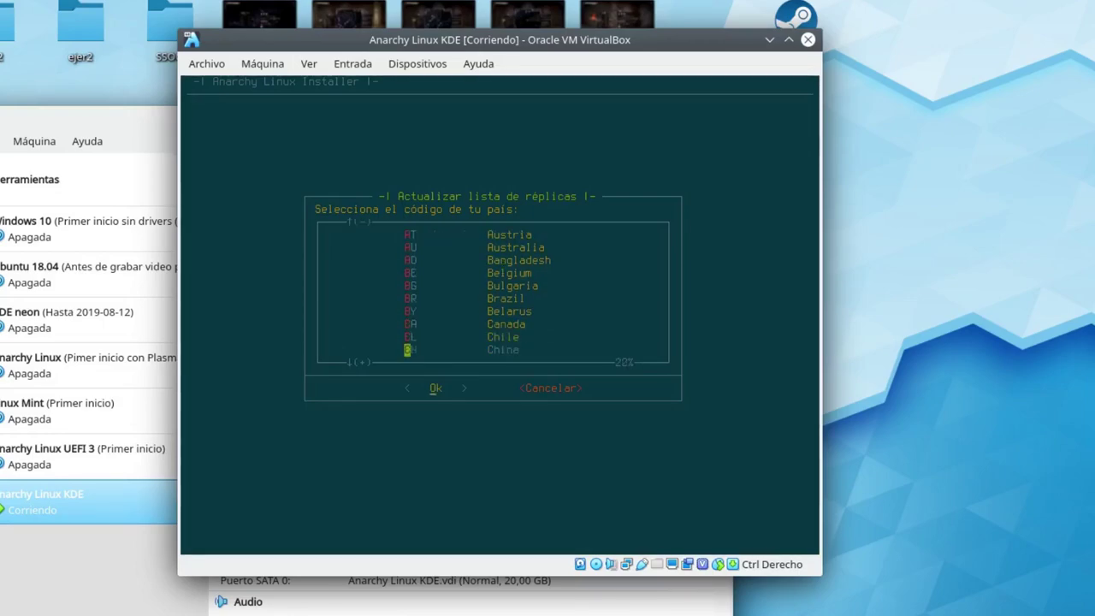
pyautogui.press('Down')
pyautogui.press('Down')
pyautogui.press('Down')
pyautogui.press('Down')
pyautogui.press('Up')
pyautogui.press('Up')
pyautogui.press('Up')
pyautogui.press('Down')
pyautogui.press('Down')
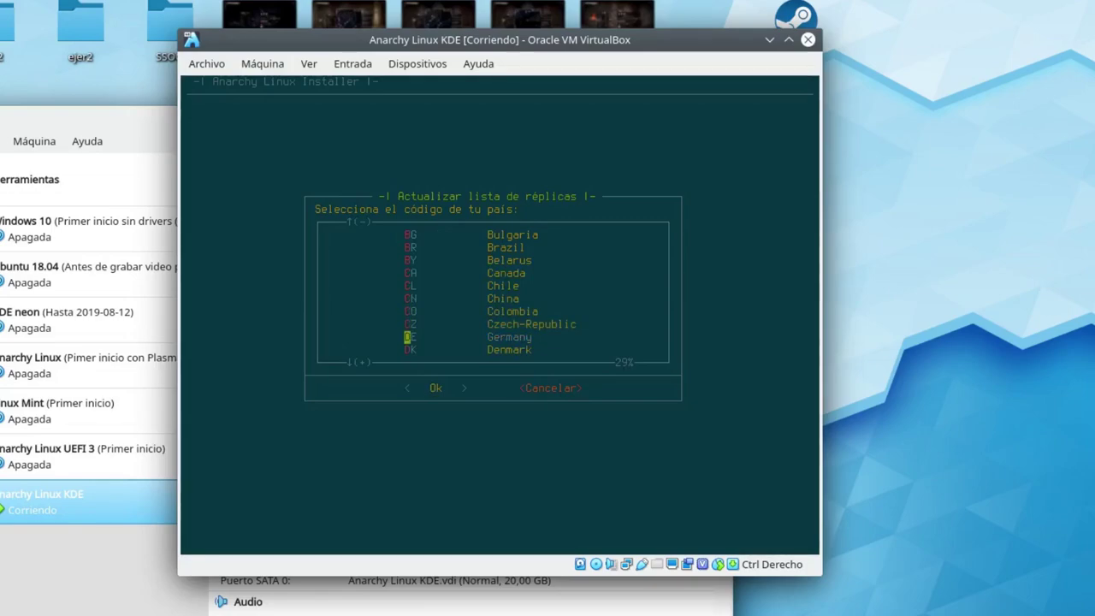
pyautogui.press('Tab')
pyautogui.press('Return')
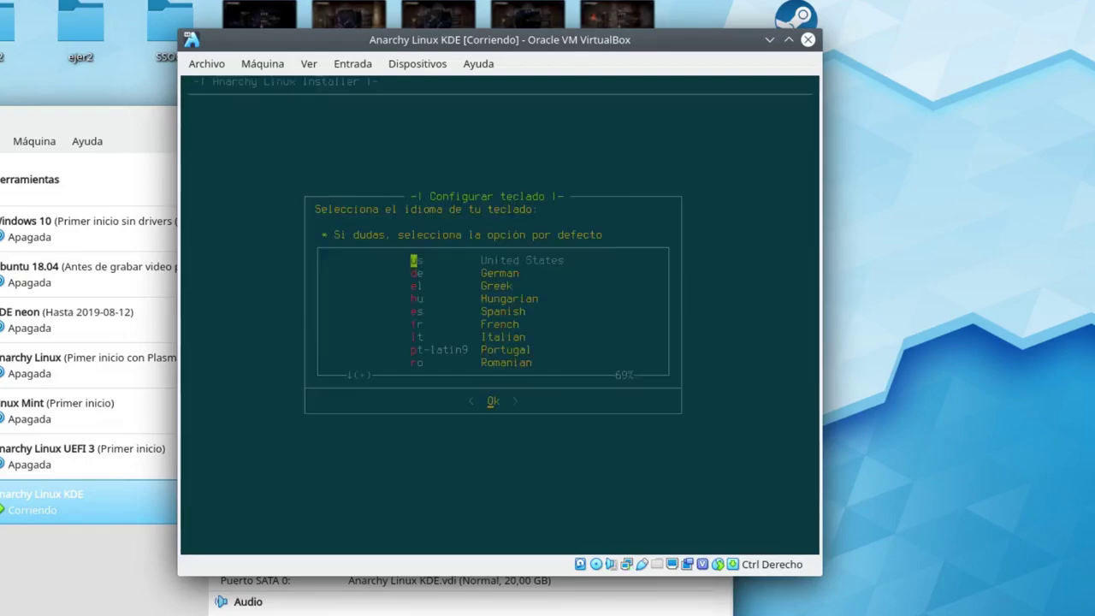
# Set the keyboard layout to Spanish (es).
pyautogui.press('Down')
pyautogui.press('Up')
pyautogui.press('Down')
pyautogui.press('Down')
pyautogui.press('Down')
pyautogui.press('Down')
pyautogui.press('Return')
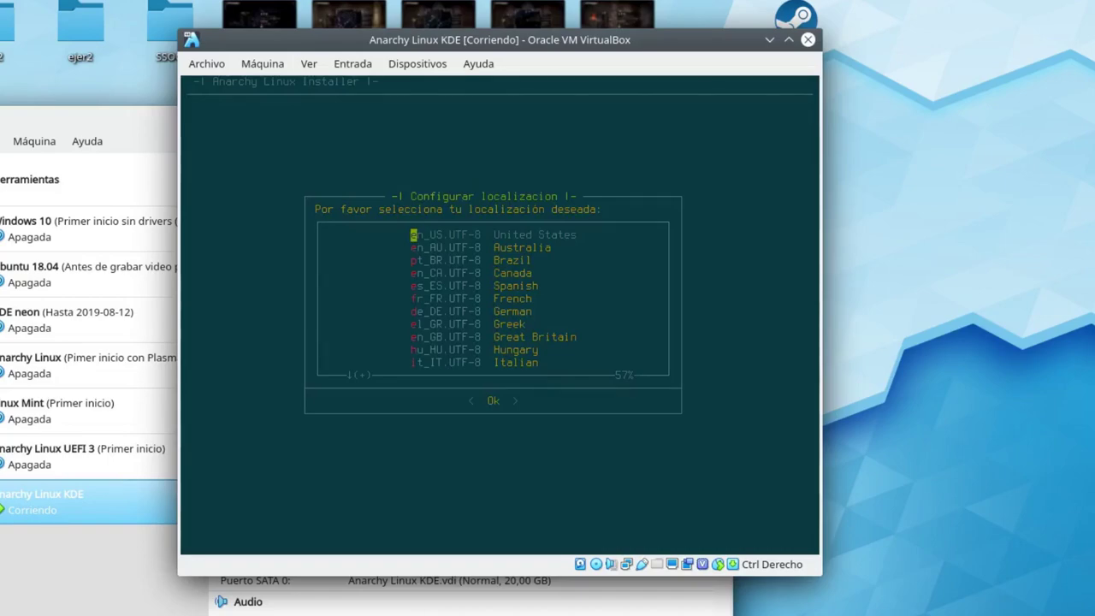
# Highlight es_ES.UTF-8 in the locale list.
pyautogui.press('Down')
pyautogui.press('Down')
pyautogui.press('Down')
pyautogui.press('Down')
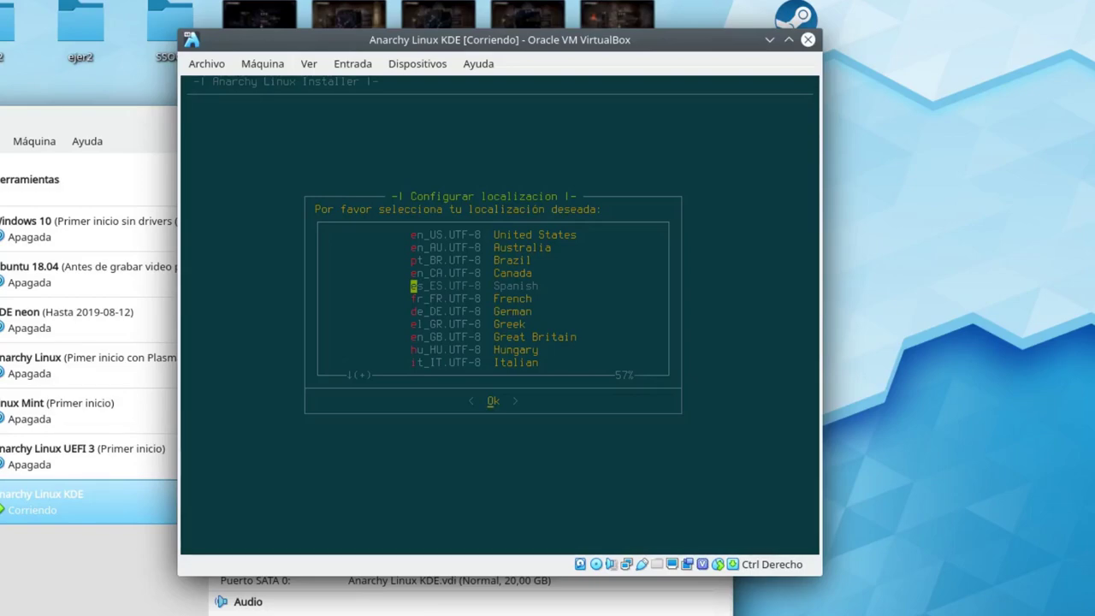
pyautogui.press('Down')
pyautogui.press('Down')
pyautogui.press('Down')
pyautogui.press('Down')
pyautogui.press('Down')
pyautogui.press('Down')
pyautogui.press('Down')
pyautogui.press('Down')
pyautogui.press('Down')
pyautogui.press('Down')
pyautogui.press('Up')
pyautogui.press('Up')
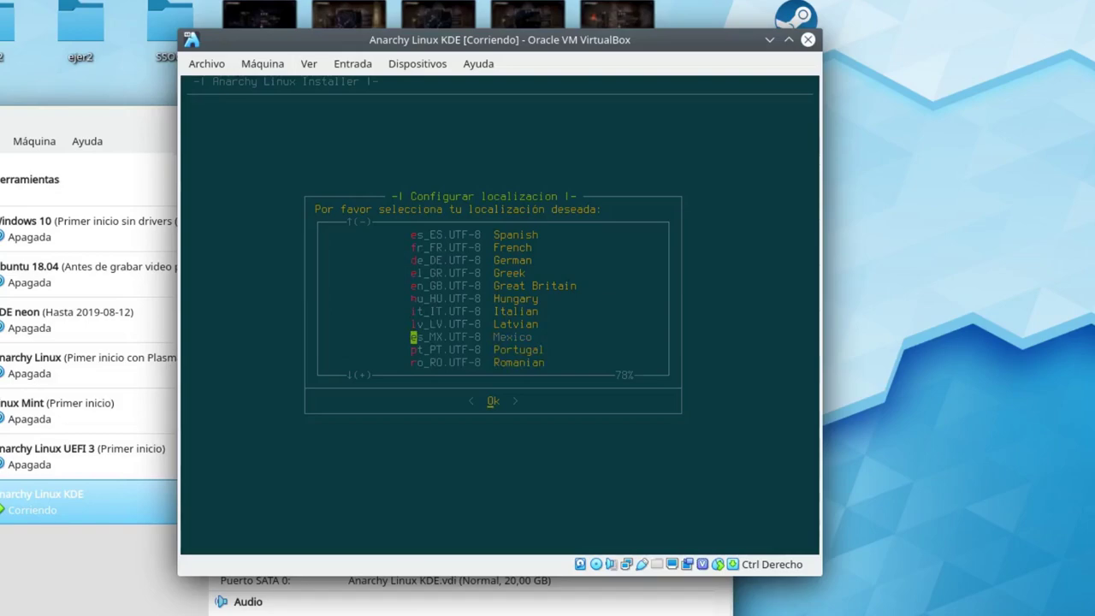
pyautogui.press('Down')
pyautogui.press('Down')
pyautogui.press('Down')
pyautogui.press('Down')
pyautogui.press('Up')
pyautogui.press('Up')
pyautogui.press('Up')
pyautogui.press('Up')
pyautogui.press('Up')
pyautogui.press('Up')
pyautogui.press('Up')
pyautogui.press('Up')
pyautogui.press('Up')
pyautogui.press('Up')
pyautogui.press('Up')
pyautogui.press('Up')
pyautogui.press('Up')
pyautogui.press('Up')
pyautogui.press('Up')
pyautogui.press('Up')
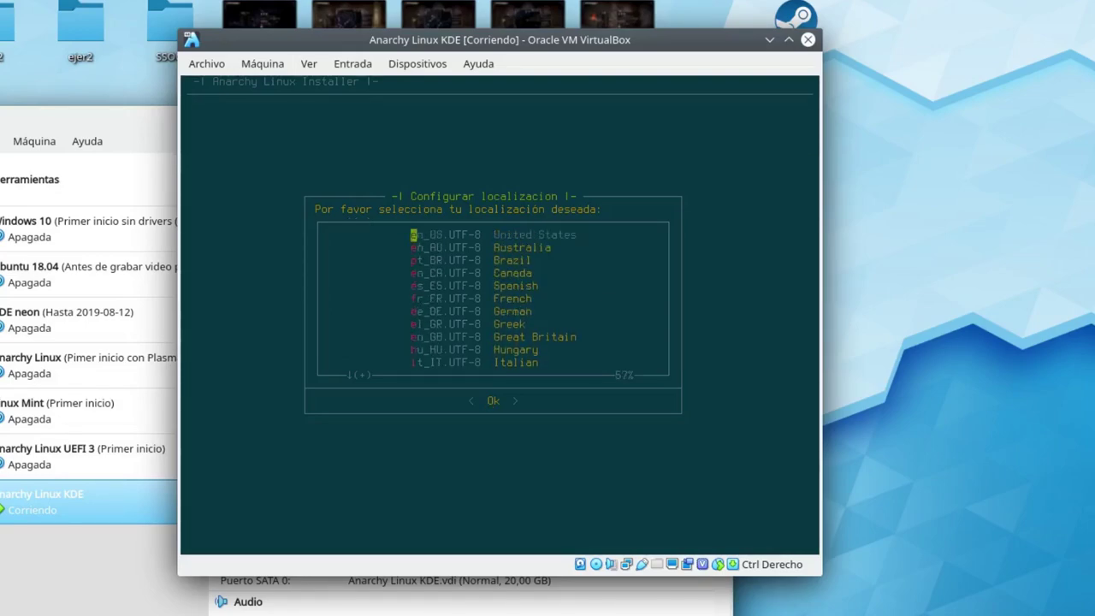
pyautogui.press('Down')
pyautogui.press('Down')
pyautogui.press('Down')
pyautogui.press('Down')
# Confirm the es_ES.UTF-8 locale and choose Europe as the time zone region.
pyautogui.press('Return')
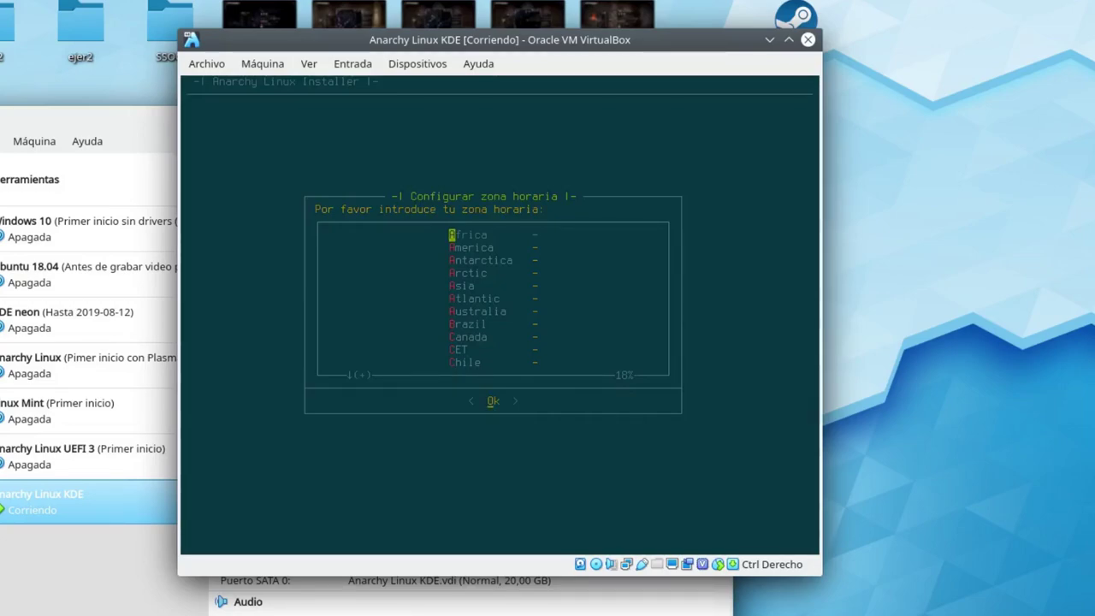
pyautogui.press('Down')
pyautogui.press('Down')
pyautogui.press('Down')
pyautogui.press('Down')
pyautogui.press('Down')
pyautogui.press('Down')
pyautogui.press('Down')
pyautogui.press('Down')
pyautogui.press('Down')
pyautogui.press('Down')
pyautogui.press('Down')
pyautogui.press('Down')
pyautogui.press('Down')
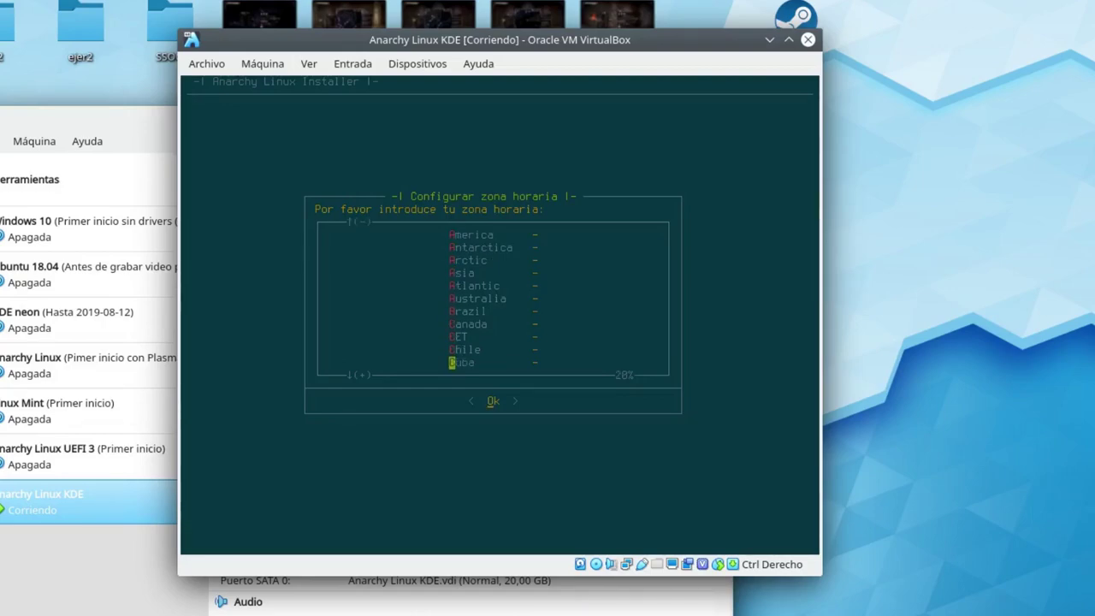
pyautogui.press('Up')
pyautogui.press('Up')
pyautogui.press('Up')
pyautogui.press('Up')
pyautogui.press('Up')
pyautogui.press('Up')
pyautogui.press('Up')
pyautogui.press('Down')
pyautogui.press('Down')
pyautogui.press('Down')
pyautogui.press('Down')
pyautogui.press('Down')
pyautogui.press('Down')
pyautogui.press('Down')
pyautogui.press('Down')
pyautogui.press('Down')
pyautogui.press('Down')
pyautogui.press('Down')
pyautogui.press('Down')
pyautogui.press('Down')
pyautogui.press('Down')
pyautogui.press('Down')
pyautogui.press('Down')
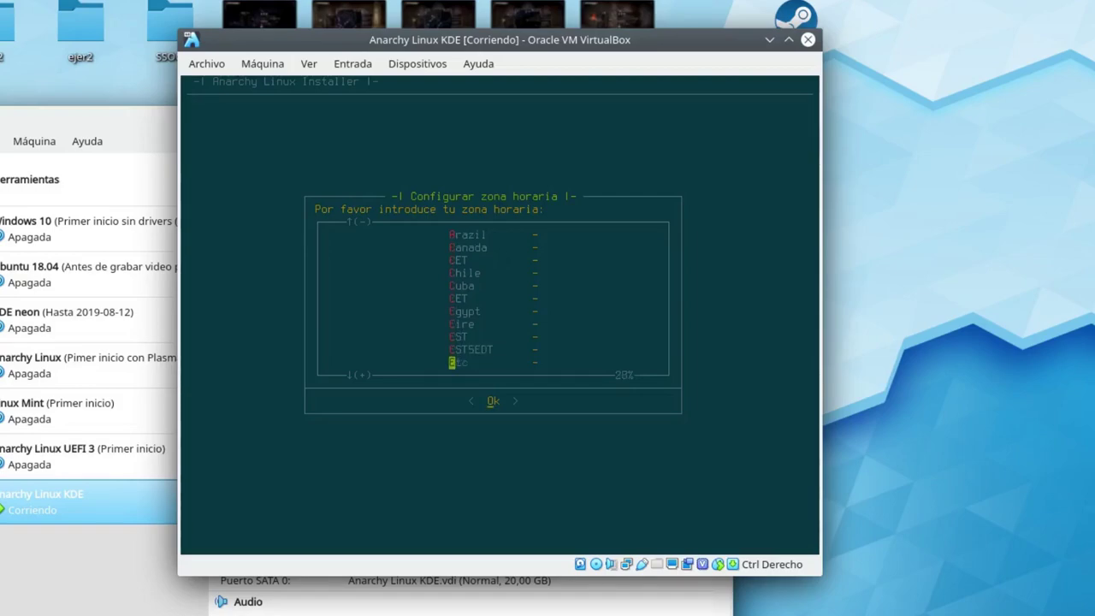
pyautogui.press('Down')
pyautogui.press('Up')
pyautogui.press('Up')
pyautogui.press('Up')
pyautogui.press('Up')
pyautogui.press('Up')
pyautogui.press('Up')
pyautogui.press('Up')
pyautogui.press('Up')
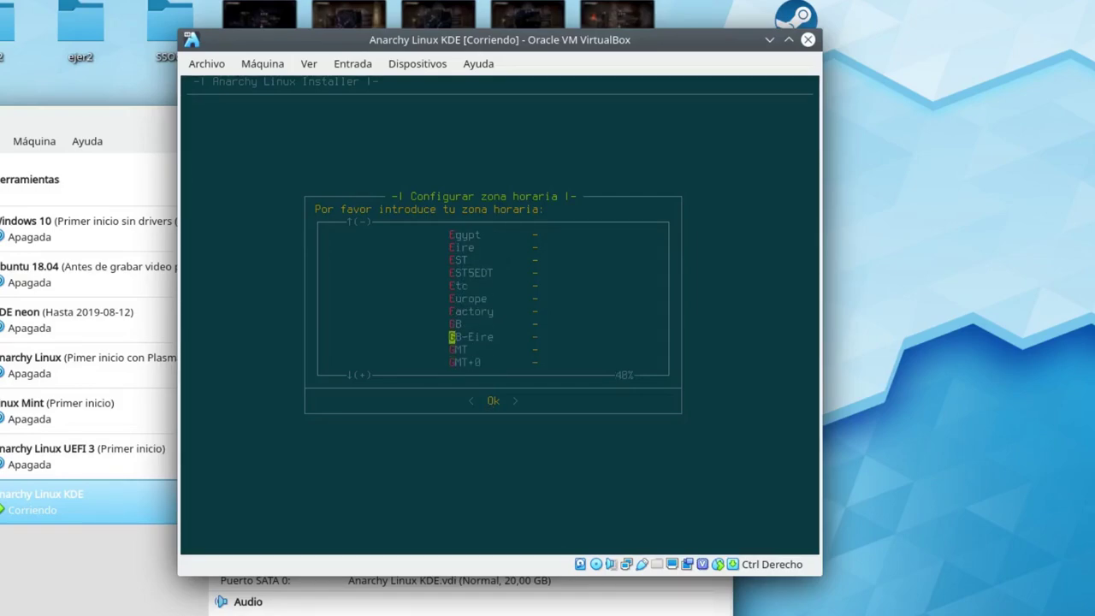
pyautogui.press('Down')
pyautogui.press('Down')
pyautogui.press('Down')
pyautogui.press('Down')
pyautogui.press('Down')
pyautogui.press('Down')
pyautogui.press('Down')
pyautogui.press('Down')
pyautogui.press('Down')
pyautogui.press('Down')
pyautogui.press('Up')
pyautogui.press('Up')
pyautogui.press('Up')
pyautogui.press('Up')
pyautogui.press('Up')
pyautogui.press('Up')
pyautogui.press('Up')
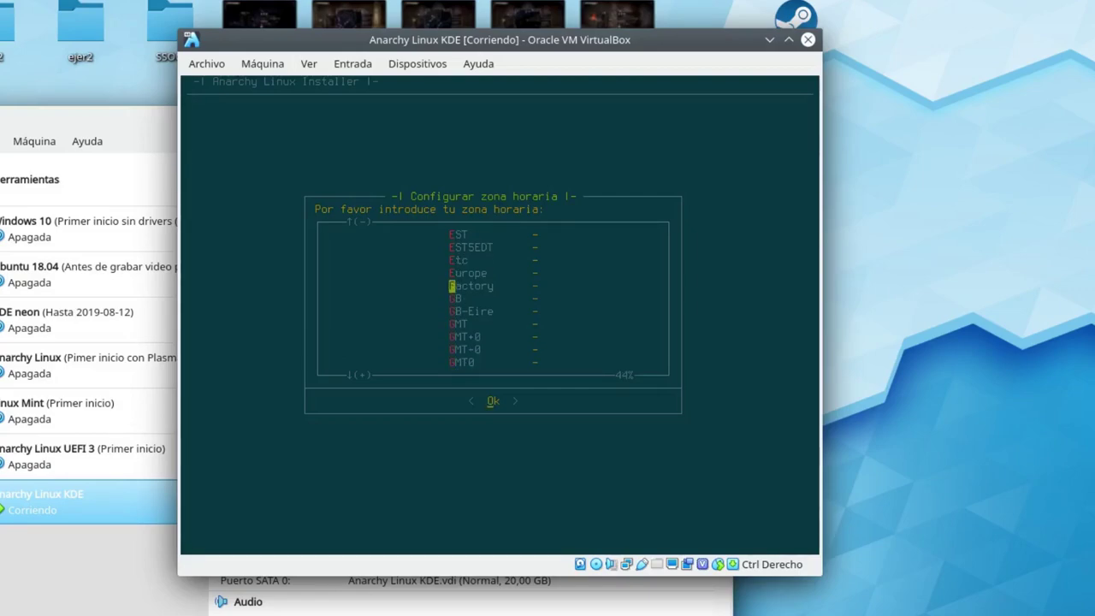
pyautogui.press('Return')
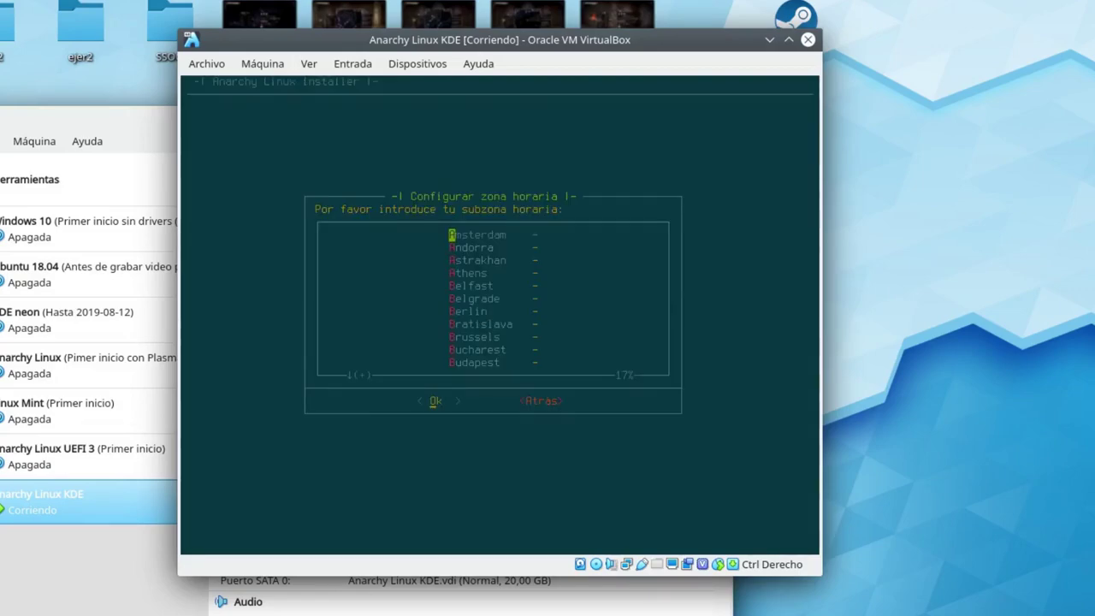
# Select Madrid as the time subzone.
pyautogui.press('Down')
pyautogui.press('Down')
pyautogui.press('Down')
pyautogui.press('Down')
pyautogui.press('Down')
pyautogui.press('Down')
pyautogui.press('Down')
pyautogui.press('Down')
pyautogui.press('Down')
pyautogui.press('Down')
pyautogui.press('Down')
pyautogui.press('Down')
pyautogui.press('Down')
pyautogui.press('Down')
pyautogui.press('Down')
pyautogui.press('Down')
pyautogui.press('Down')
pyautogui.press('Down')
pyautogui.press('Down')
pyautogui.press('Down')
pyautogui.press('Down')
pyautogui.press('Down')
pyautogui.press('Down')
pyautogui.press('Down')
pyautogui.press('Down')
pyautogui.press('Down')
pyautogui.press('Down')
pyautogui.press('Down')
pyautogui.press('Down')
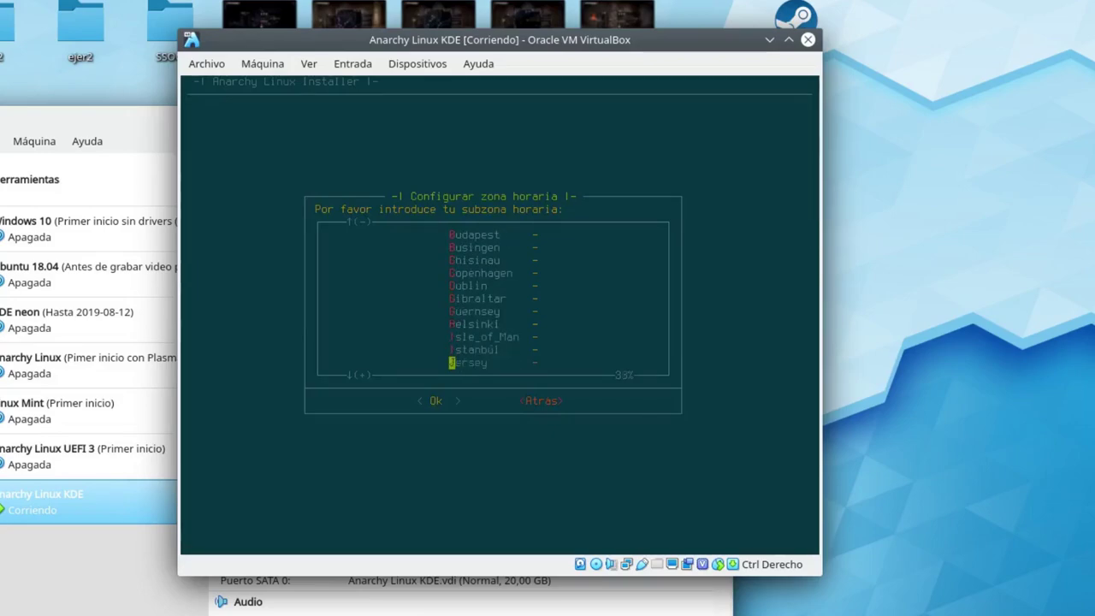
pyautogui.press('Down')
pyautogui.press('Up')
pyautogui.press('Up')
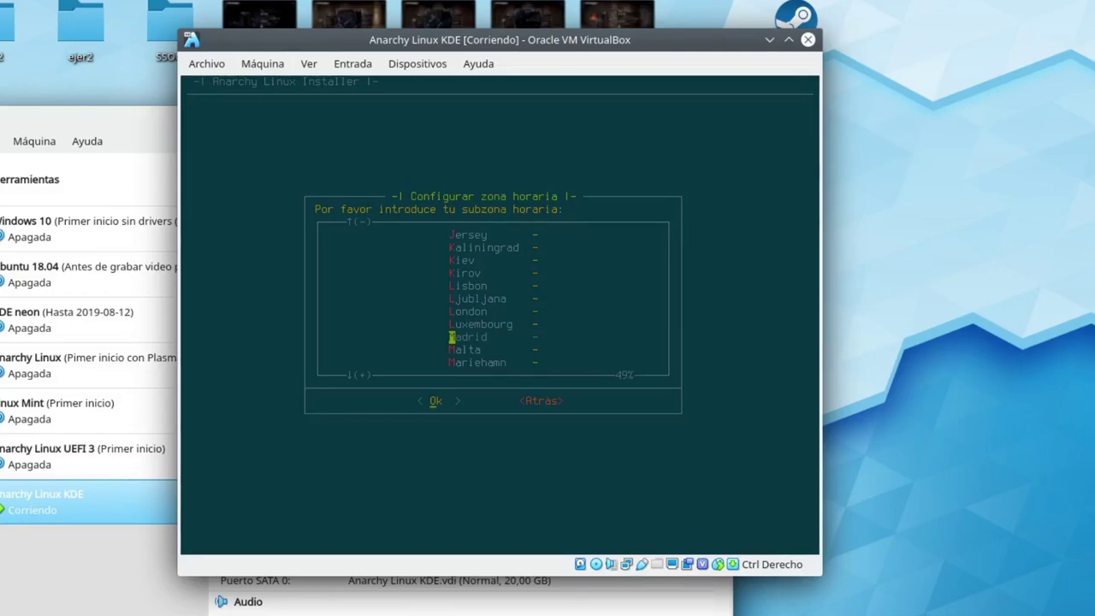
pyautogui.press('Return')
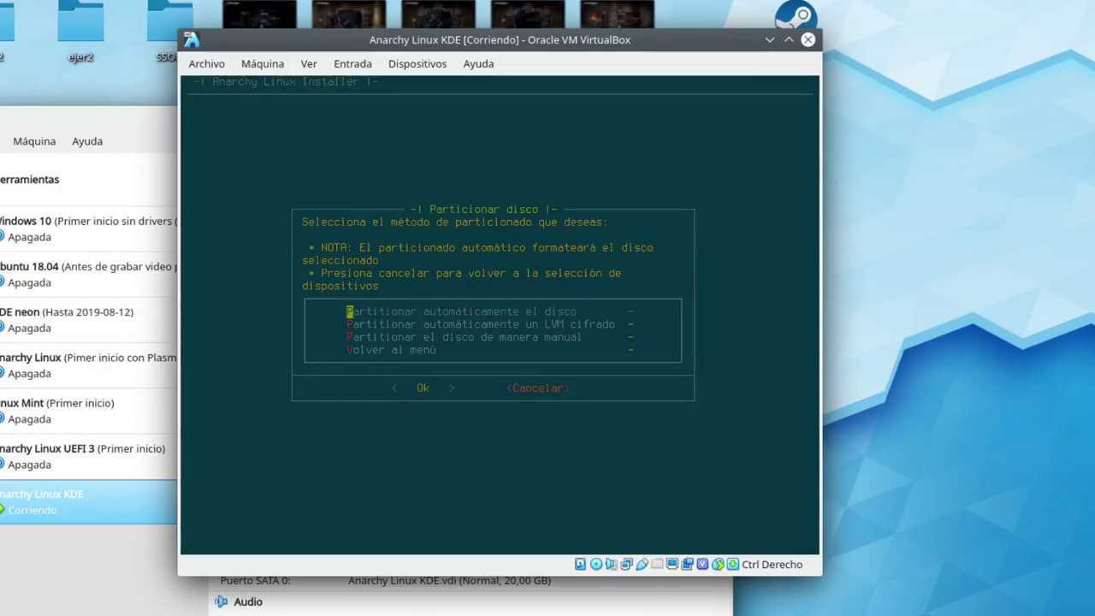
# Choose manual disk partitioning from the partitioning methods.
pyautogui.press('Down')
pyautogui.press('Up')
pyautogui.press('Down')
pyautogui.press('Down')
pyautogui.press('Up')
pyautogui.press('Up')
pyautogui.press('Down')
pyautogui.press('Down')
pyautogui.press('Return')
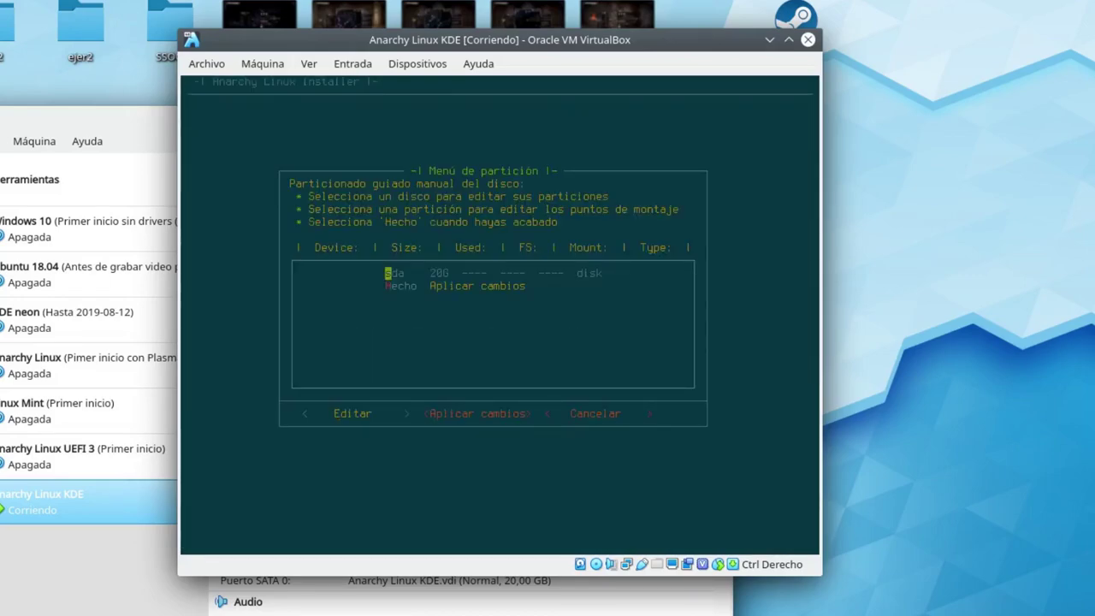
# Select the 20G disk sda for editing.
pyautogui.press('Left')
pyautogui.press('Right')
pyautogui.press('Right')
pyautogui.press('Left')
pyautogui.press('Left')
pyautogui.press('Return')
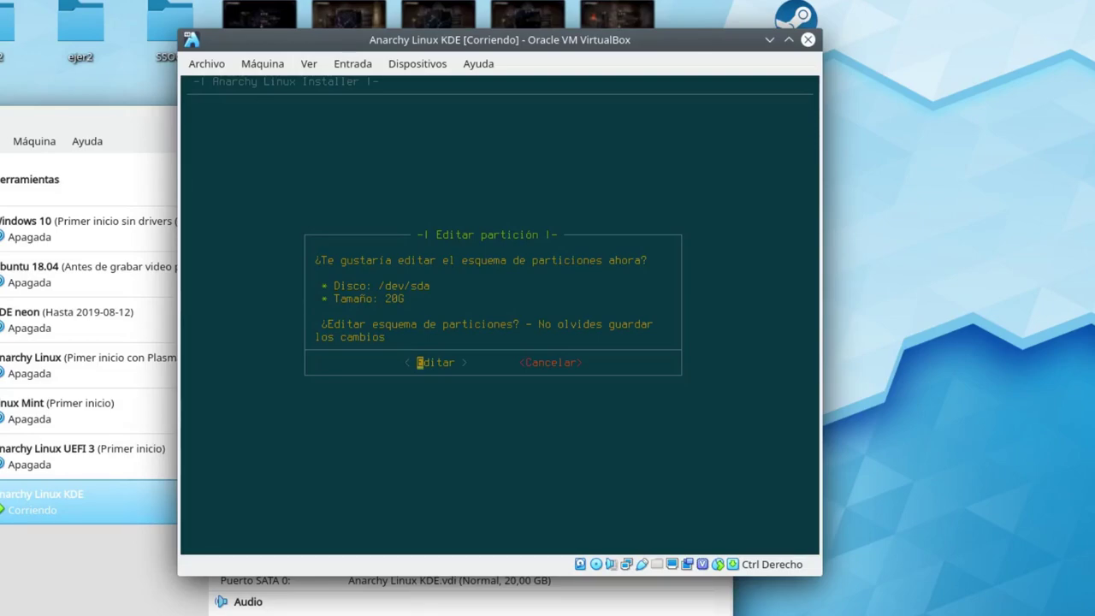
# Confirm editing, pick cfdisk as the partition editor, and highlight the gpt label type.
pyautogui.press('Return')
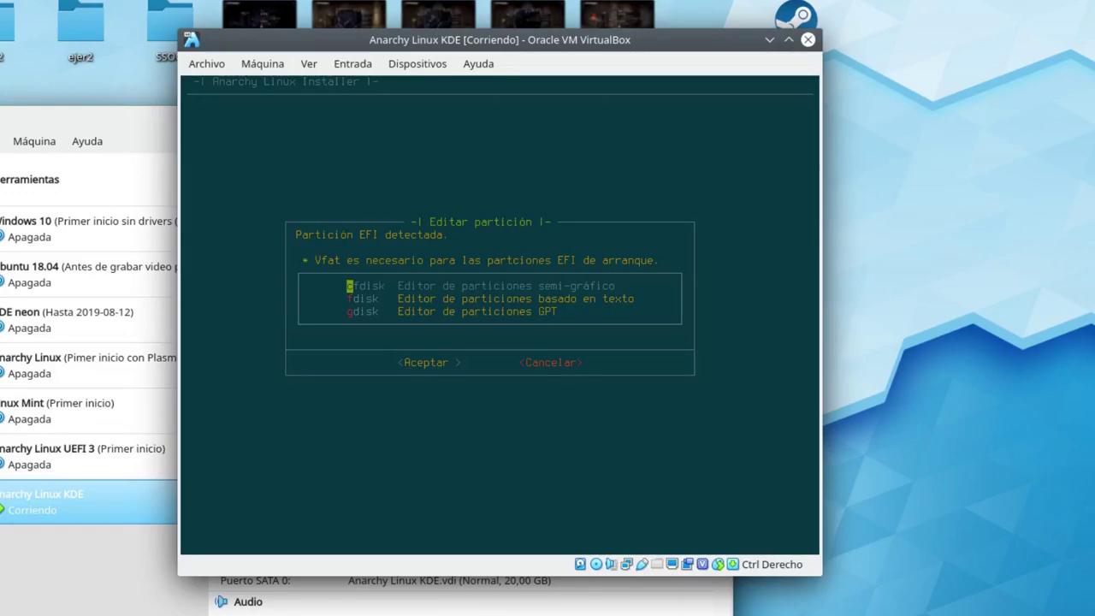
pyautogui.press('Return')
pyautogui.press('Down')
pyautogui.press('Up')
pyautogui.press('Down')
pyautogui.press('Up')
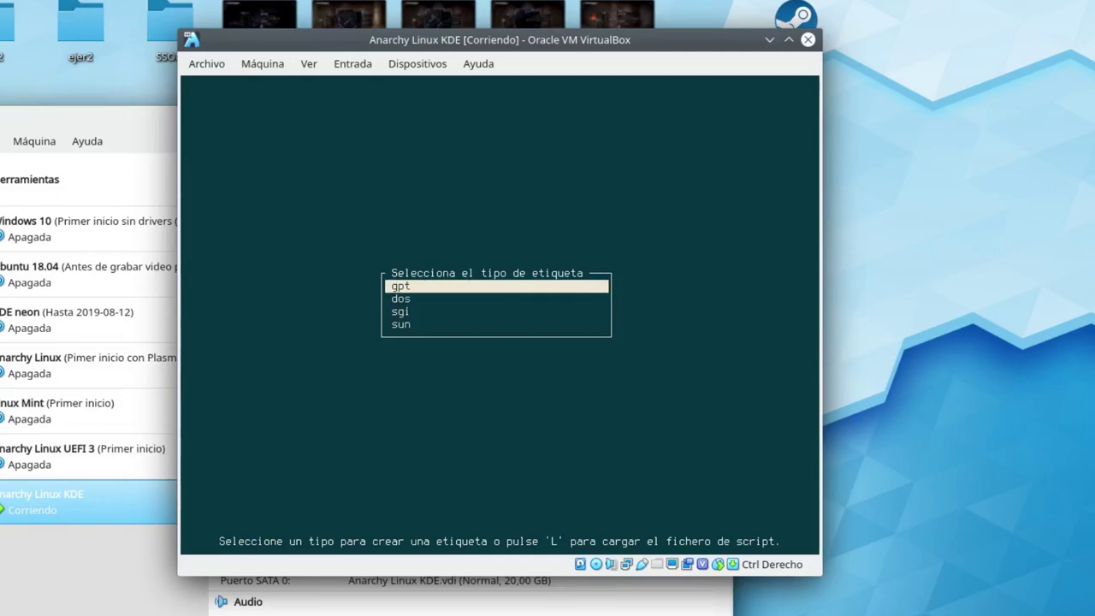
# Label the disk gpt and create a 300MB first partition in cfdisk.
pyautogui.press('Return')
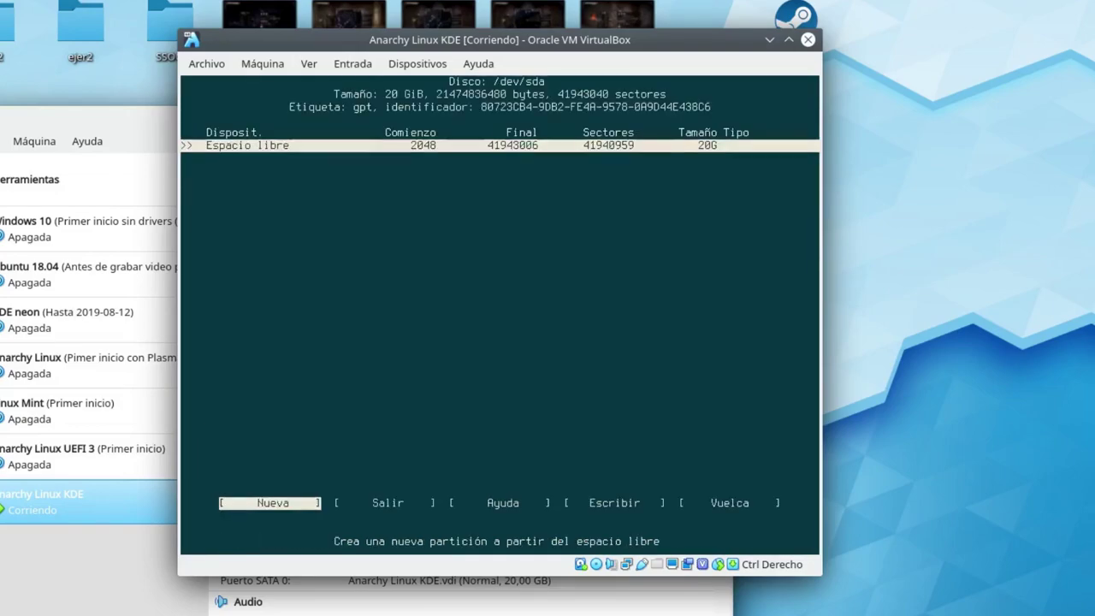
pyautogui.press('Right')
pyautogui.press('Left')
pyautogui.press('Return')
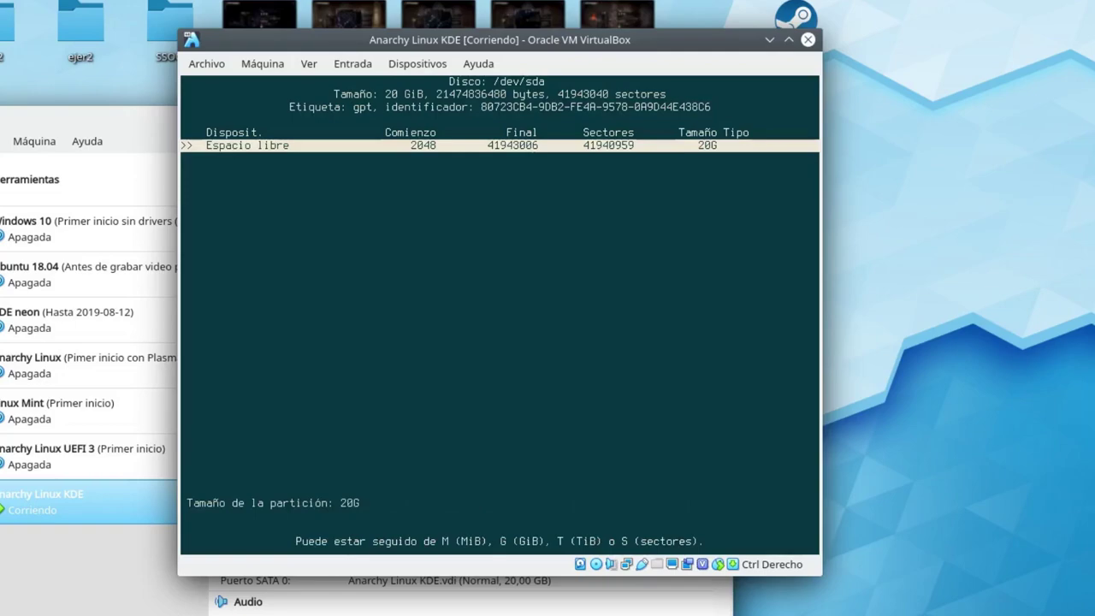
pyautogui.press('BackSpace')
pyautogui.press('BackSpace')
pyautogui.press('BackSpace')
pyautogui.write('33')
pyautogui.press('BackSpace')
pyautogui.write('00mb')
pyautogui.press('BackSpace')
pyautogui.press('BackSpace')
pyautogui.write('MB')
pyautogui.press('Return')
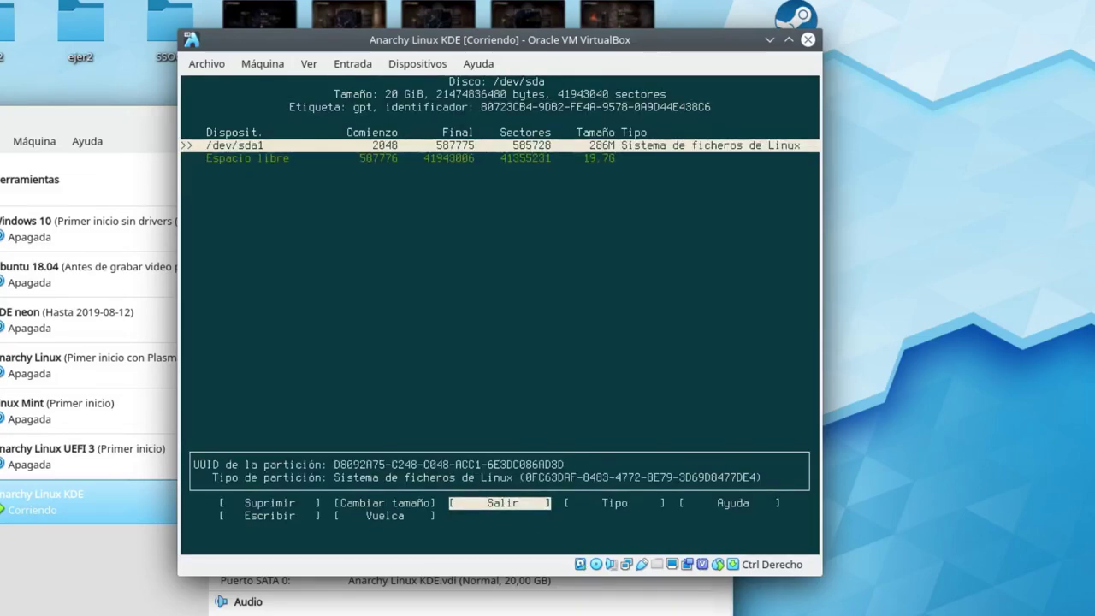
# Review the new 286M /dev/sda1 and 19.7G free space, leaving /dev/sda1 selected.
pyautogui.press('Left')
pyautogui.press('Left')
pyautogui.press('Left')
pyautogui.press('Left')
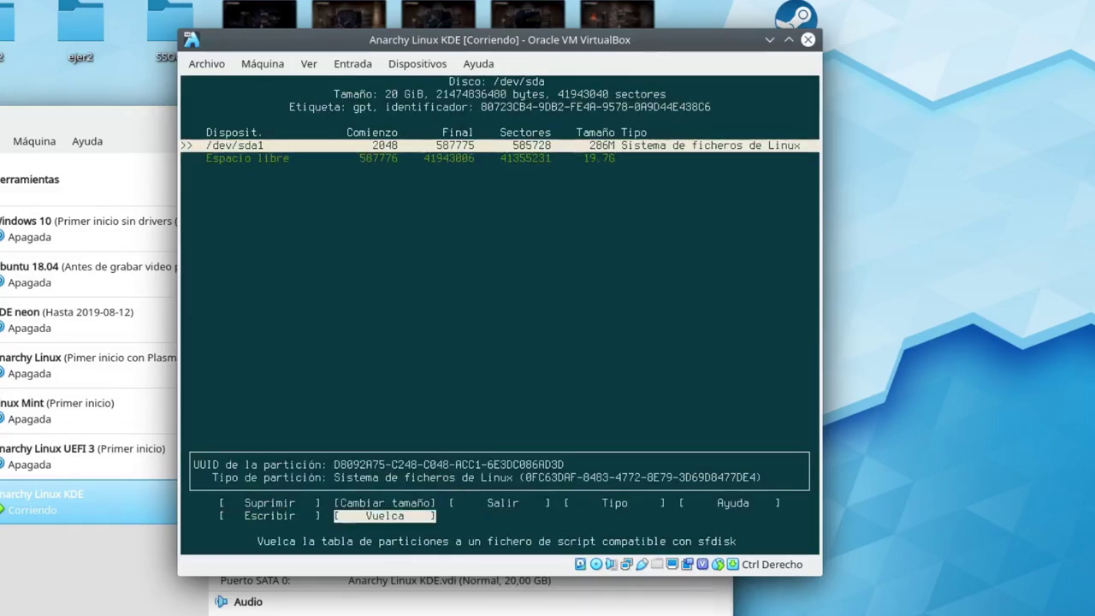
pyautogui.press('Left')
pyautogui.press('Right')
pyautogui.press('Right')
pyautogui.press('Right')
pyautogui.press('Right')
pyautogui.press('Right')
pyautogui.press('Right')
pyautogui.press('Right')
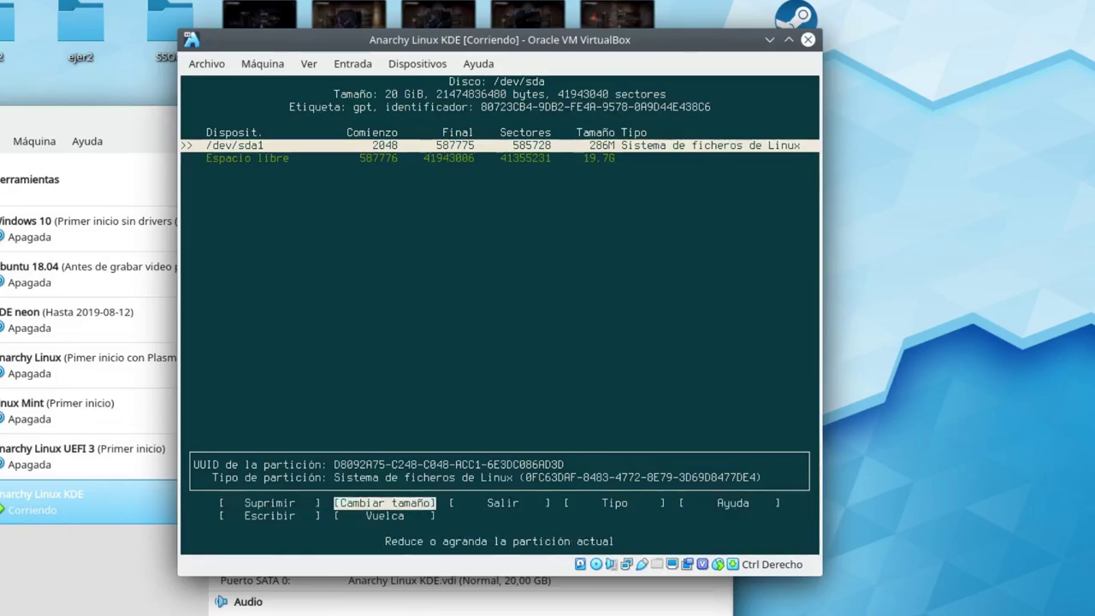
pyautogui.press('Right')
pyautogui.press('Right')
pyautogui.press('Left')
pyautogui.press('Left')
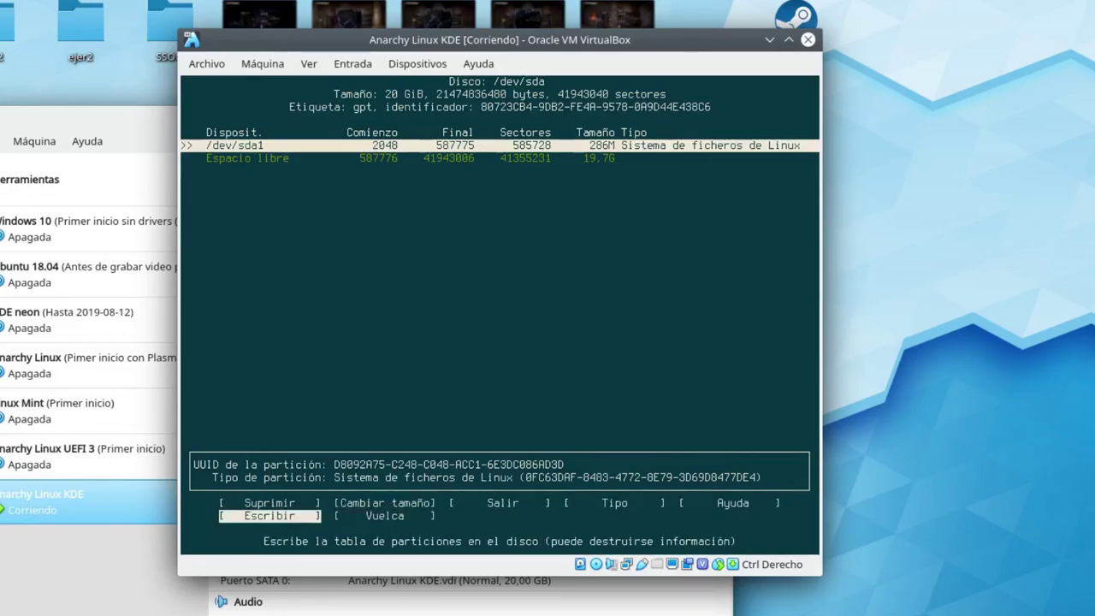
pyautogui.press('Left')
pyautogui.press('Left')
pyautogui.press('Left')
pyautogui.press('Right')
pyautogui.press('Right')
pyautogui.press('Right')
pyautogui.press('Right')
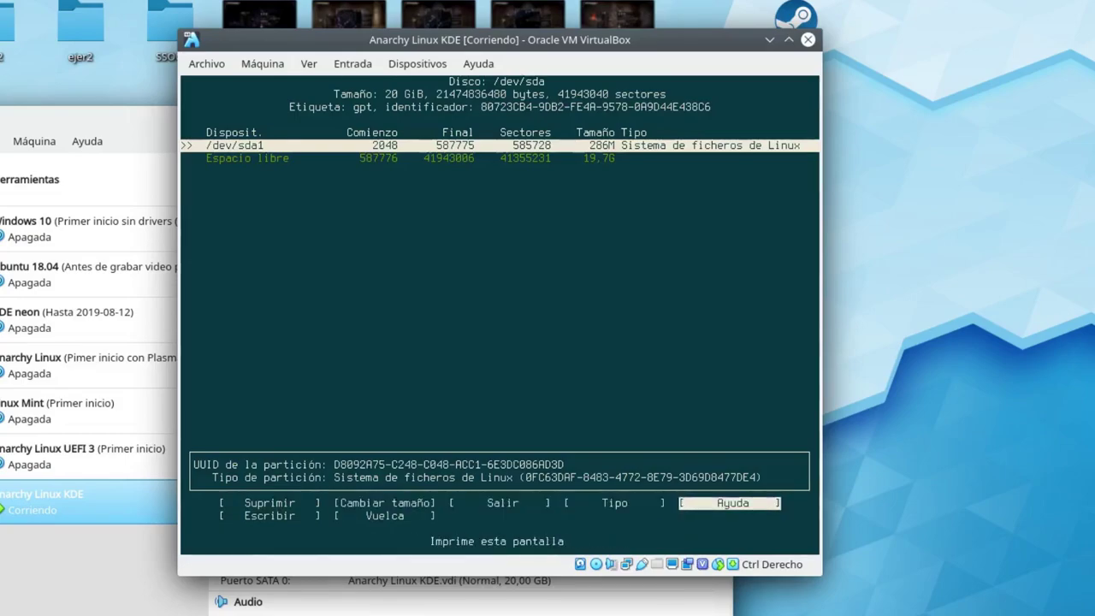
pyautogui.press('Right')
pyautogui.press('Left')
pyautogui.press('Left')
pyautogui.press('Left')
pyautogui.press('Left')
pyautogui.press('Left')
pyautogui.press('Left')
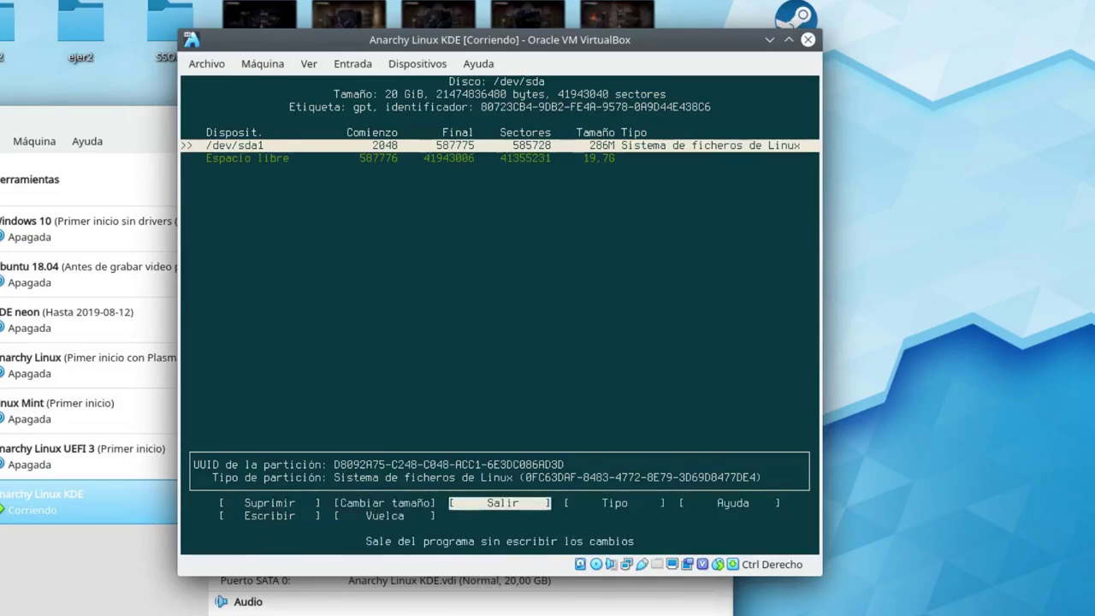
pyautogui.press('Right')
pyautogui.press('Right')
pyautogui.press('Left')
pyautogui.press('Left')
pyautogui.press('Right')
pyautogui.press('Right')
pyautogui.press('Right')
pyautogui.press('Left')
pyautogui.press('Down')
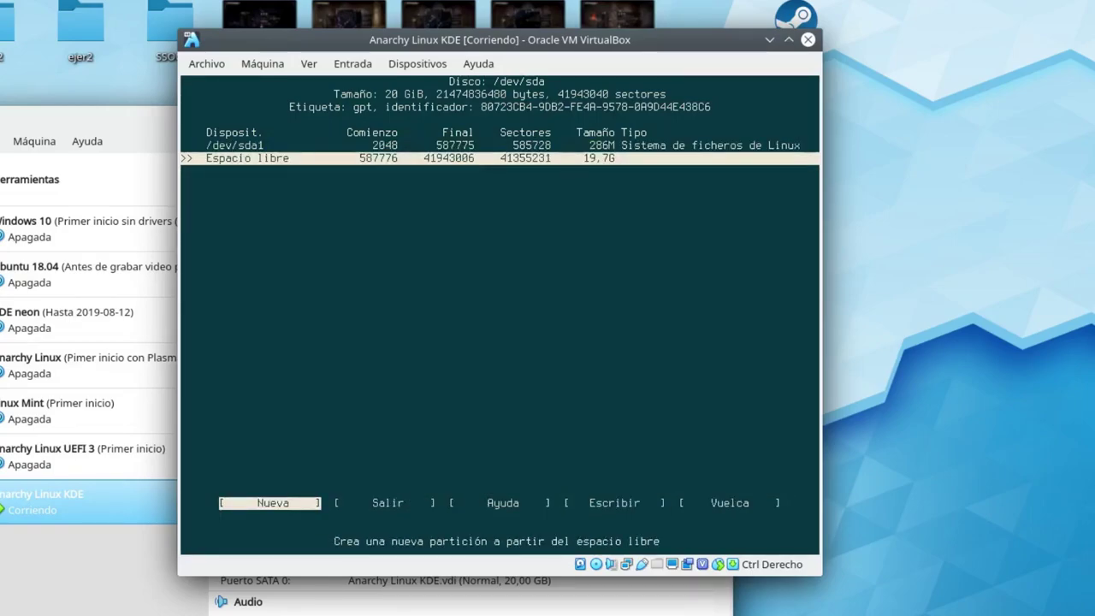
pyautogui.press('Up')
pyautogui.press('Left')
pyautogui.press('Right')
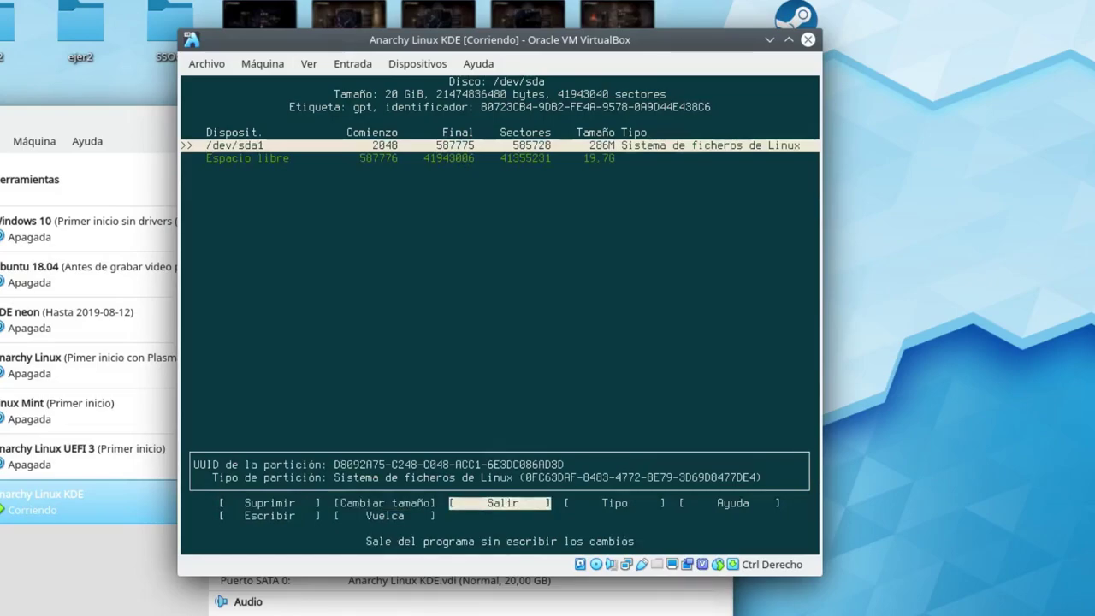
pyautogui.press('Down')
pyautogui.press('Up')
pyautogui.press('Down')
pyautogui.press('Up')
pyautogui.press('Down')
pyautogui.press('Up')
pyautogui.press('Down')
pyautogui.press('Up')
pyautogui.press('Down')
pyautogui.press('Up')
pyautogui.press('Down')
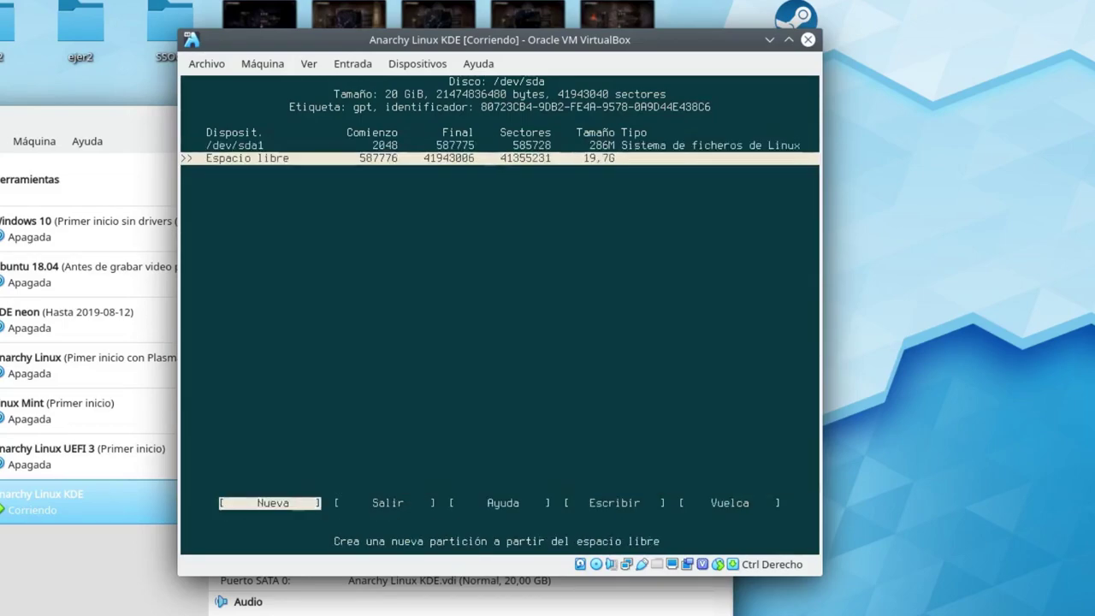
pyautogui.press('Up')
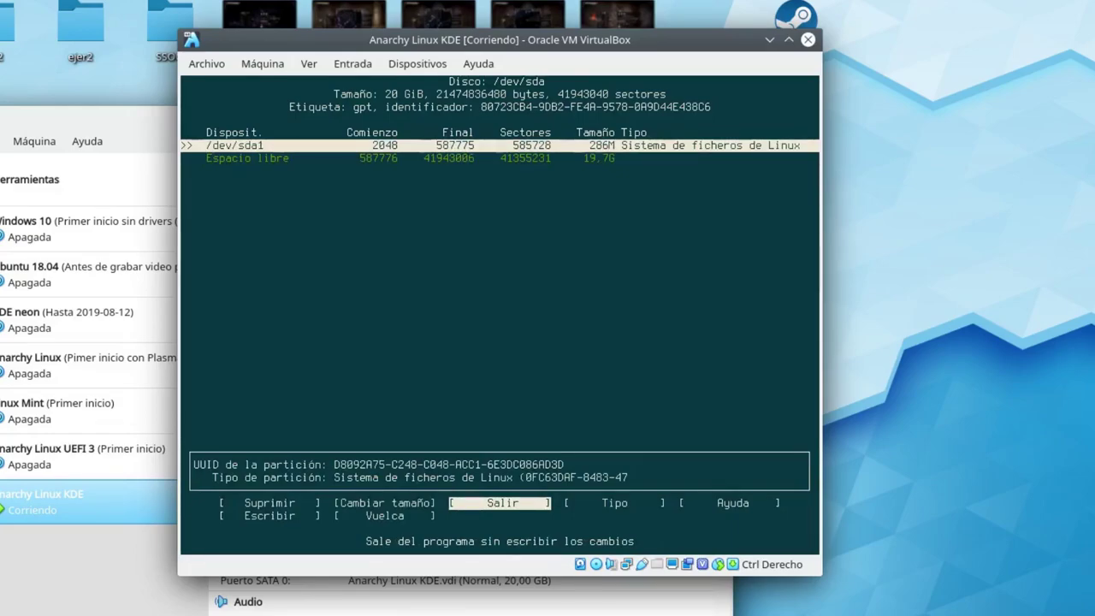
pyautogui.press('Right')
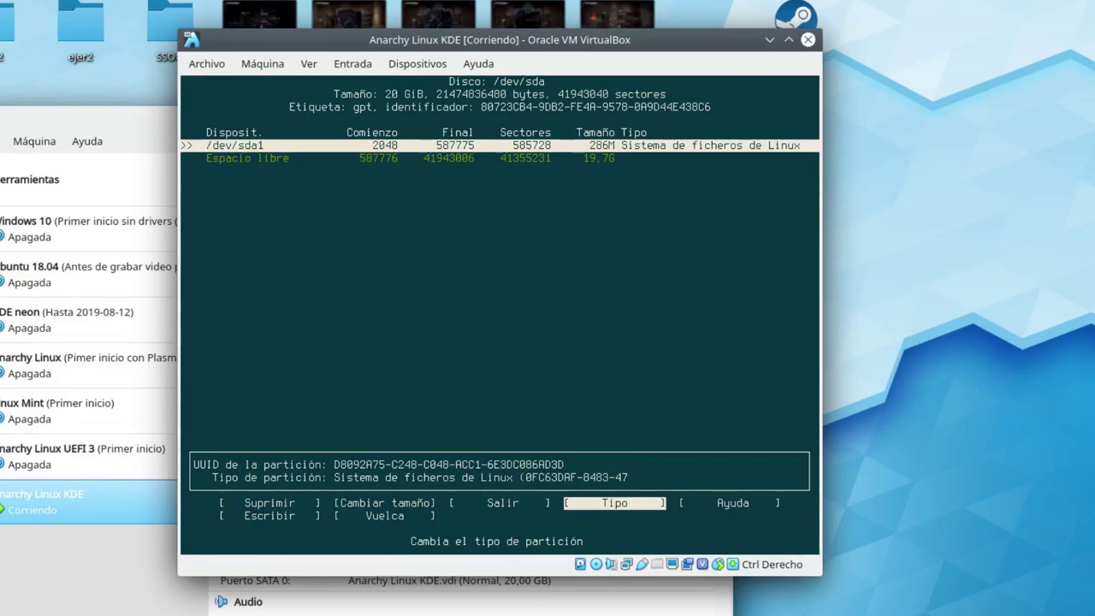
# Change the 286M /dev/sda1 partition's type to Sistema EFI in cfdisk.
pyautogui.press('Return')
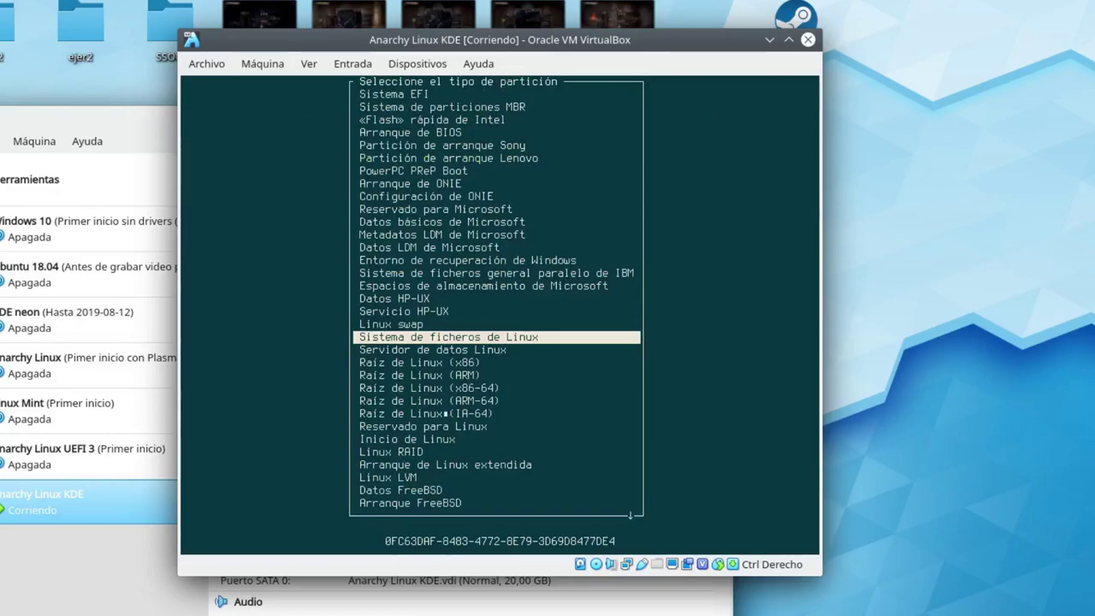
pyautogui.press('Up')
pyautogui.press('Up')
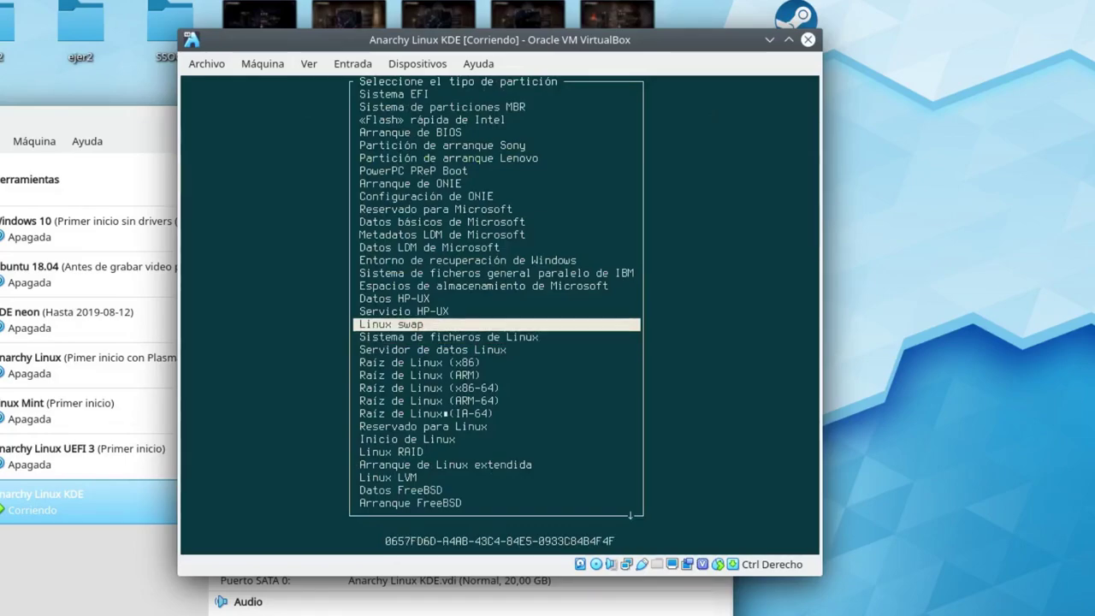
pyautogui.press('Up')
pyautogui.press('Up')
pyautogui.press('Up')
pyautogui.press('Up')
pyautogui.press('Up')
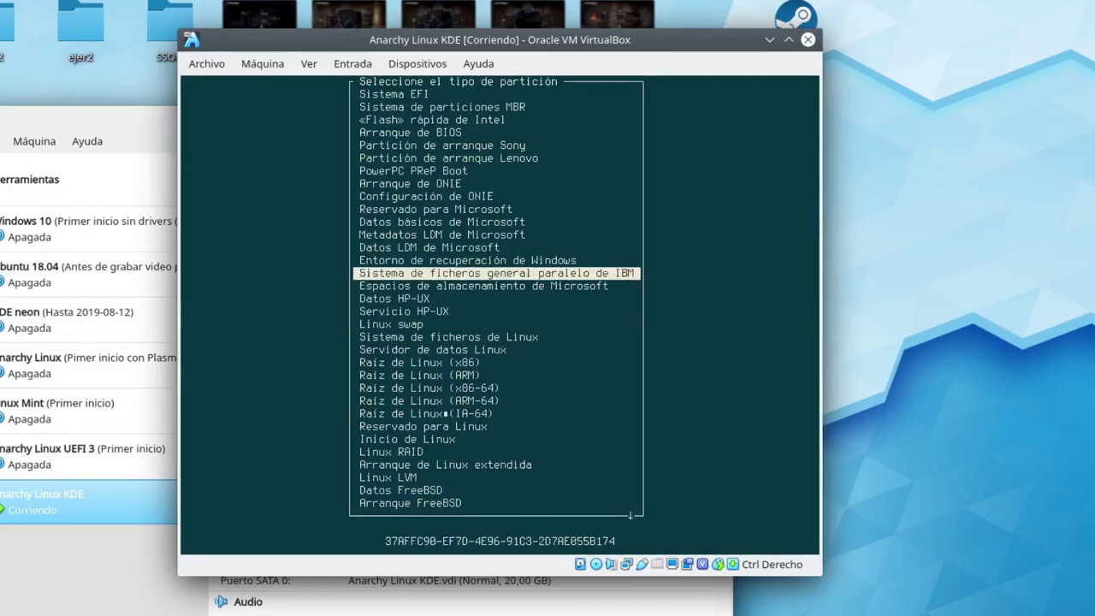
pyautogui.press('Up')
pyautogui.press('Up')
pyautogui.press('Up')
pyautogui.press('Up')
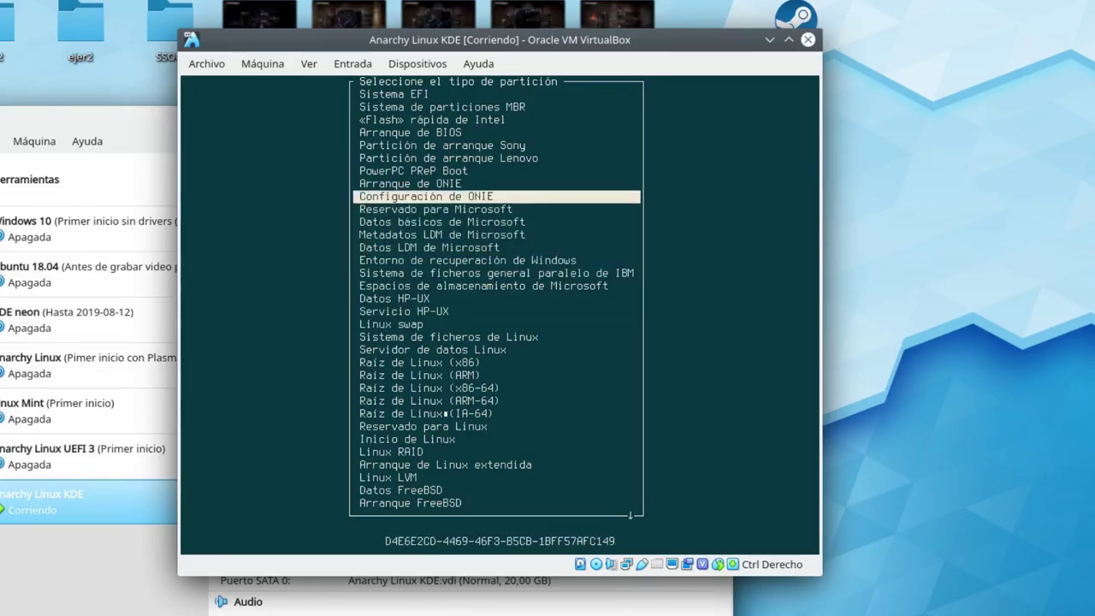
pyautogui.press('Up')
pyautogui.press('Up')
pyautogui.press('Up')
pyautogui.press('Up')
pyautogui.press('Up')
pyautogui.press('Up')
pyautogui.press('Up')
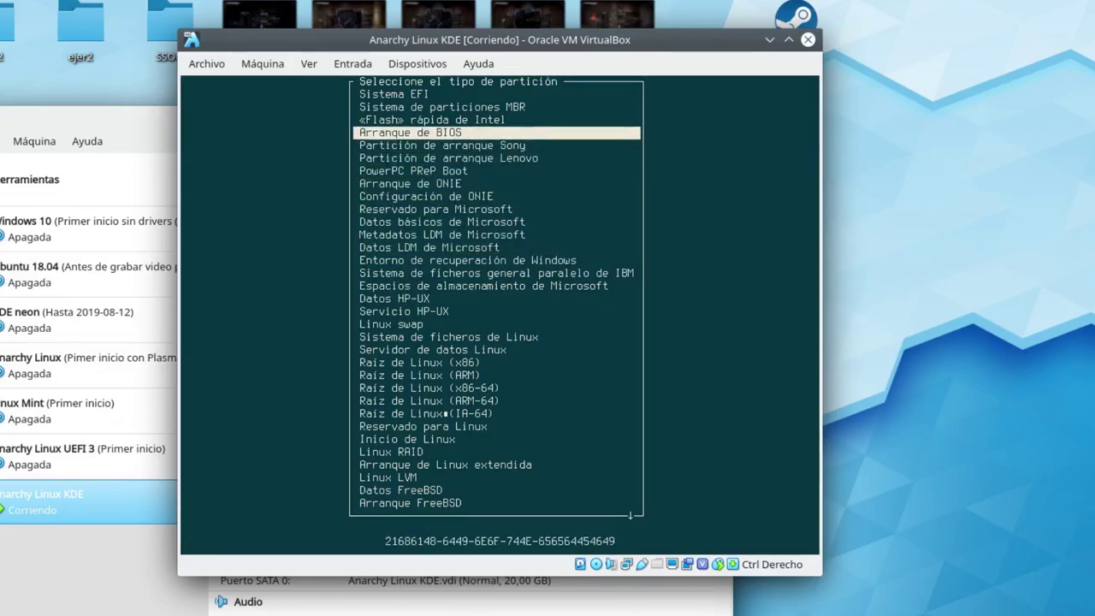
pyautogui.press('Up')
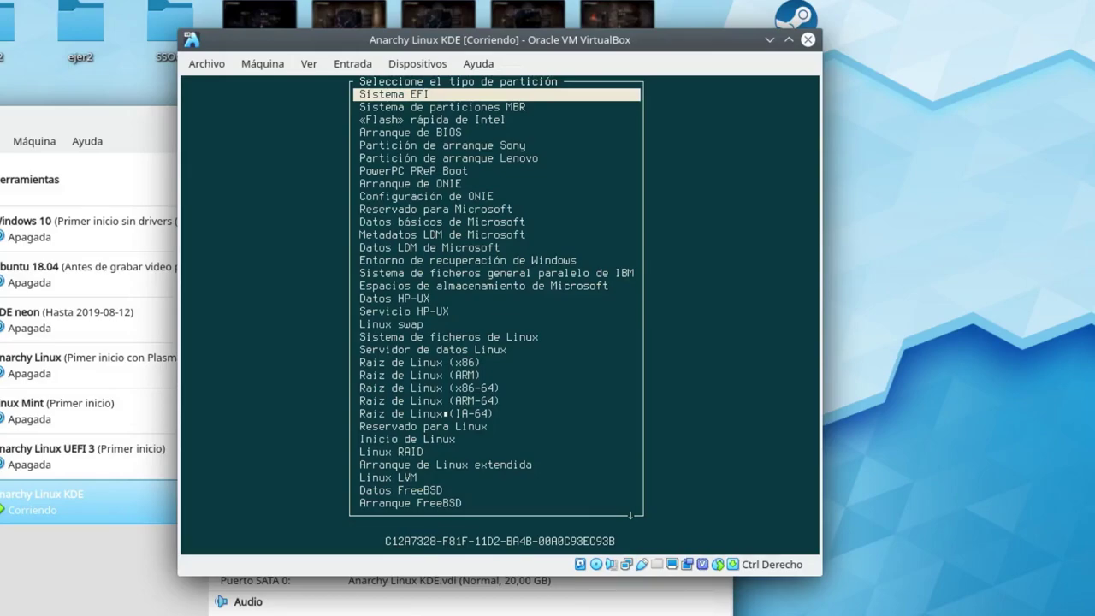
pyautogui.press('Down')
pyautogui.press('Down')
pyautogui.press('Down')
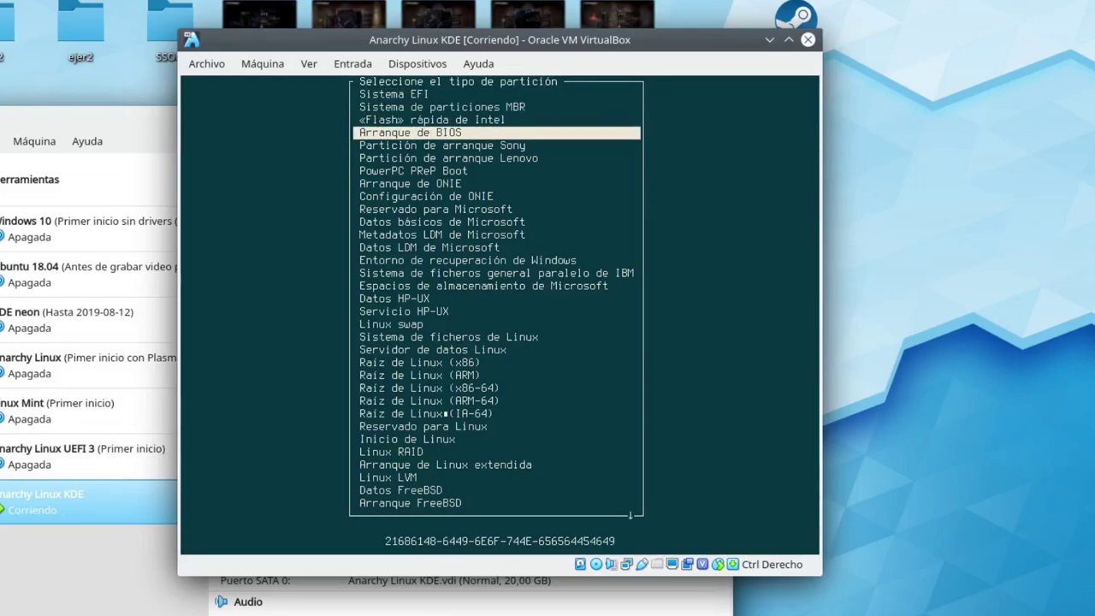
pyautogui.press('Up')
pyautogui.press('Up')
pyautogui.press('Up')
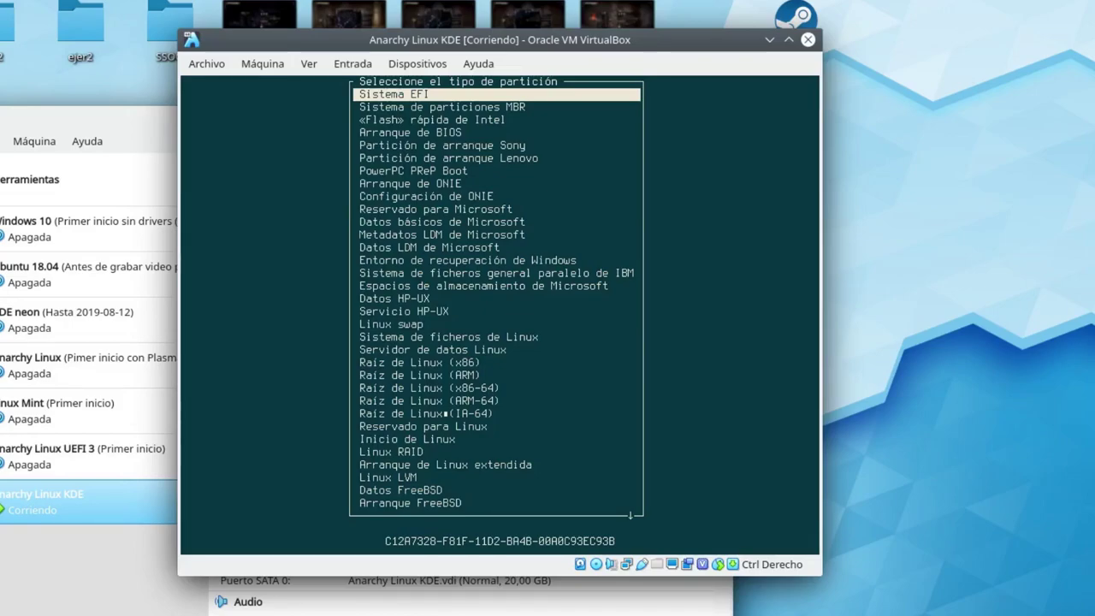
pyautogui.press('Return')
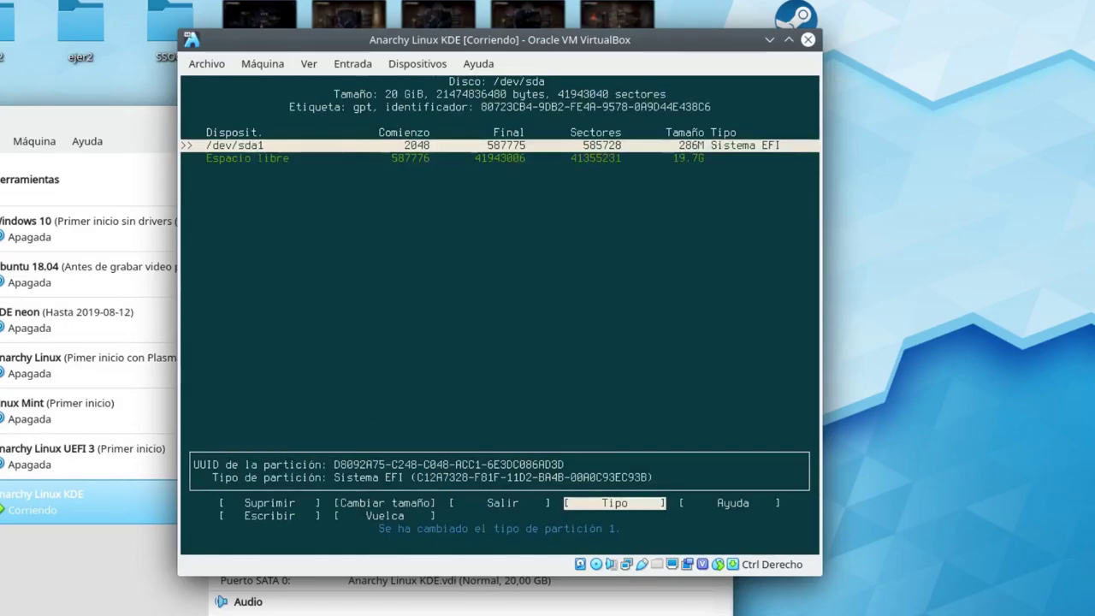
# Create a second 18GB partition, /dev/sda2, in the free space after sda1.
pyautogui.press('Down')
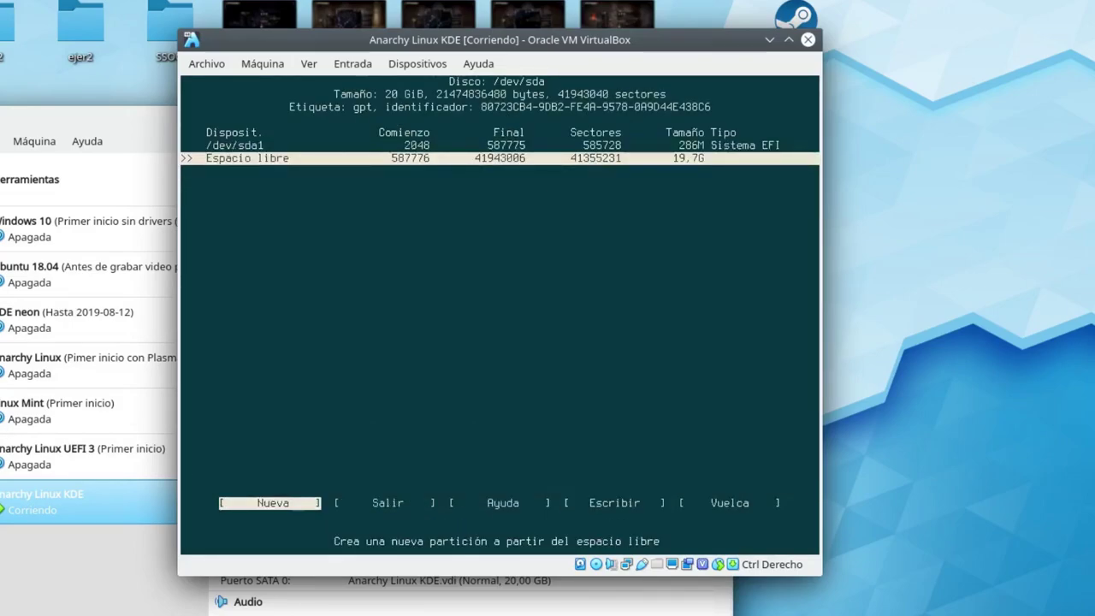
pyautogui.press('Right')
pyautogui.press('Left')
pyautogui.press('Return')
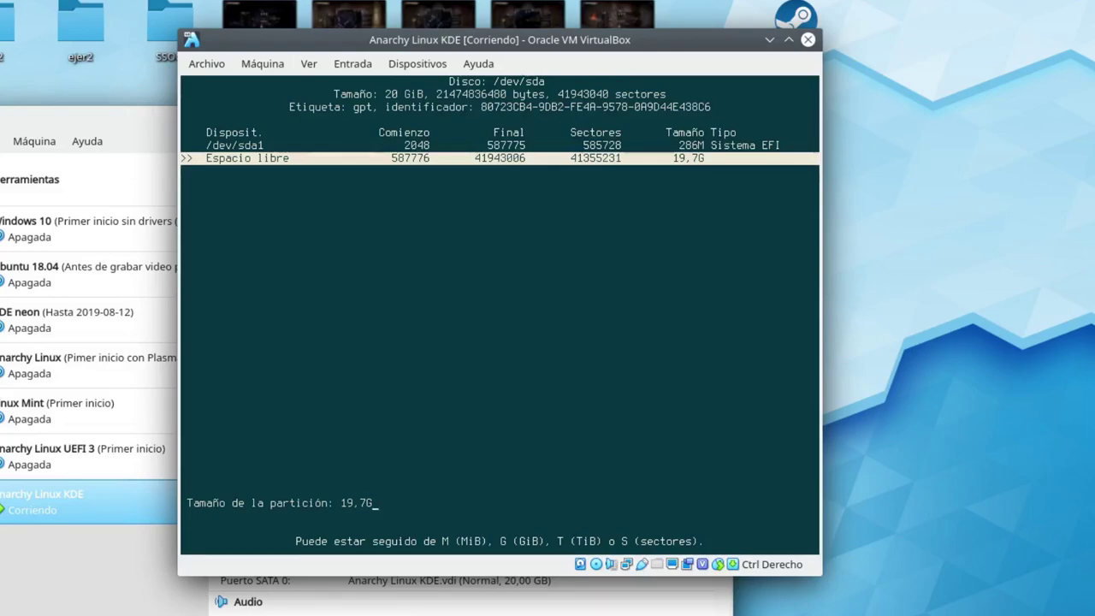
pyautogui.press('BackSpace')
pyautogui.press('BackSpace')
pyautogui.press('BackSpace')
pyautogui.press('BackSpace')
pyautogui.write('8GB')
pyautogui.press('Return')
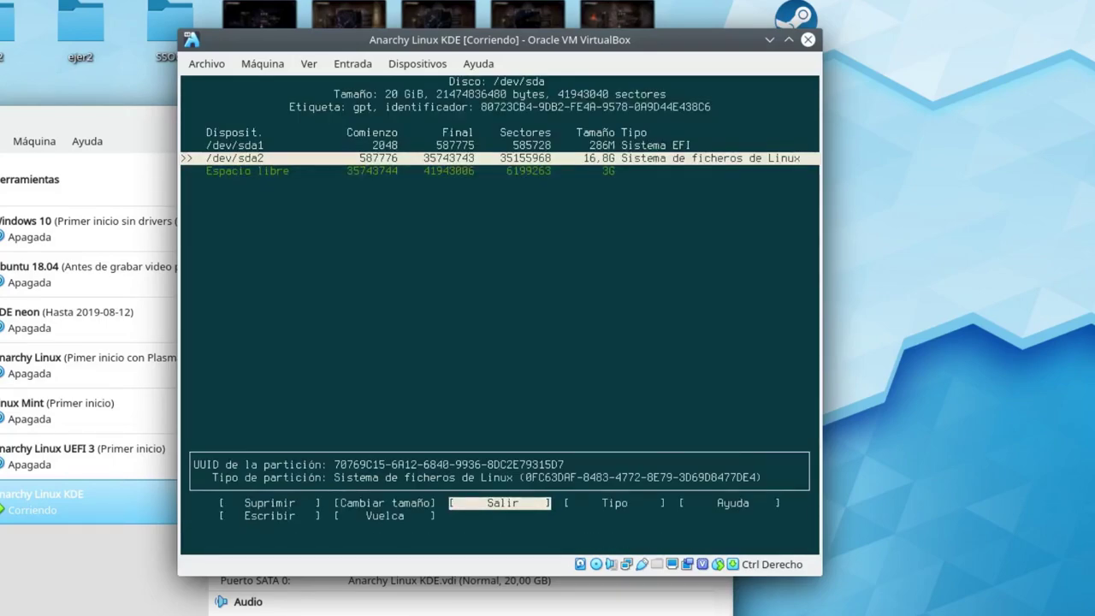
# Keep 'Sistema de ficheros de Linux' as /dev/sda2's partition type.
pyautogui.press('Right')
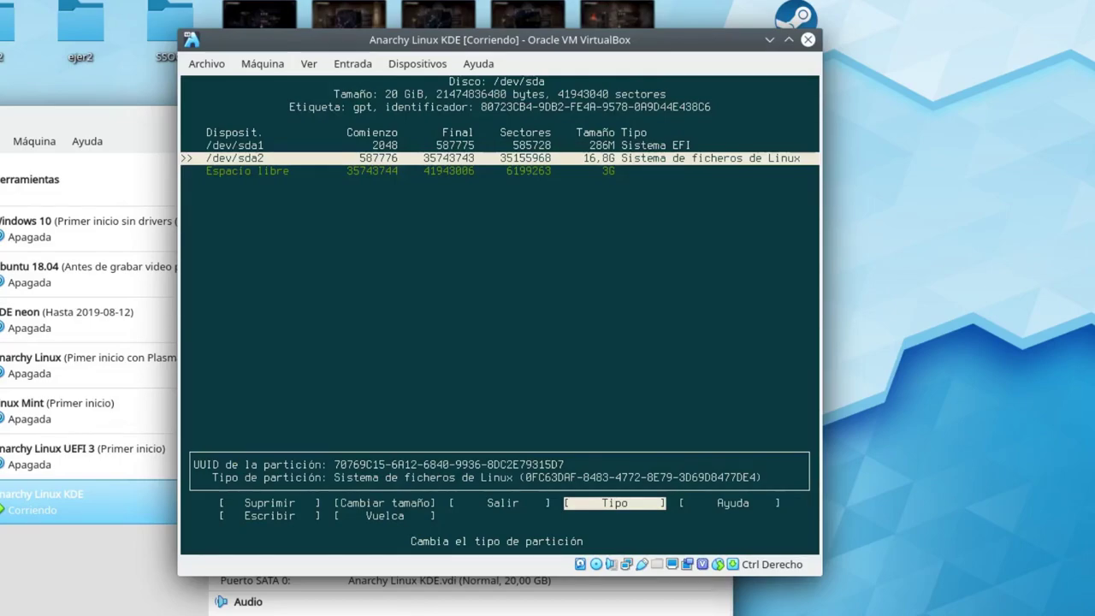
pyautogui.press('Return')
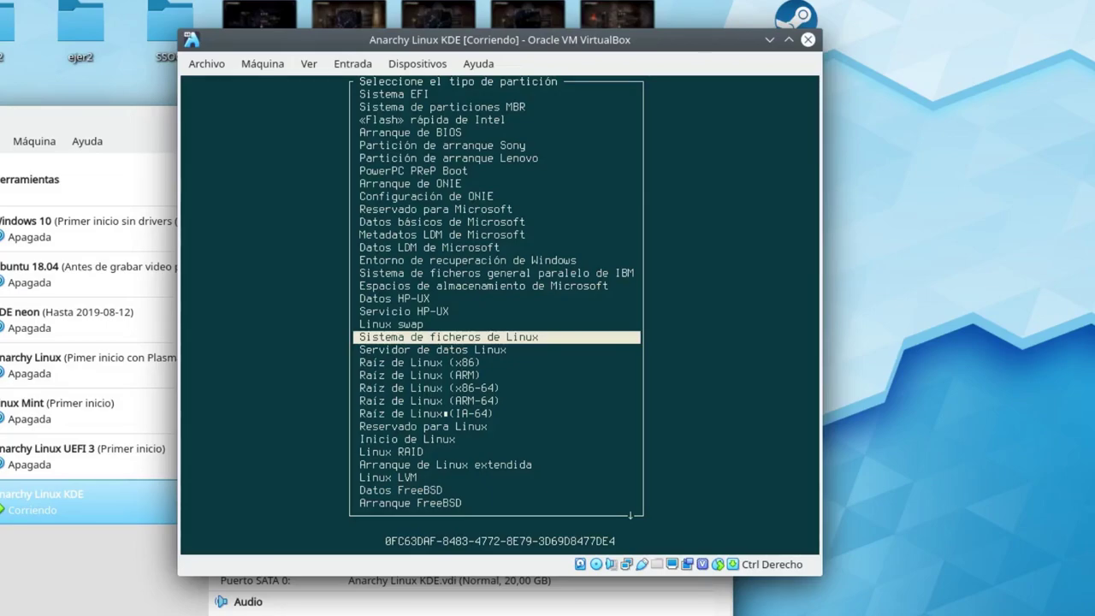
pyautogui.press('Return')
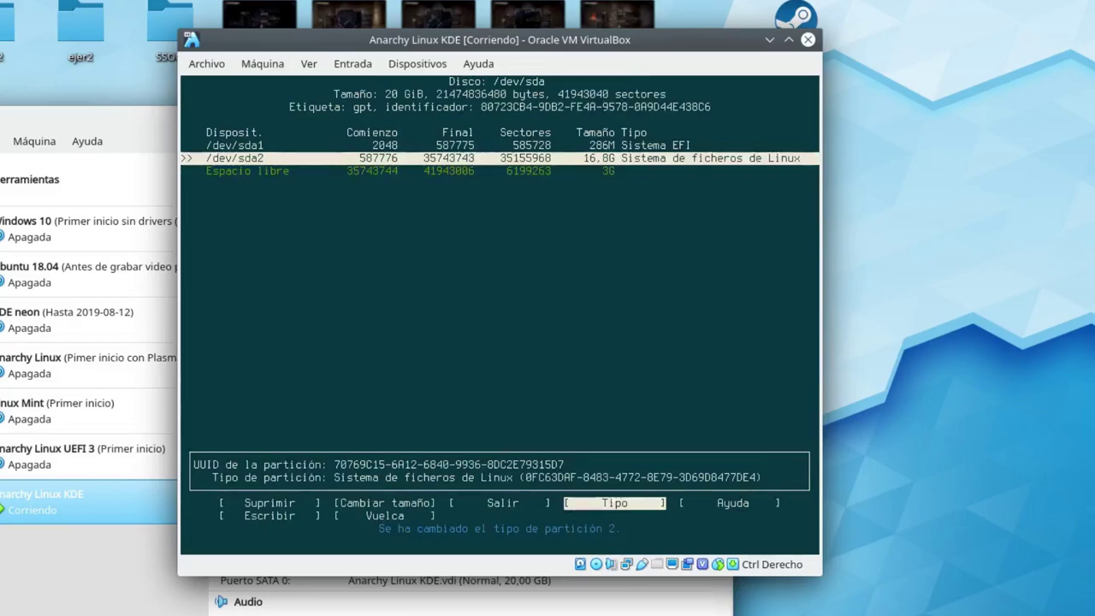
pyautogui.press('Down')
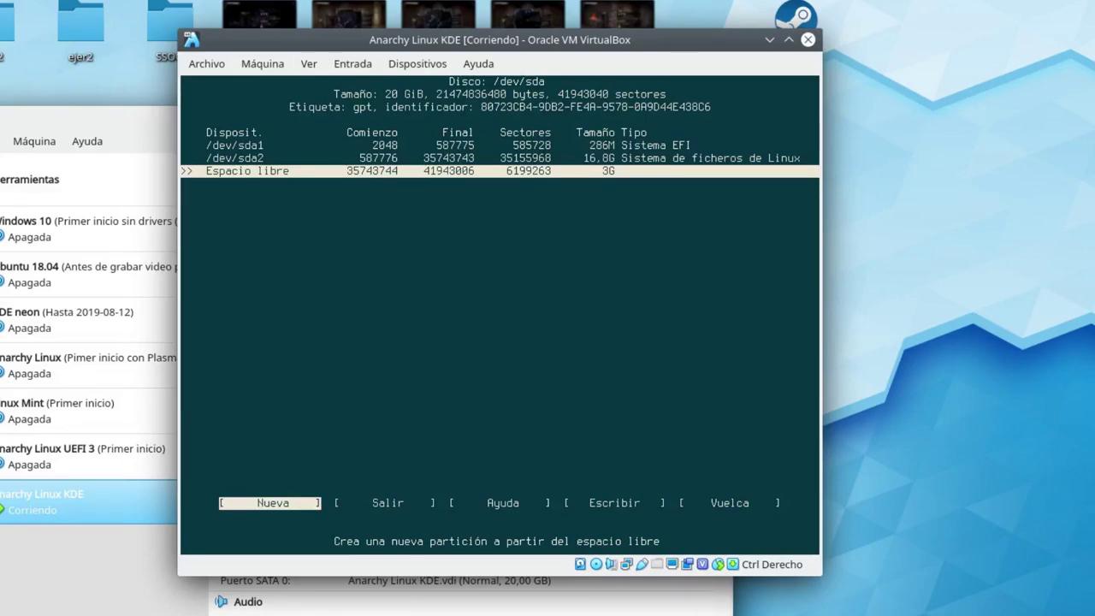
# Create /dev/sda3 using the full remaining 3G of free space.
pyautogui.press('Return')
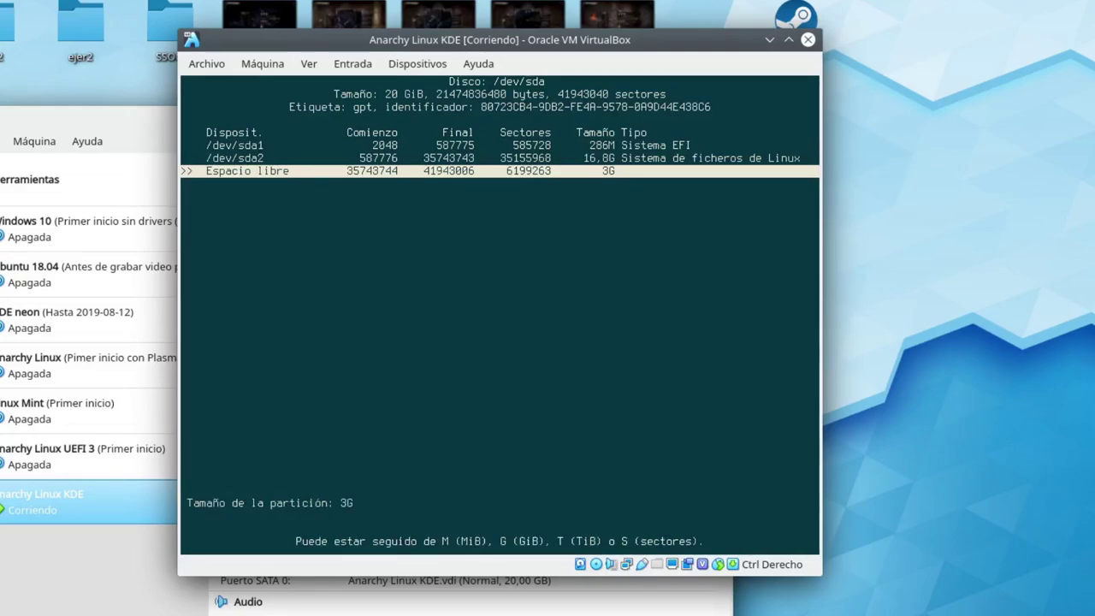
pyautogui.press('Return')
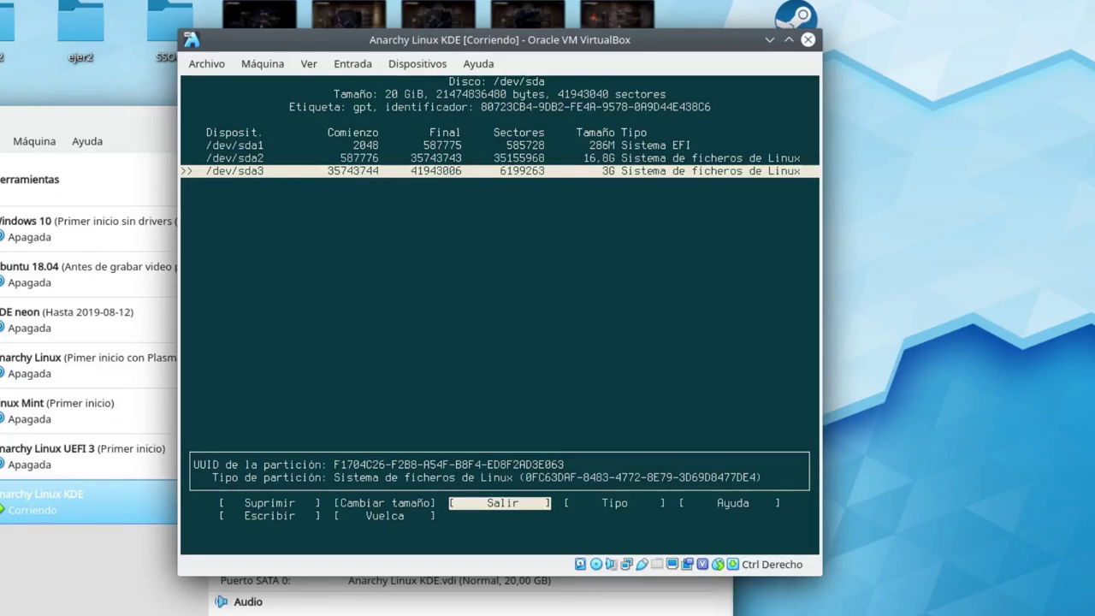
pyautogui.press('Up')
pyautogui.press('Up')
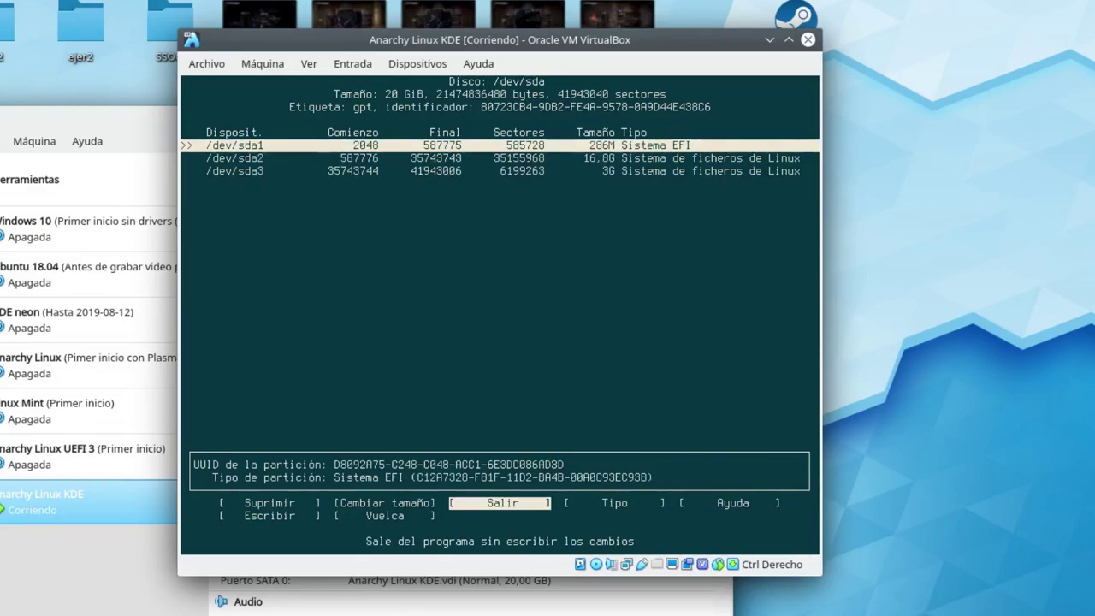
pyautogui.press('Down')
pyautogui.press('Down')
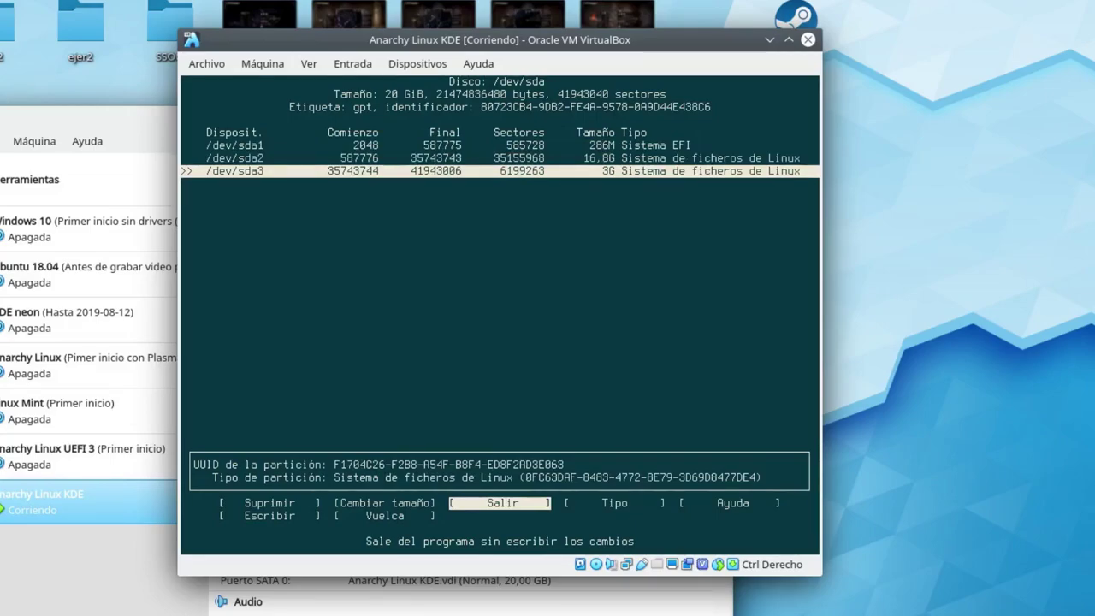
pyautogui.press('Right')
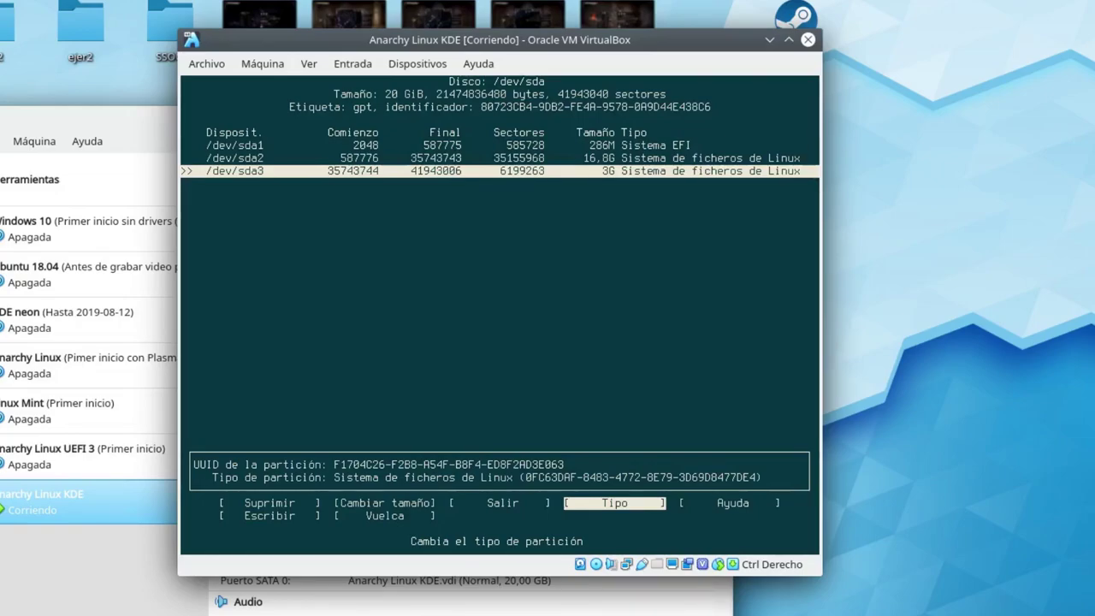
# Set /dev/sda3's type to Linux swap and check the EFI and Linux partitions.
pyautogui.press('Return')
pyautogui.press('Up')
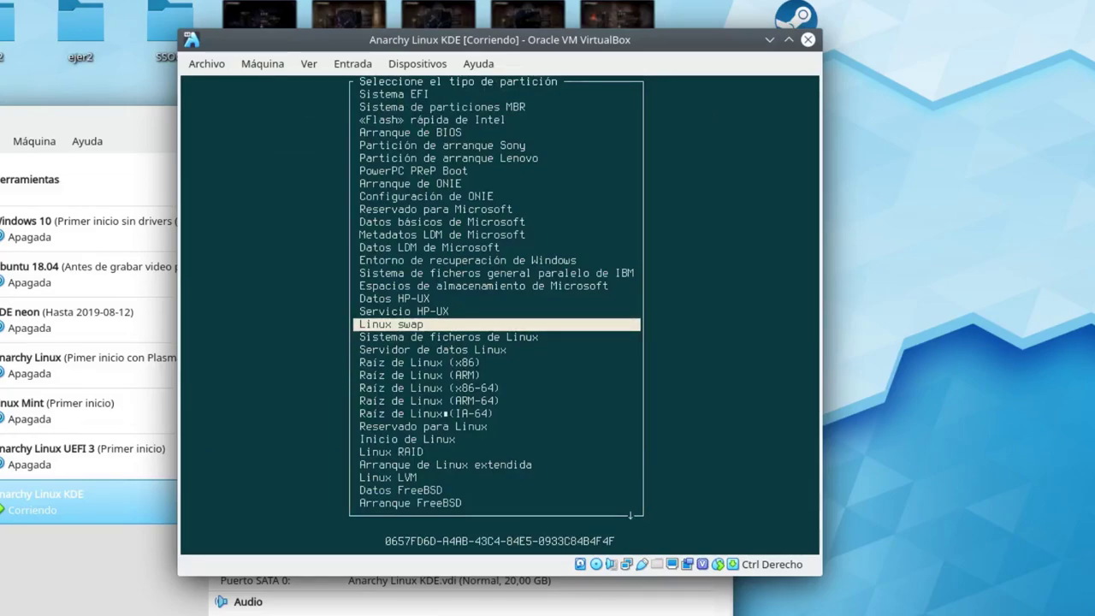
pyautogui.press('Return')
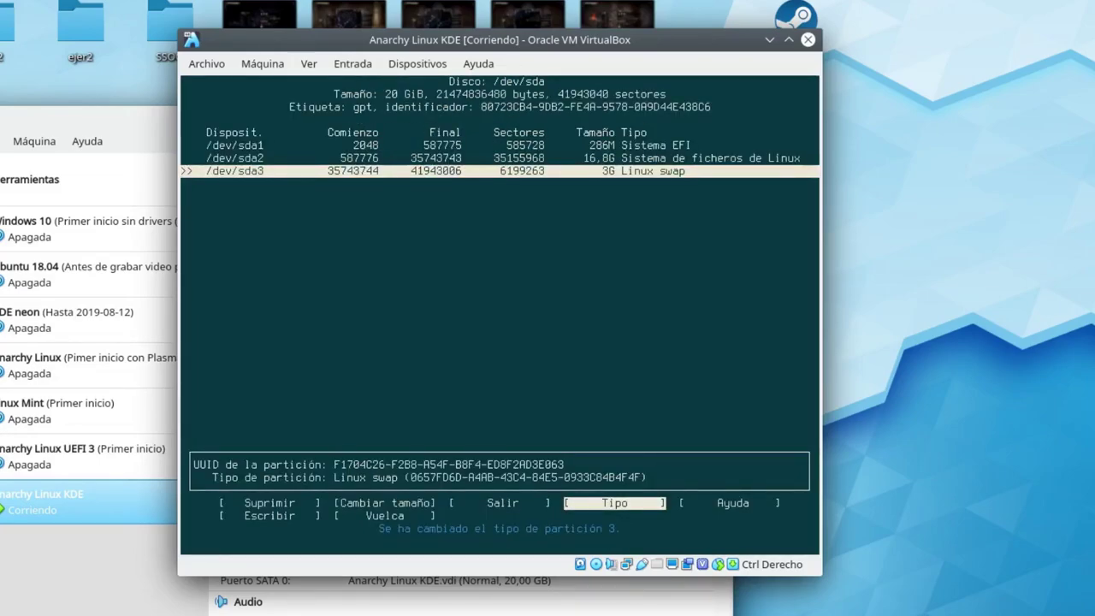
pyautogui.press('Up')
pyautogui.press('Up')
pyautogui.press('Down')
pyautogui.press('Down')
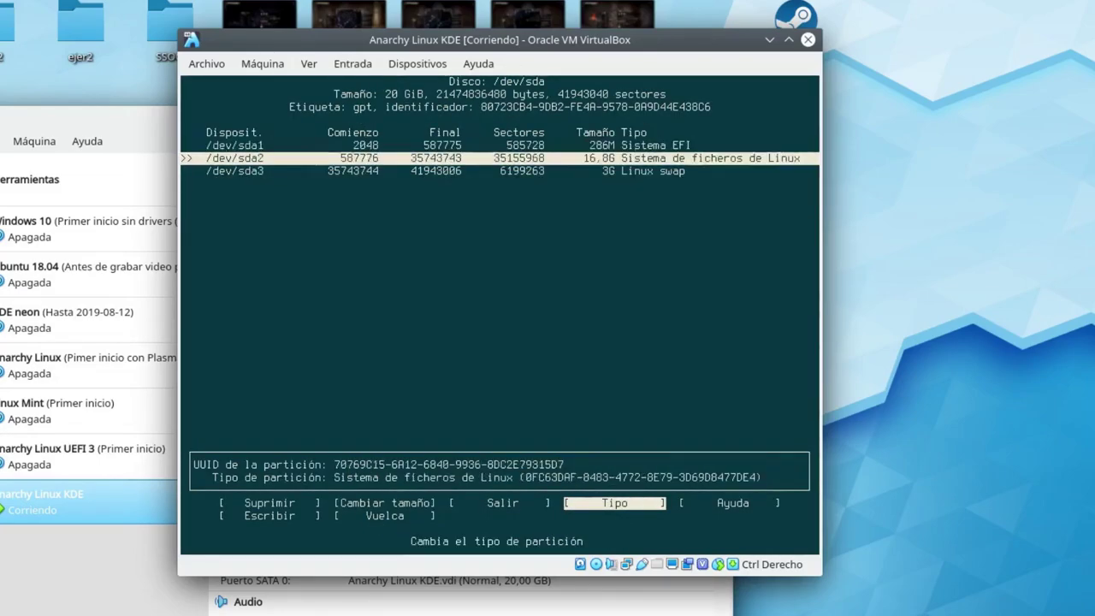
pyautogui.press('Up')
pyautogui.press('Up')
pyautogui.press('Down')
pyautogui.press('Down')
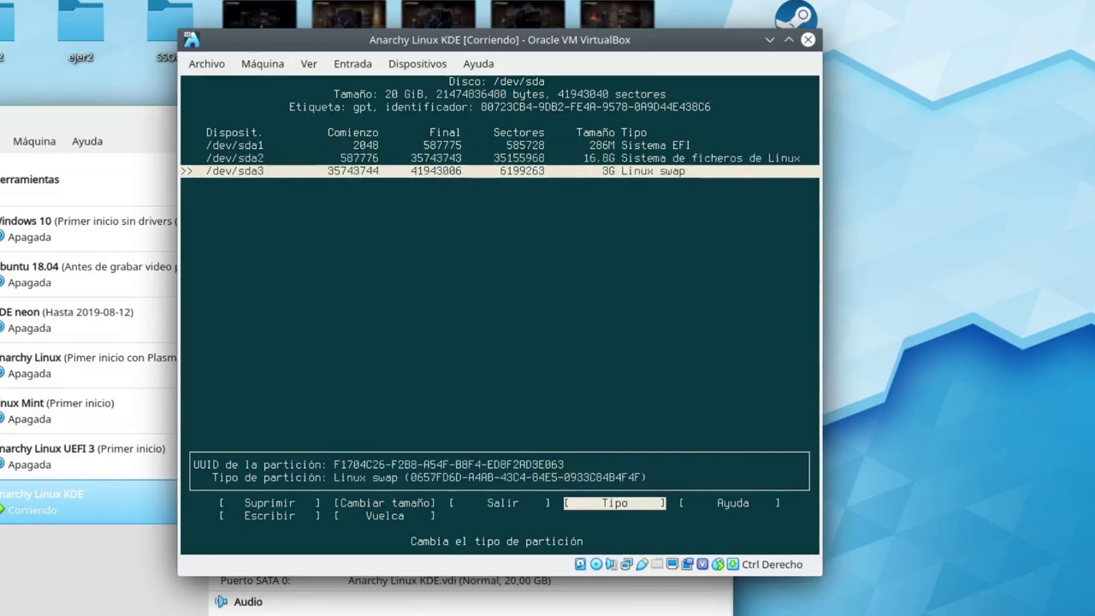
pyautogui.press('Right')
pyautogui.press('Right')
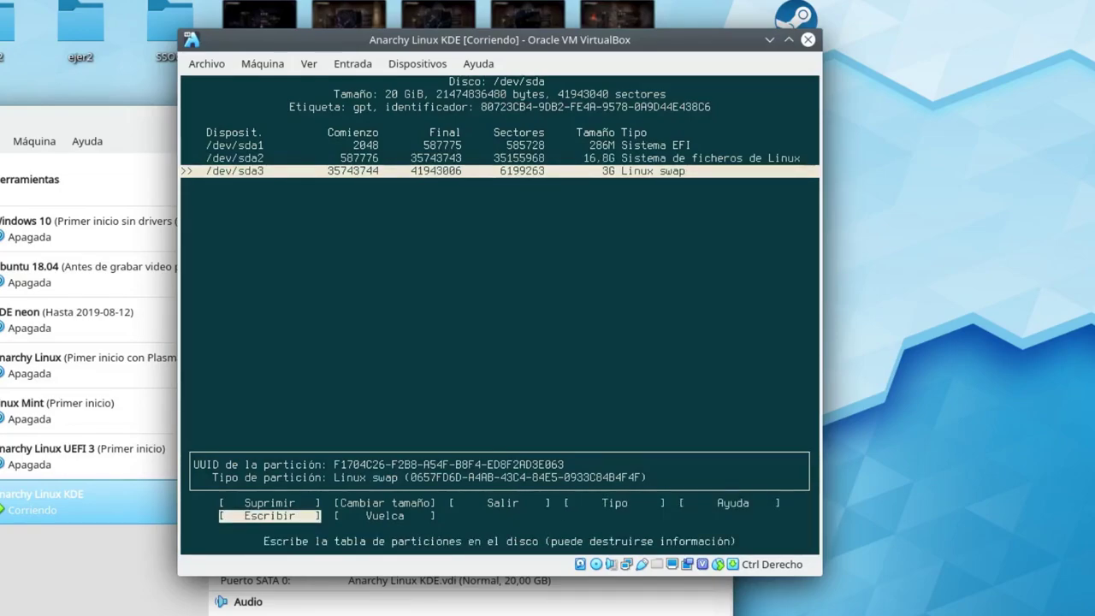
# Write the partition table to disk, confirming with 'si'.
pyautogui.press('Left')
pyautogui.press('Left')
pyautogui.press('Left')
pyautogui.press('Left')
pyautogui.press('Right')
pyautogui.press('Right')
pyautogui.press('Right')
pyautogui.press('Left')
pyautogui.press('Left')
pyautogui.press('Left')
pyautogui.press('Right')
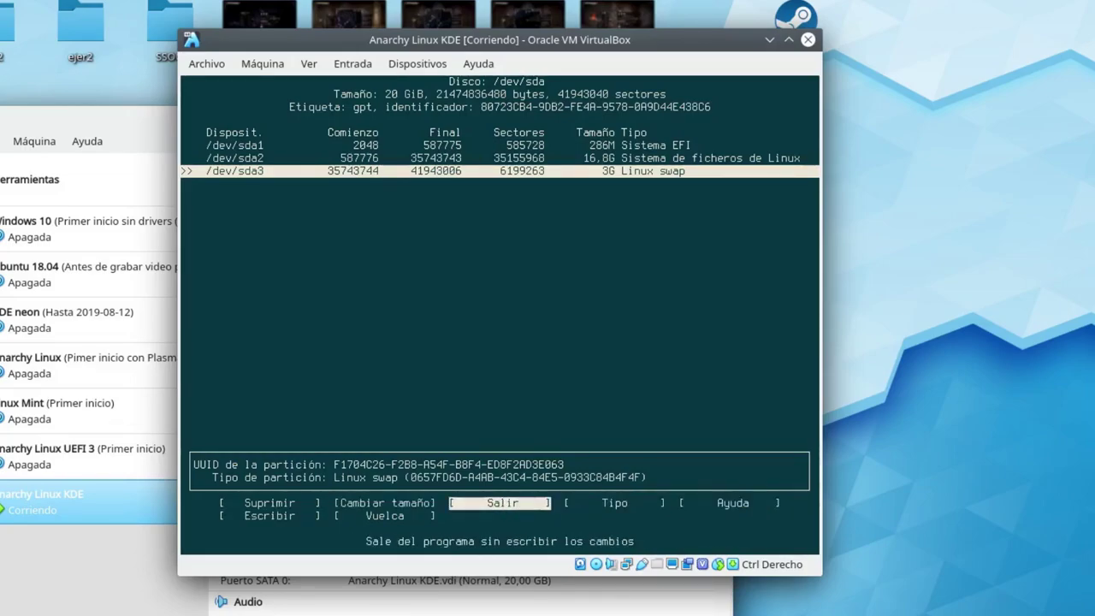
pyautogui.press('Right')
pyautogui.press('Right')
pyautogui.press('Right')
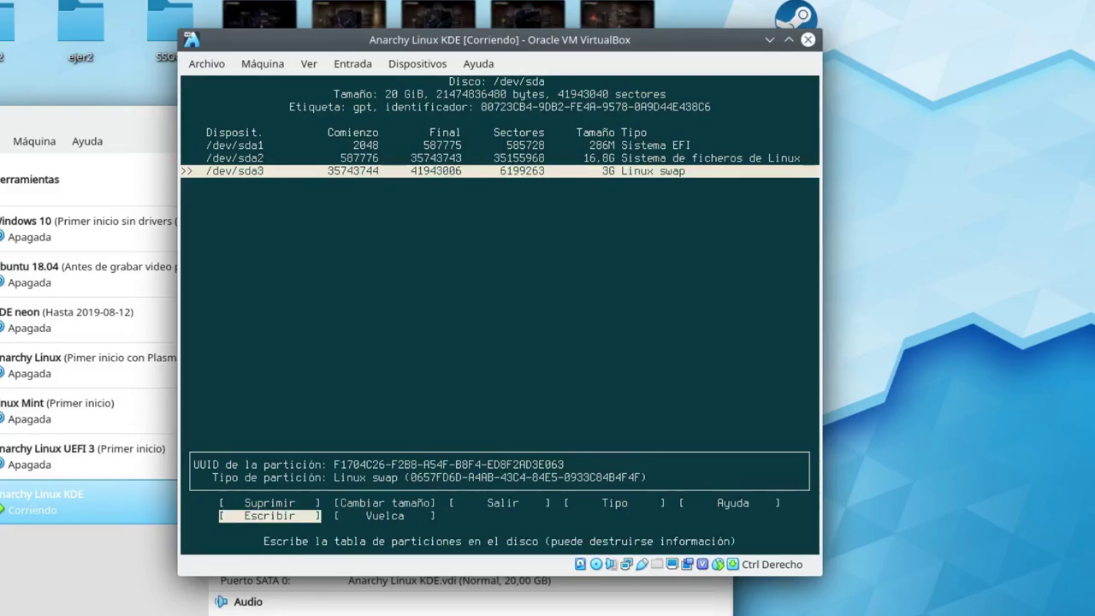
pyautogui.press('Return')
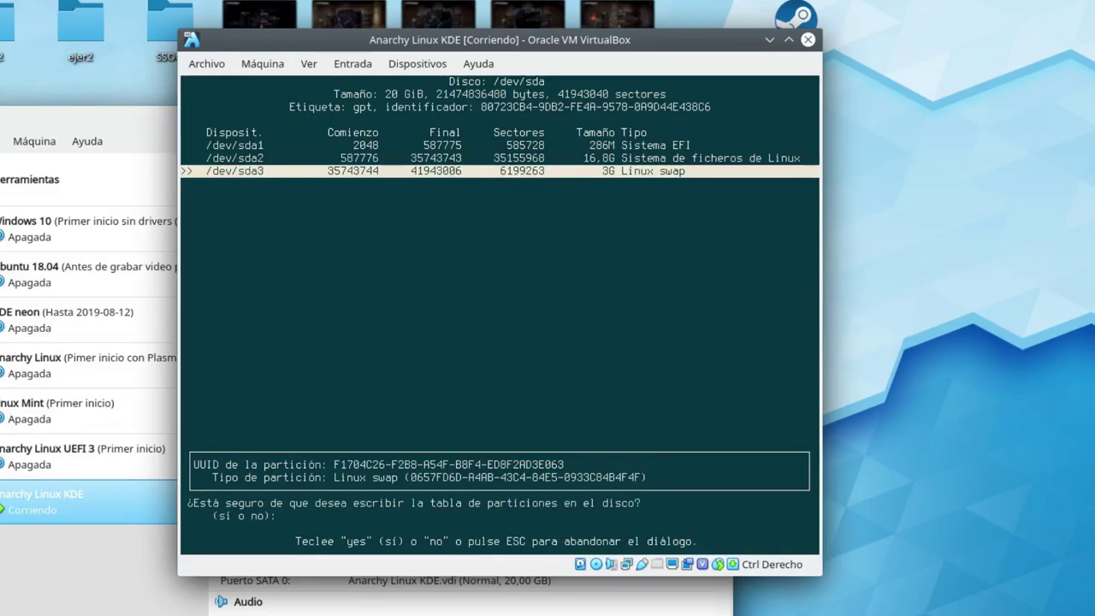
pyautogui.write('si')
pyautogui.press('Return')
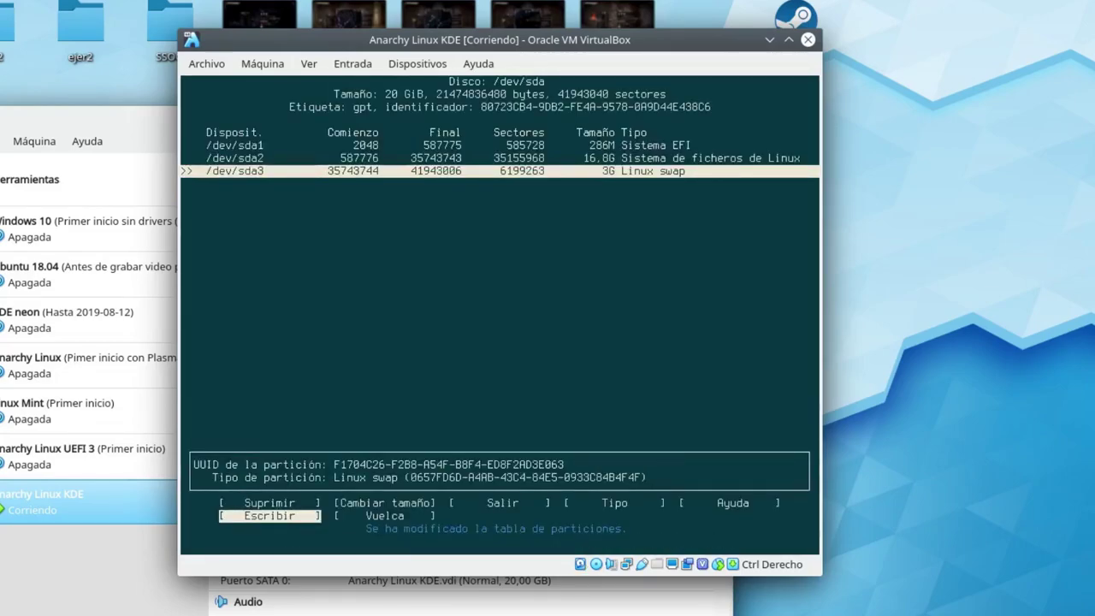
# Quit cfdisk to return to Anarchy's partition menu.
pyautogui.press('Left')
pyautogui.press('Left')
pyautogui.press('Left')
pyautogui.press('Left')
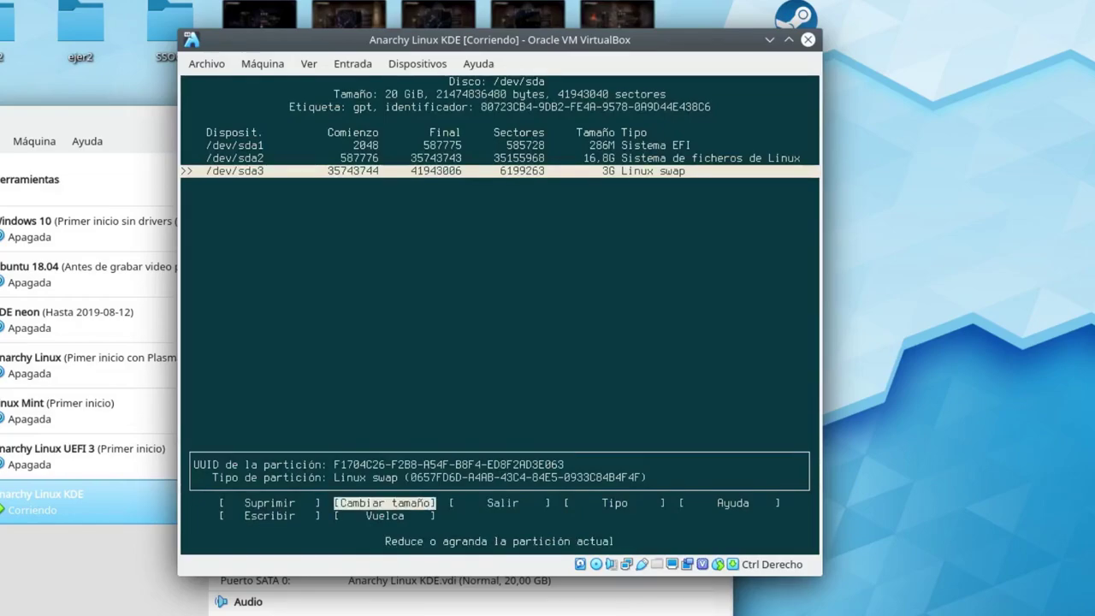
pyautogui.press('Right')
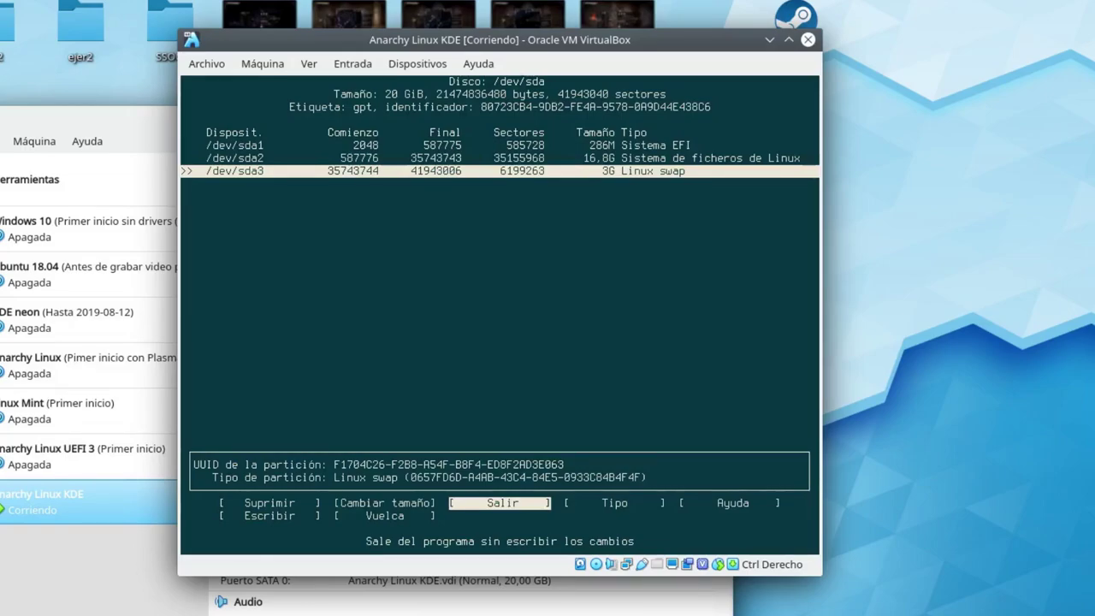
pyautogui.press('Return')
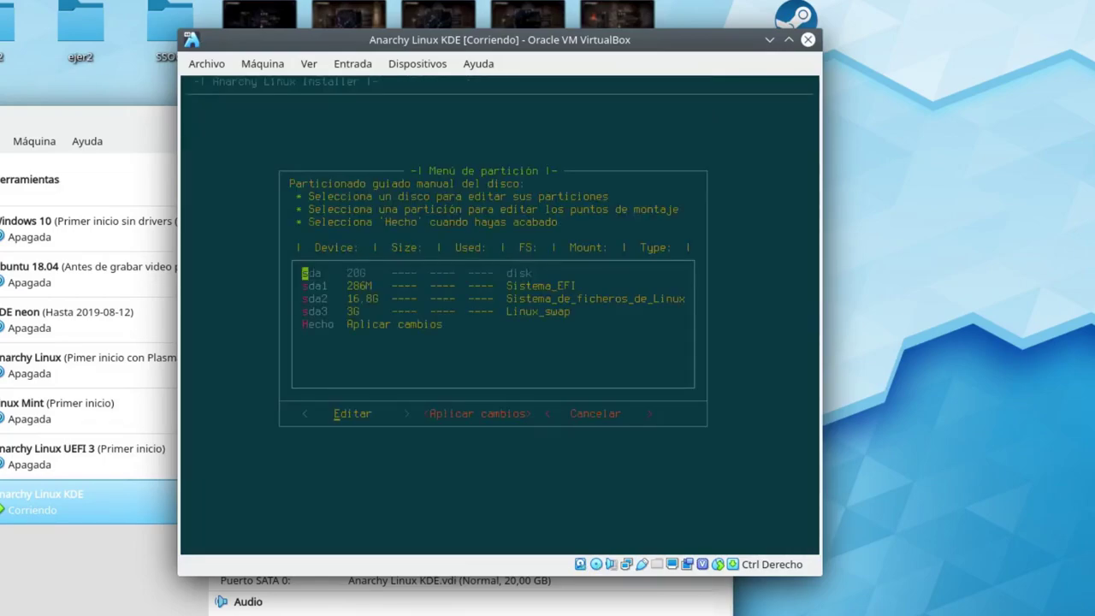
# Pick the 16.8G /dev/sda2 in Anarchy's partition list for editing.
pyautogui.press('Down')
pyautogui.press('Down')
pyautogui.press('Down')
pyautogui.press('Up')
pyautogui.press('Up')
pyautogui.press('Down')
pyautogui.press('Up')
pyautogui.press('Down')
pyautogui.press('Up')
pyautogui.press('Down')
pyautogui.press('Up')
pyautogui.press('Down')
pyautogui.press('Up')
pyautogui.press('Down')
pyautogui.press('Up')
pyautogui.press('Down')
pyautogui.press('Tab')
# Create the Root '/' mount point on /dev/sda2 with ext4 and apply the changes.
pyautogui.press('Return')
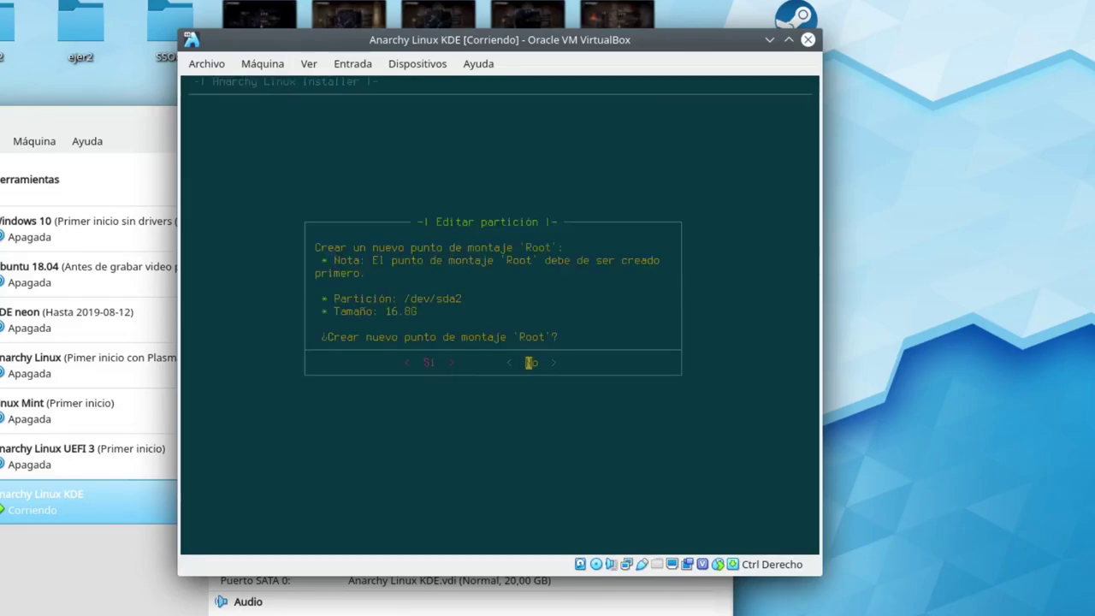
pyautogui.press('Left')
pyautogui.press('Return')
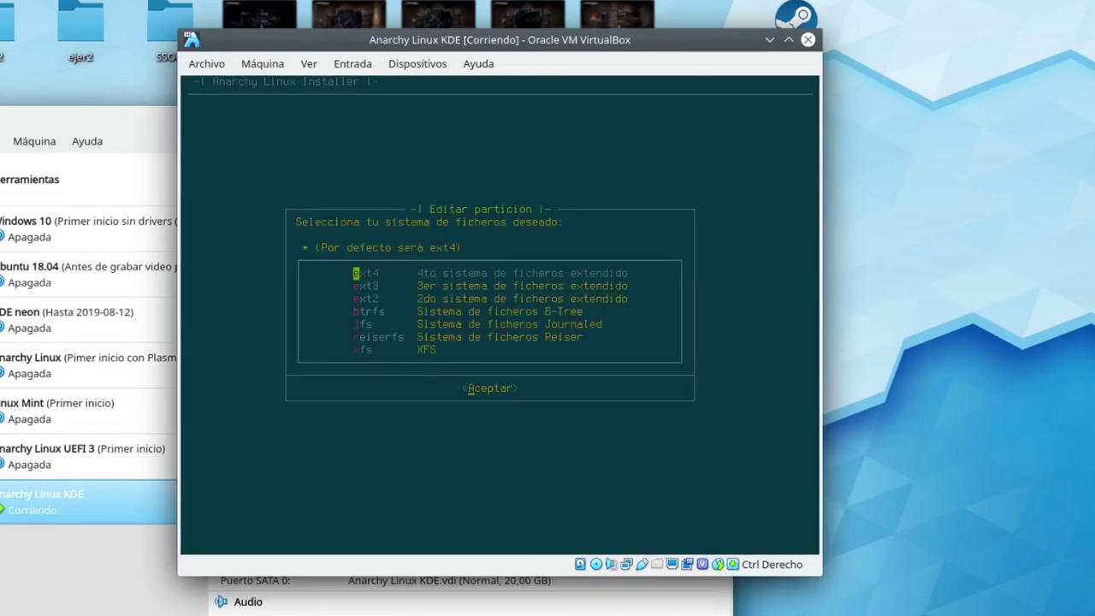
pyautogui.press('Down')
pyautogui.press('Down')
pyautogui.press('Down')
pyautogui.press('Down')
pyautogui.press('Down')
pyautogui.press('Down')
pyautogui.press('Up')
pyautogui.press('Down')
pyautogui.press('Up')
pyautogui.press('Up')
pyautogui.press('Up')
pyautogui.press('Up')
pyautogui.press('Up')
pyautogui.press('Up')
pyautogui.press('Tab')
pyautogui.press('Return')
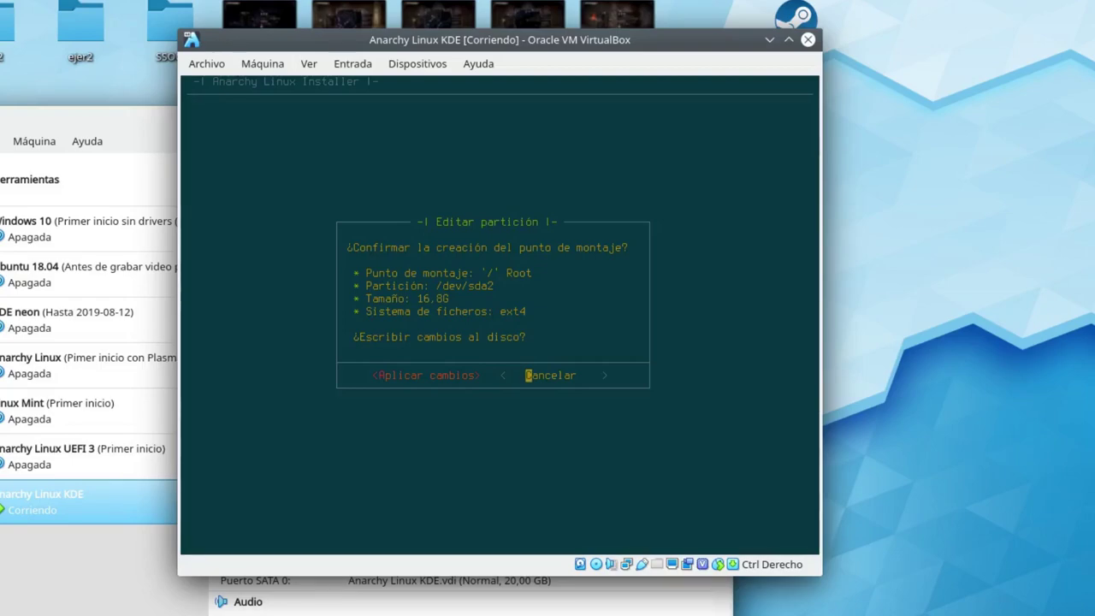
pyautogui.press('Left')
pyautogui.press('Return')
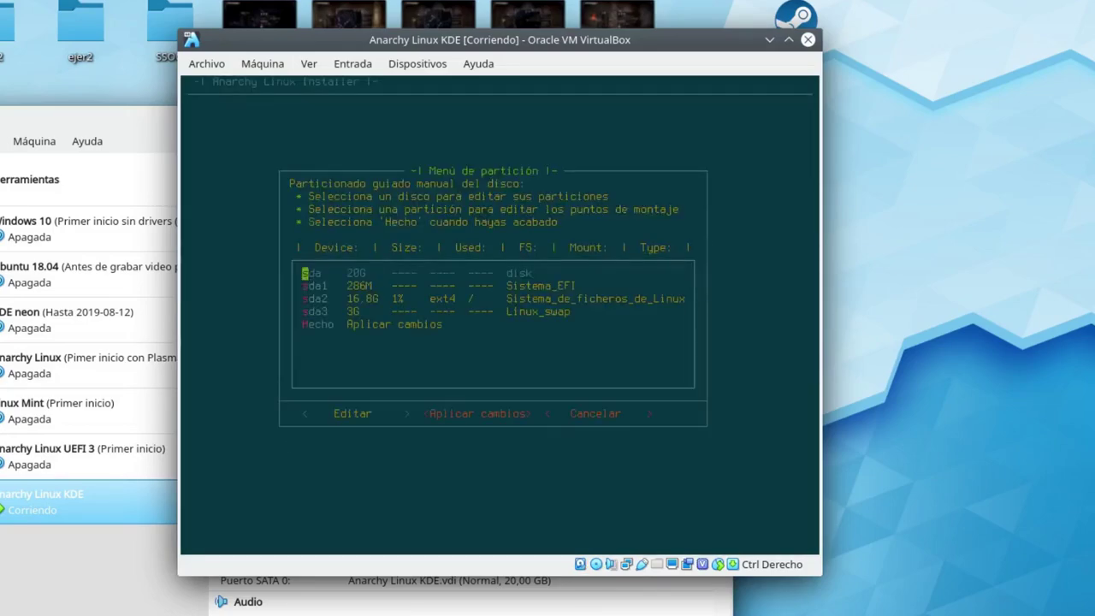
# Give /dev/sda1 the custom mount point /boot/efi.
pyautogui.press('Down')
pyautogui.press('Down')
pyautogui.press('Up')
pyautogui.press('Return')
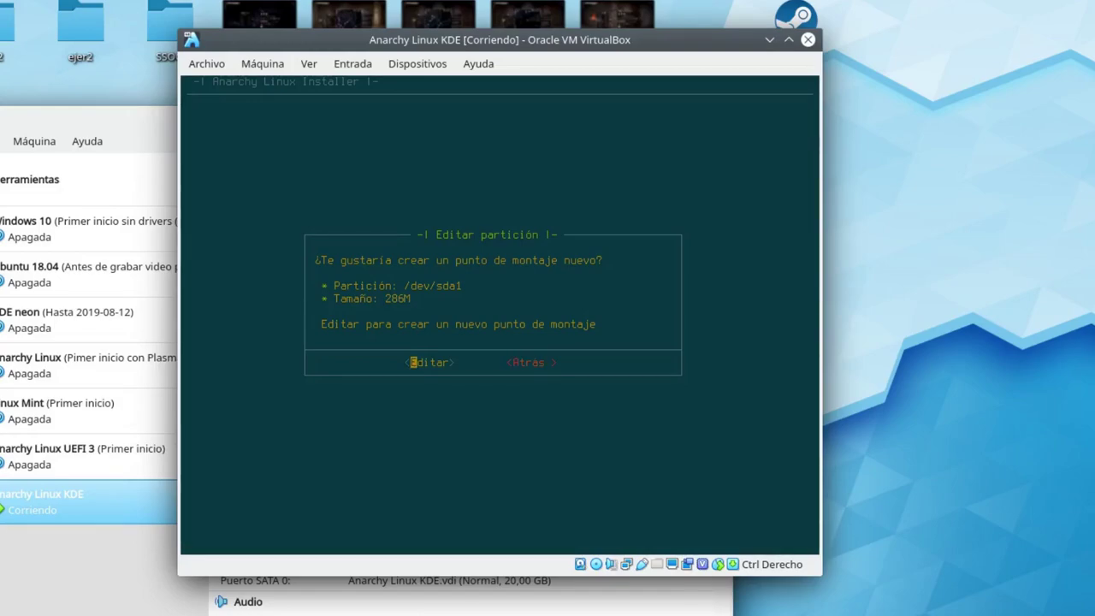
pyautogui.press('Return')
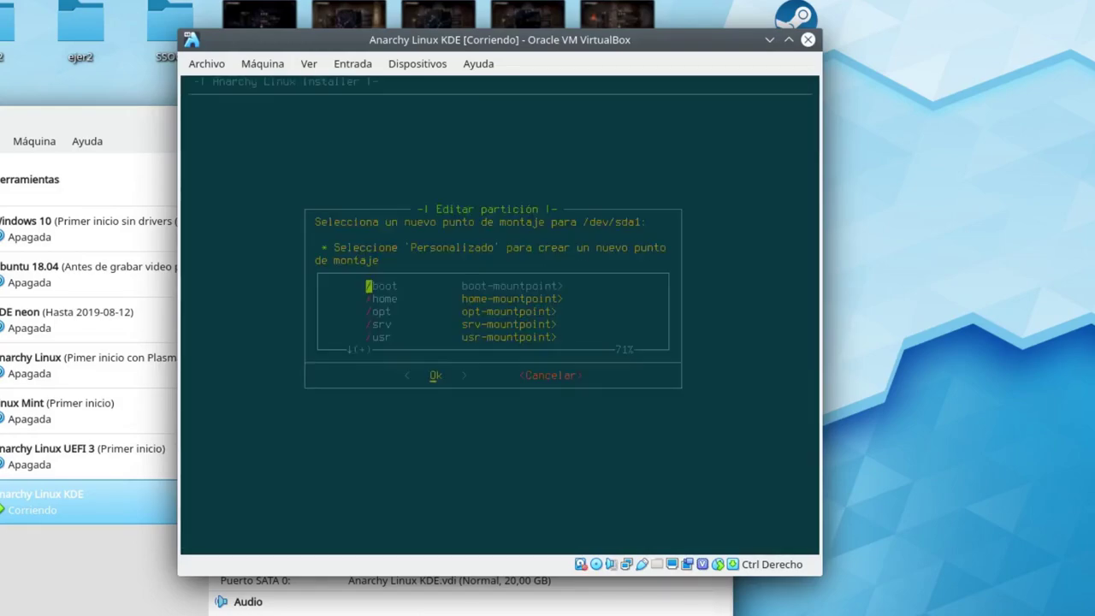
pyautogui.press('Down')
pyautogui.press('Down')
pyautogui.press('Down')
pyautogui.press('Down')
pyautogui.press('Down')
pyautogui.press('Down')
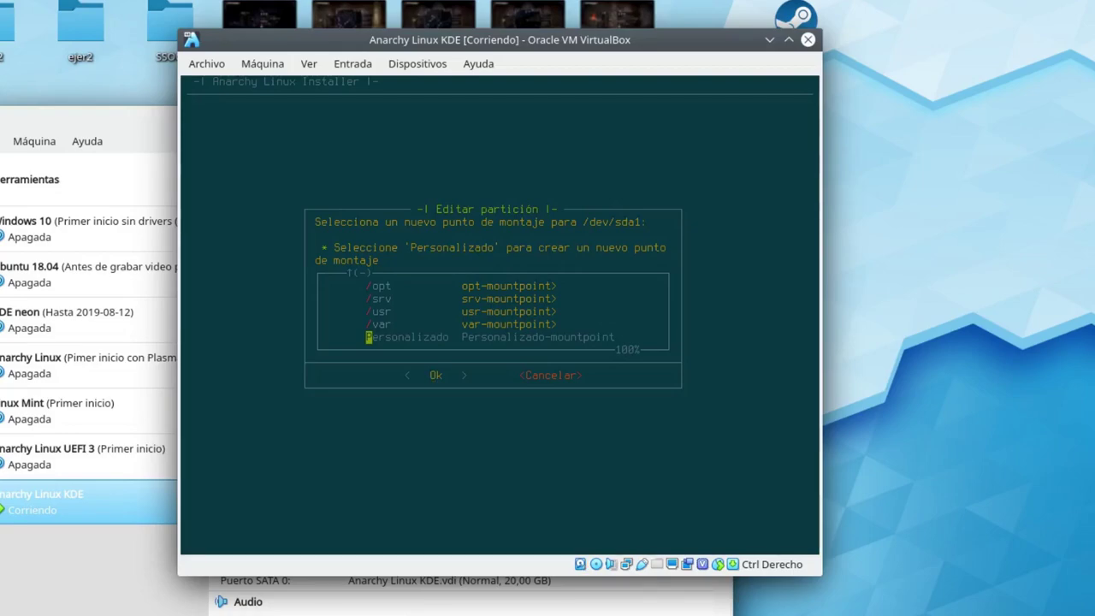
pyautogui.press('Return')
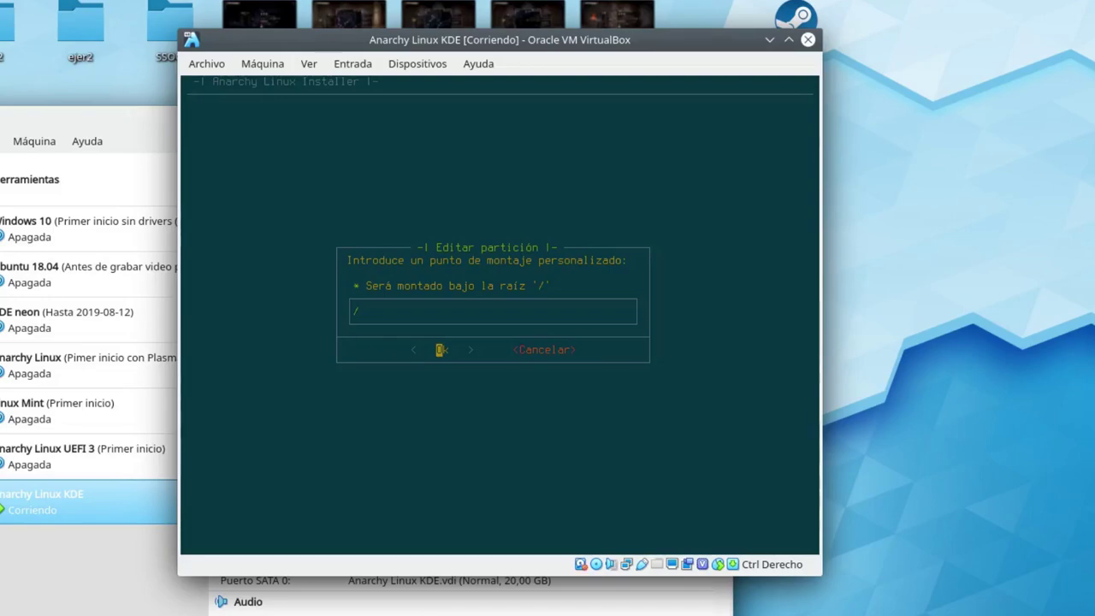
pyautogui.write('boot/efi')
pyautogui.press('Return')
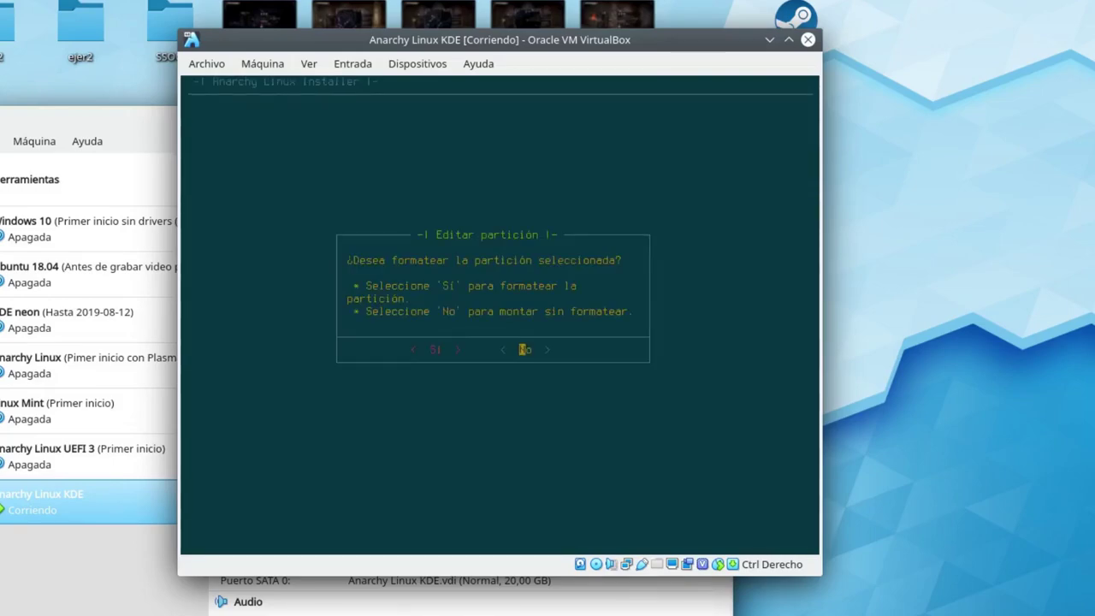
# Format /dev/sda1 as vfat and apply the /boot/efi changes.
pyautogui.press('Left')
pyautogui.press('Return')
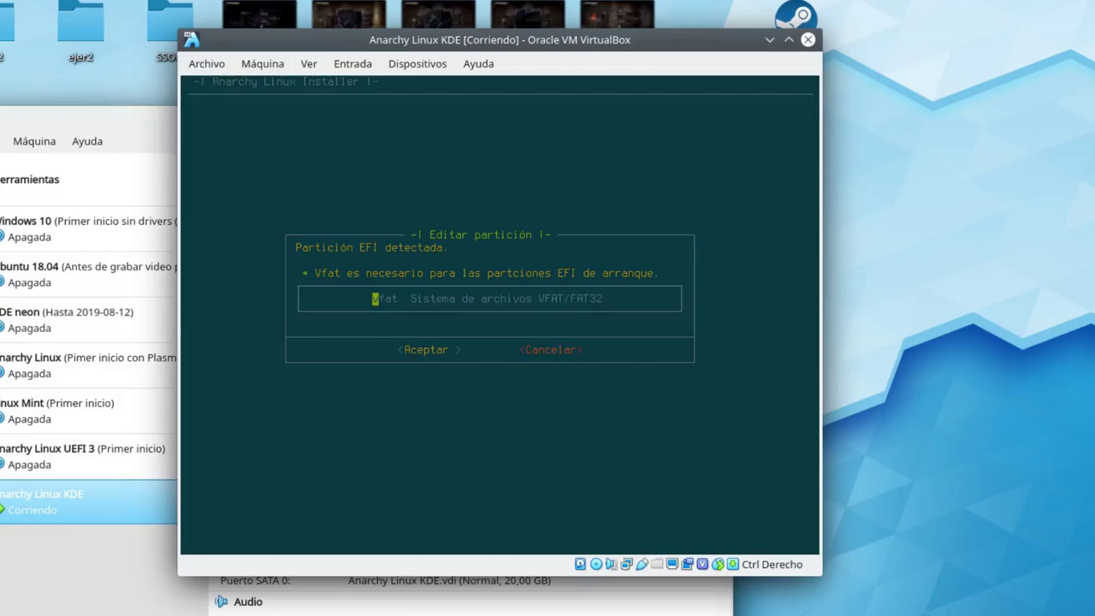
pyautogui.press('Return')
pyautogui.press('Left')
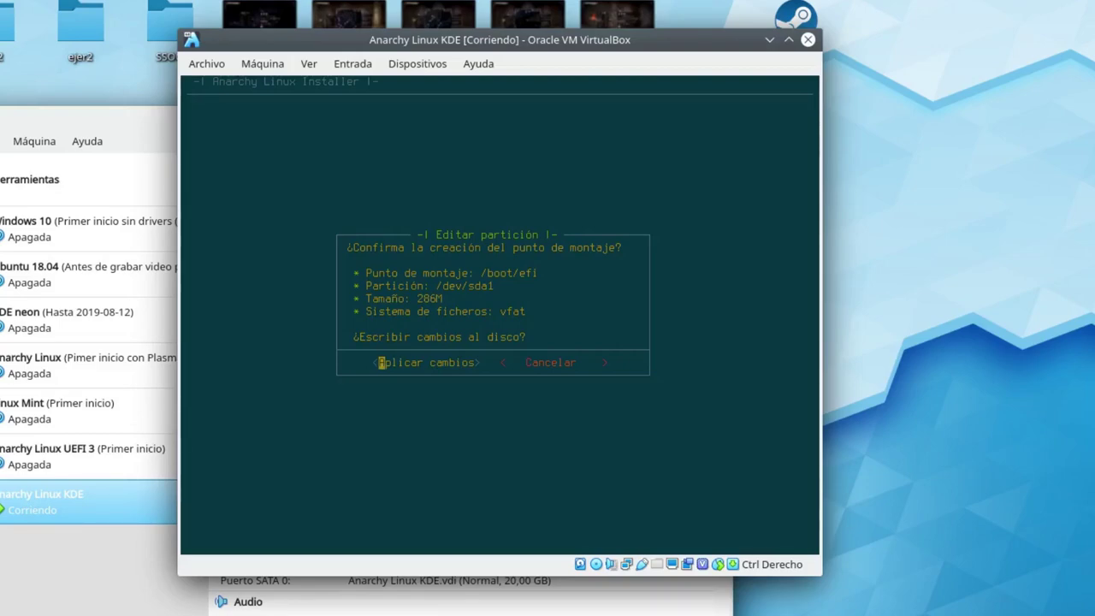
pyautogui.press('Return')
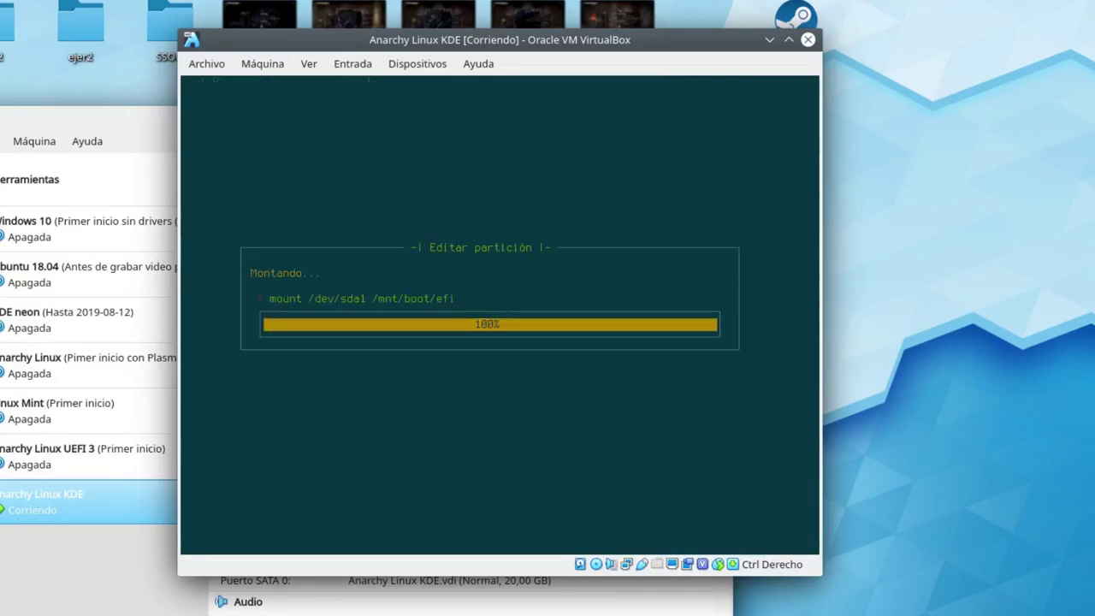
pyautogui.press('Down')
pyautogui.press('Down')
pyautogui.press('Down')
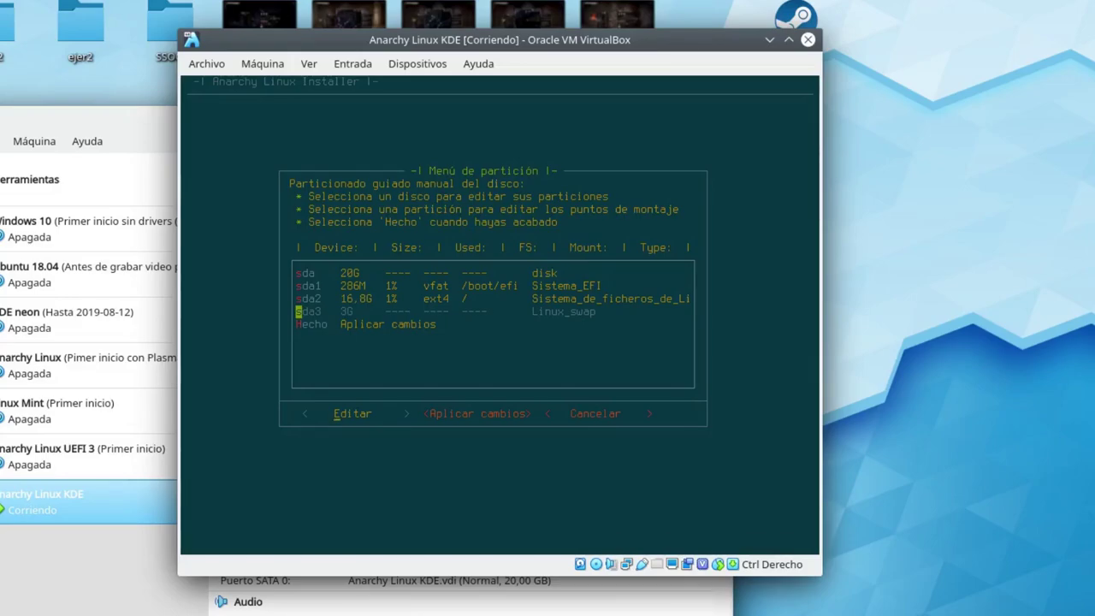
pyautogui.press('Return')
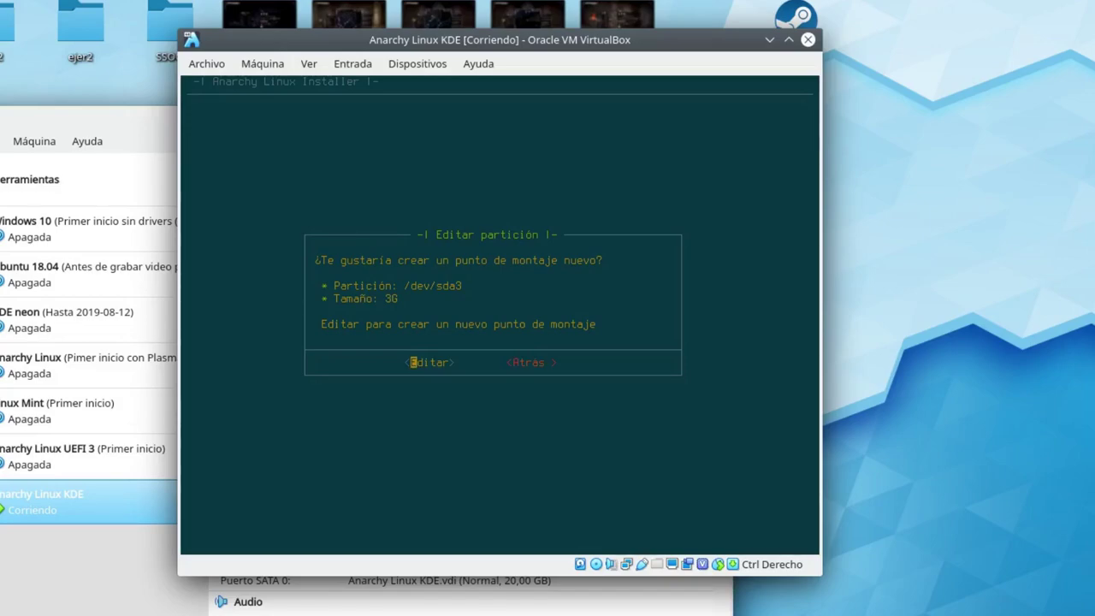
# Confirm formatting /dev/sda3 as swap space.
pyautogui.press('Return')
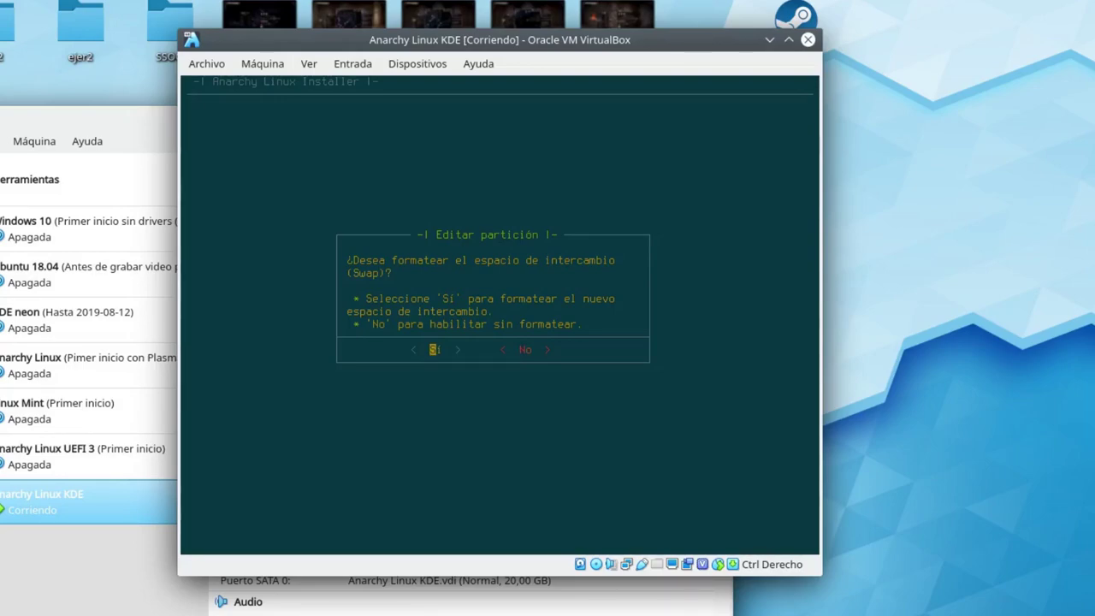
pyautogui.press('Return')
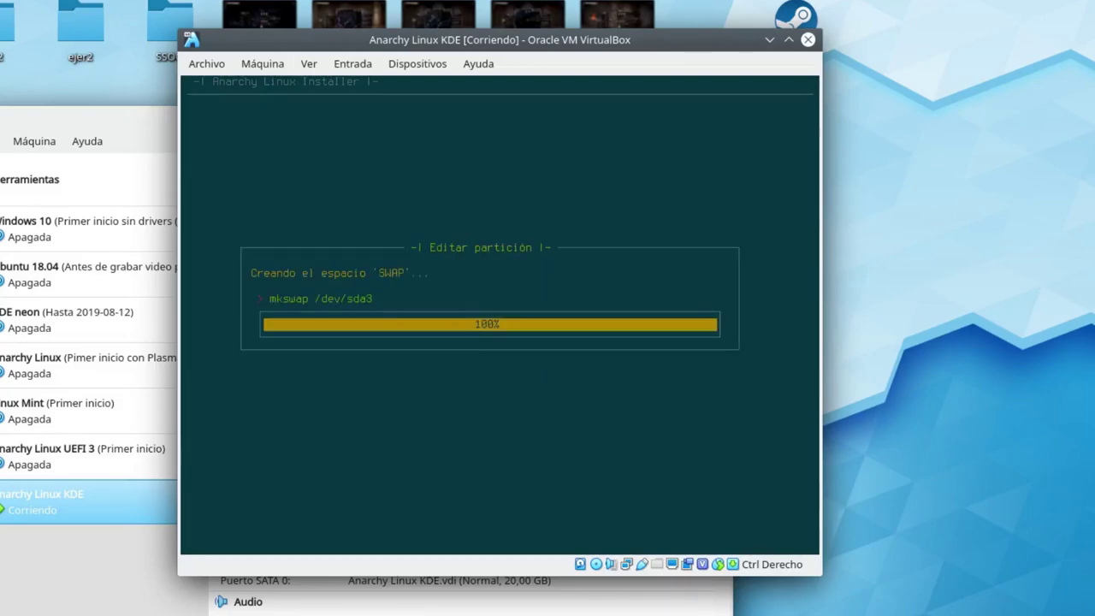
pyautogui.press('Down')
pyautogui.press('Down')
pyautogui.press('Down')
pyautogui.press('Down')
pyautogui.press('Up')
pyautogui.press('Up')
pyautogui.press('Up')
pyautogui.press('Down')
pyautogui.press('Up')
pyautogui.press('Down')
pyautogui.press('Down')
pyautogui.press('Down')
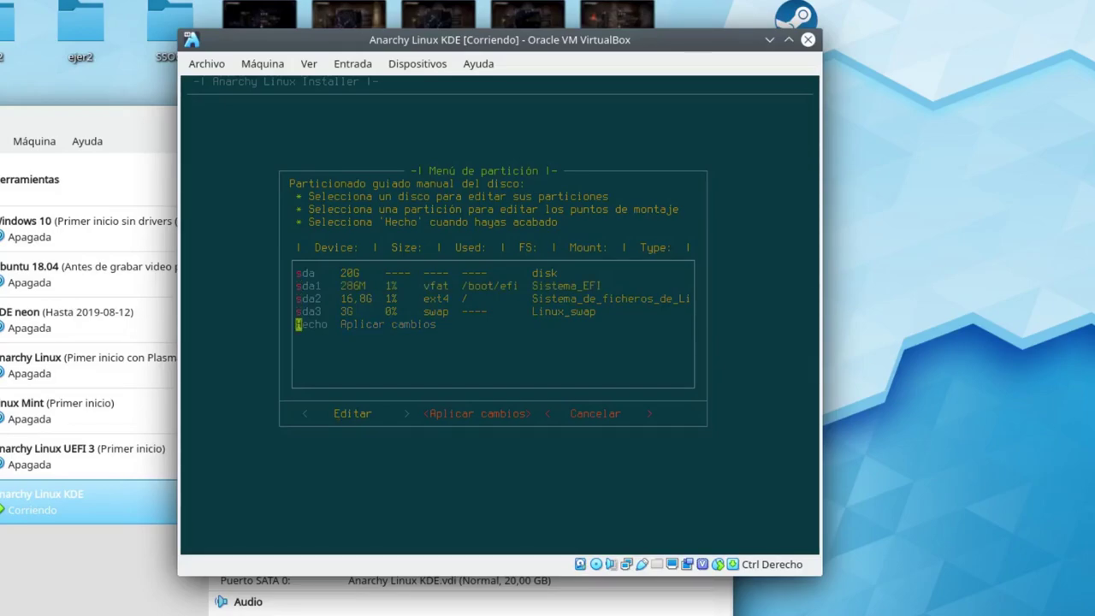
# Finish the partition layout at Hecho and choose Aplicar cambios to review the changes.
pyautogui.press('Up')
pyautogui.press('Up')
pyautogui.press('Down')
pyautogui.press('Down')
pyautogui.press('Right')
pyautogui.press('Left')
pyautogui.press('Right')
pyautogui.press('Return')
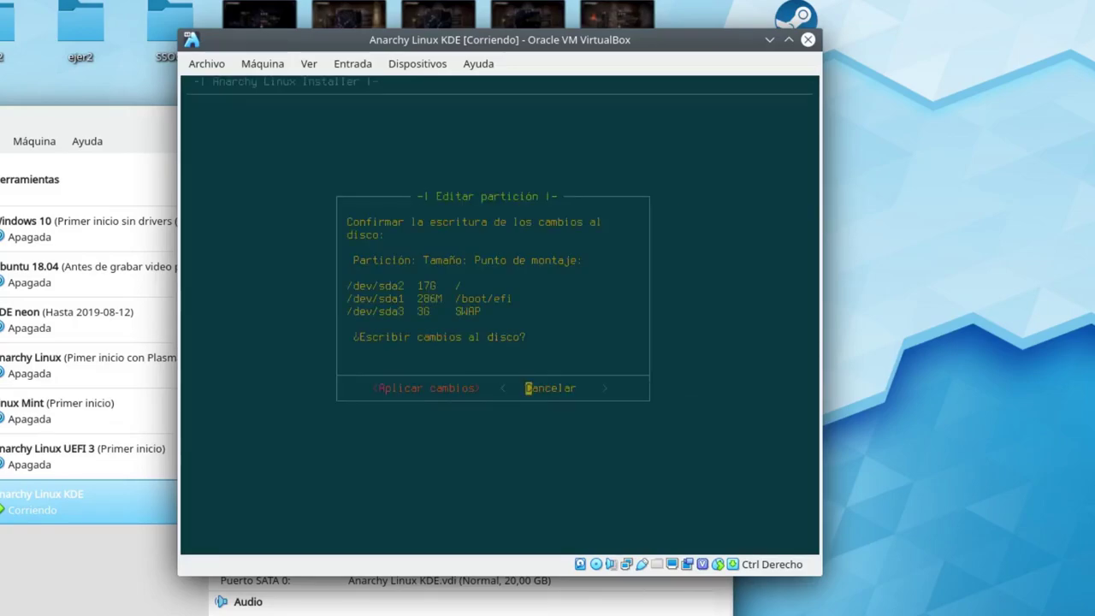
# Confirm writing the partitions to disk and answer Sí to enable EFI boot.
pyautogui.press('Left')
pyautogui.press('Return')
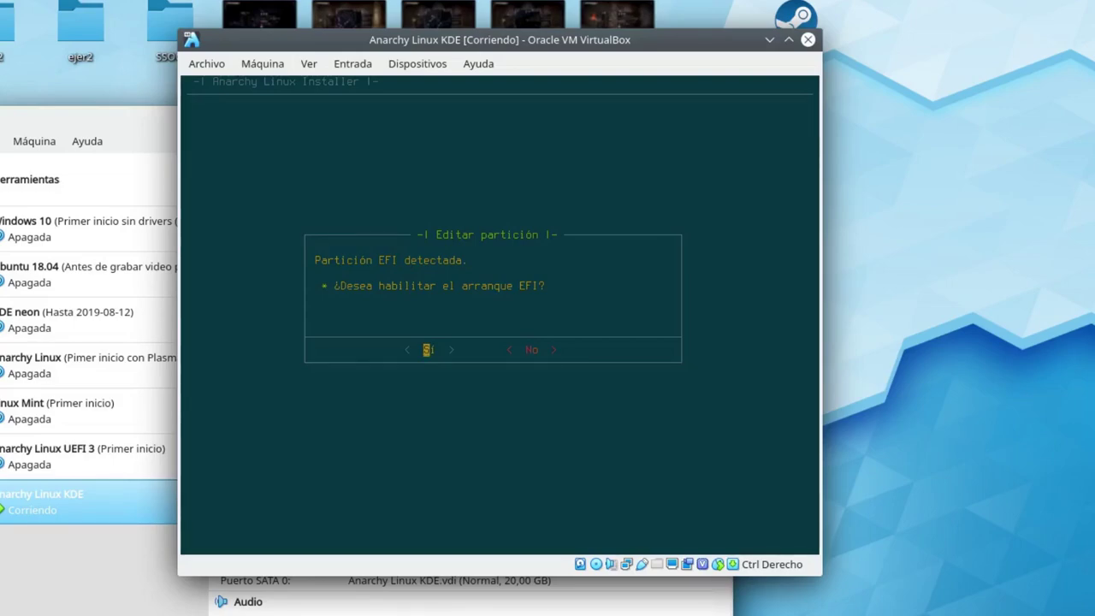
pyautogui.press('Return')
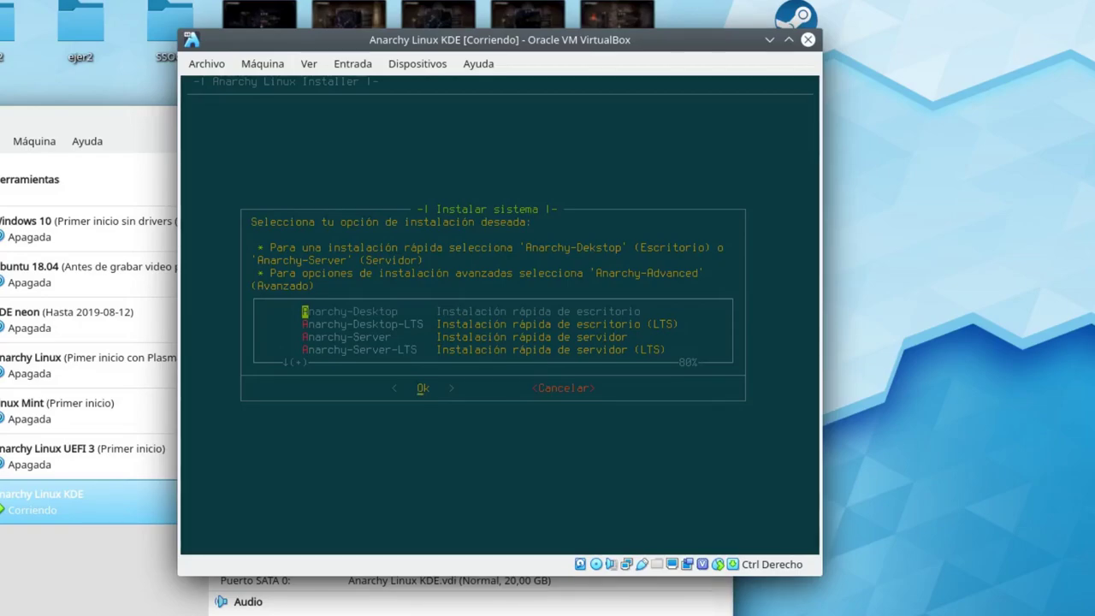
# Select Anarchy-Advanced as the installation type and confirm with Ok.
pyautogui.press('Down')
pyautogui.press('Down')
pyautogui.press('Down')
pyautogui.press('Down')
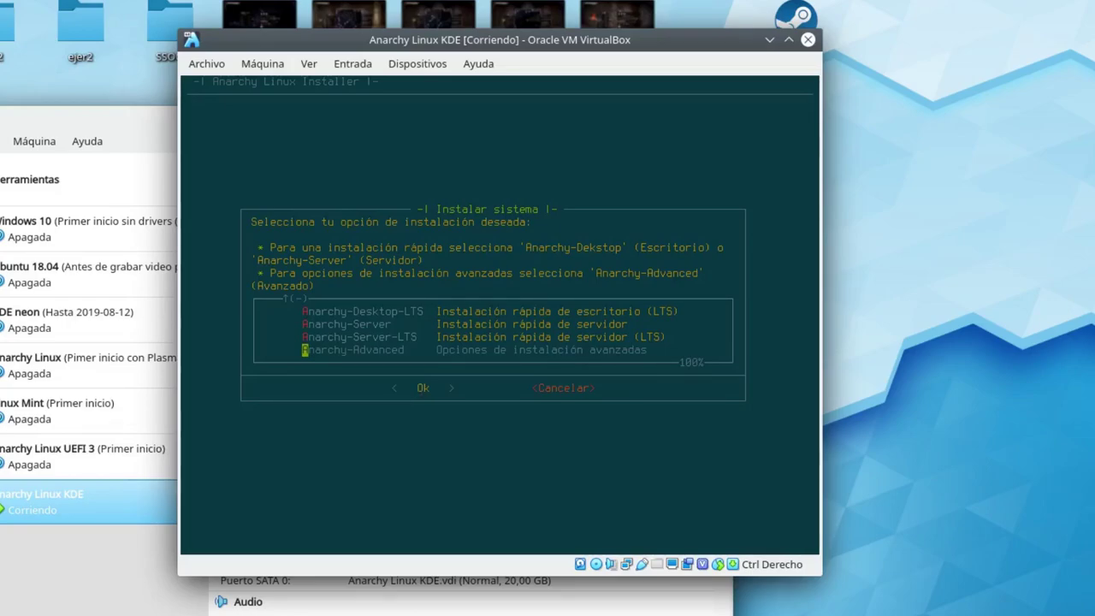
pyautogui.press('Tab')
pyautogui.press('Return')
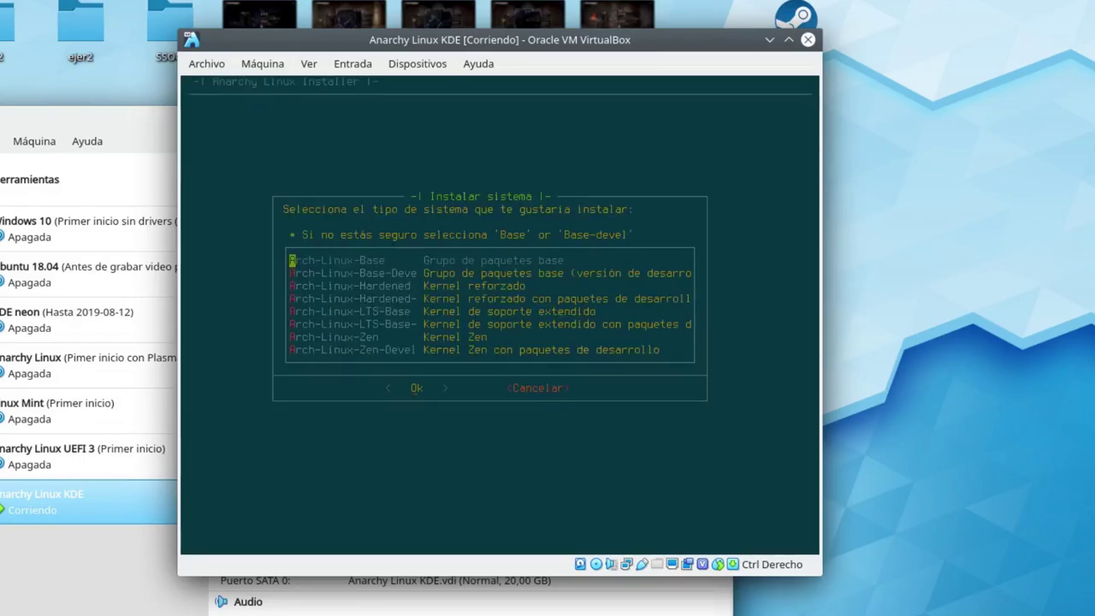
# Accept Arch-Linux-Base as system type, bash shell, GRUB bootloader and NetworkManager networking.
pyautogui.press('Tab')
pyautogui.press('Return')
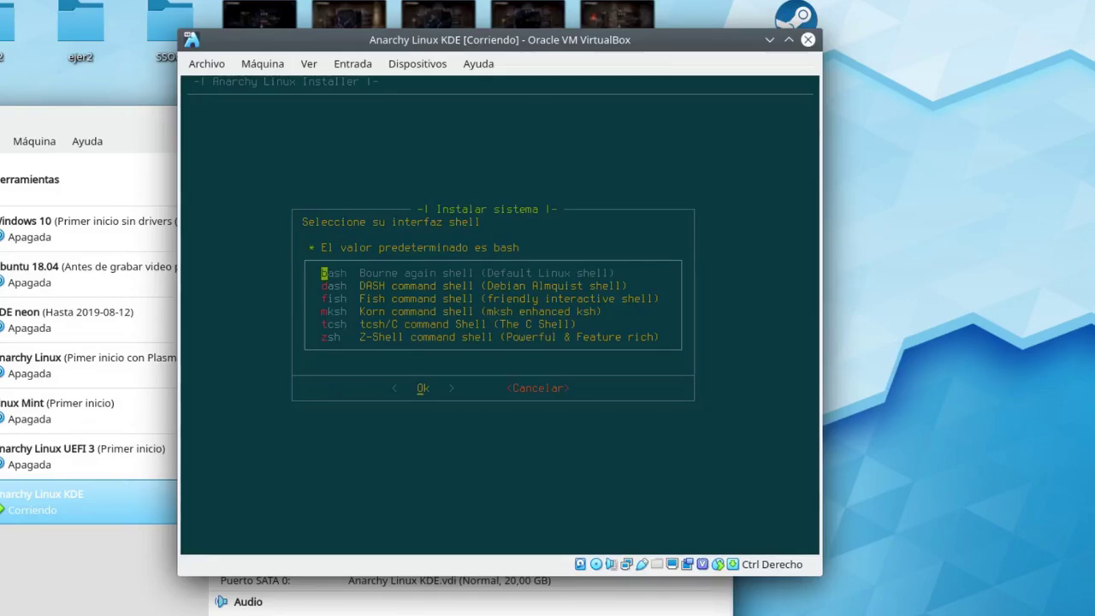
pyautogui.press('Return')
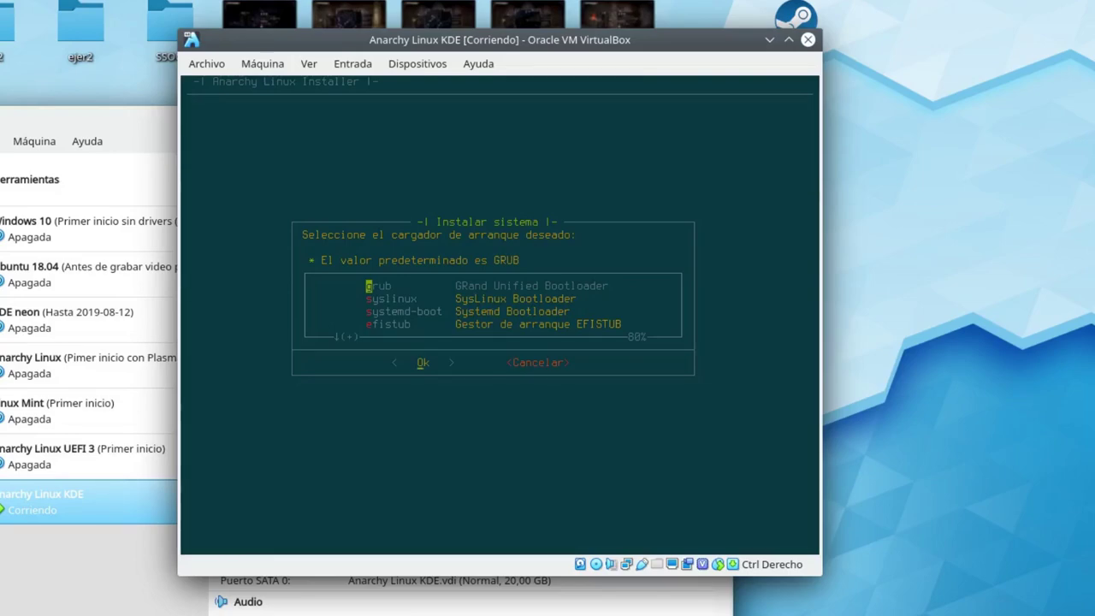
pyautogui.press('Return')
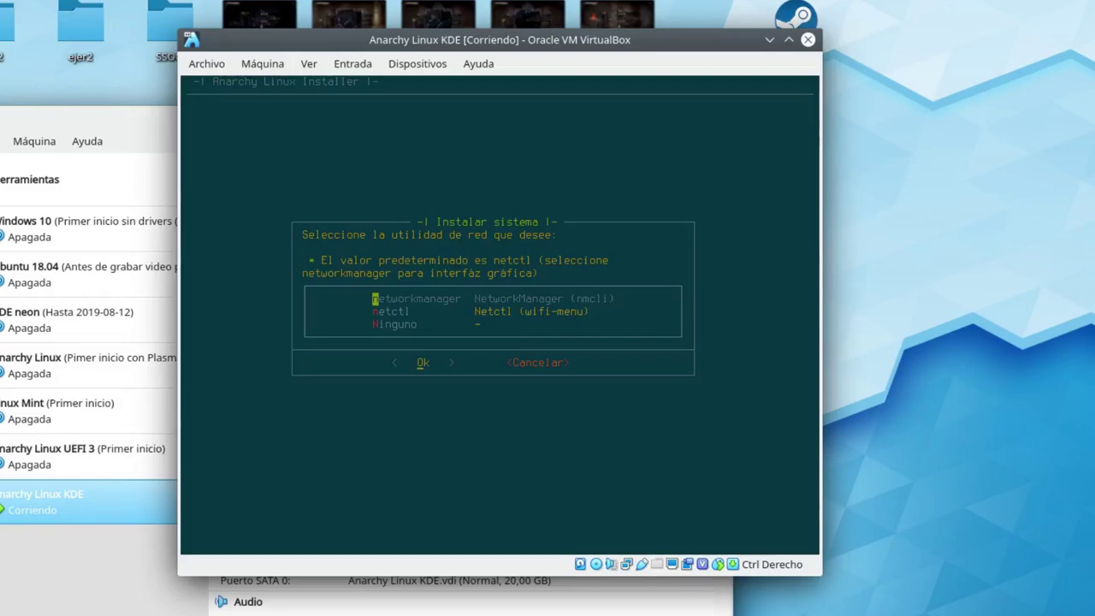
pyautogui.press('Return')
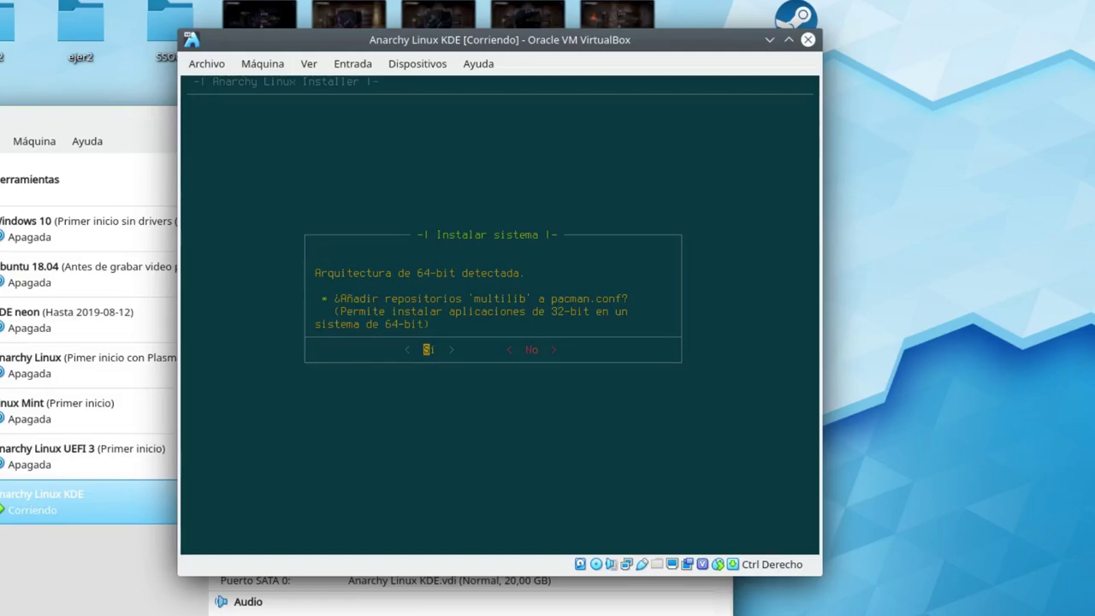
# Answer Sí to add the multilib repositories to pacman.conf.
pyautogui.press('Return')
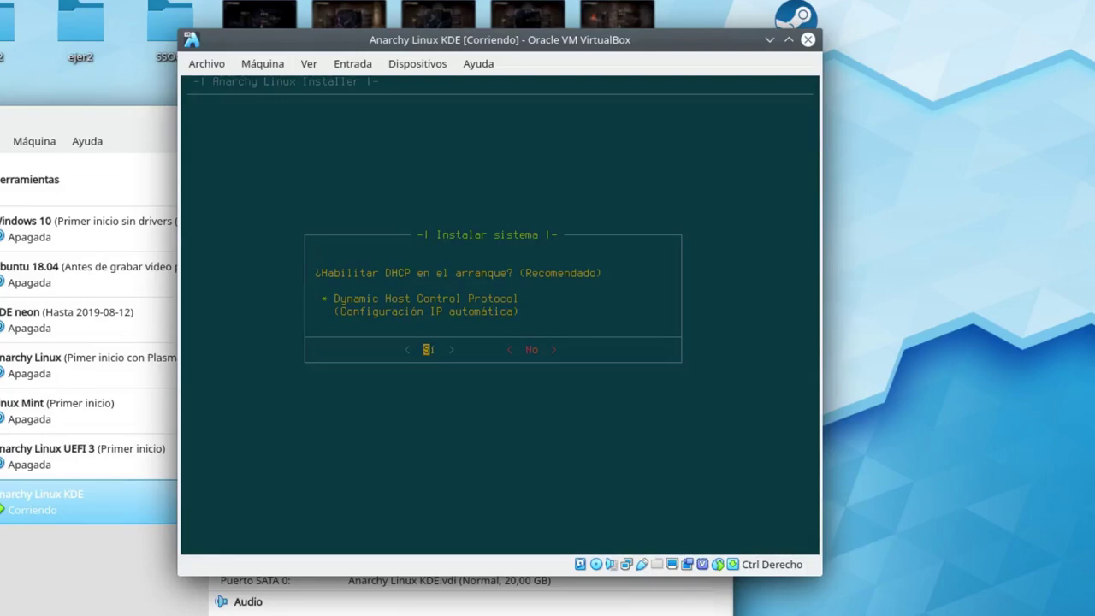
# Answer Sí to DHCP at boot and wireless utilities, and No to PPPoE DSL support.
pyautogui.press('Return')
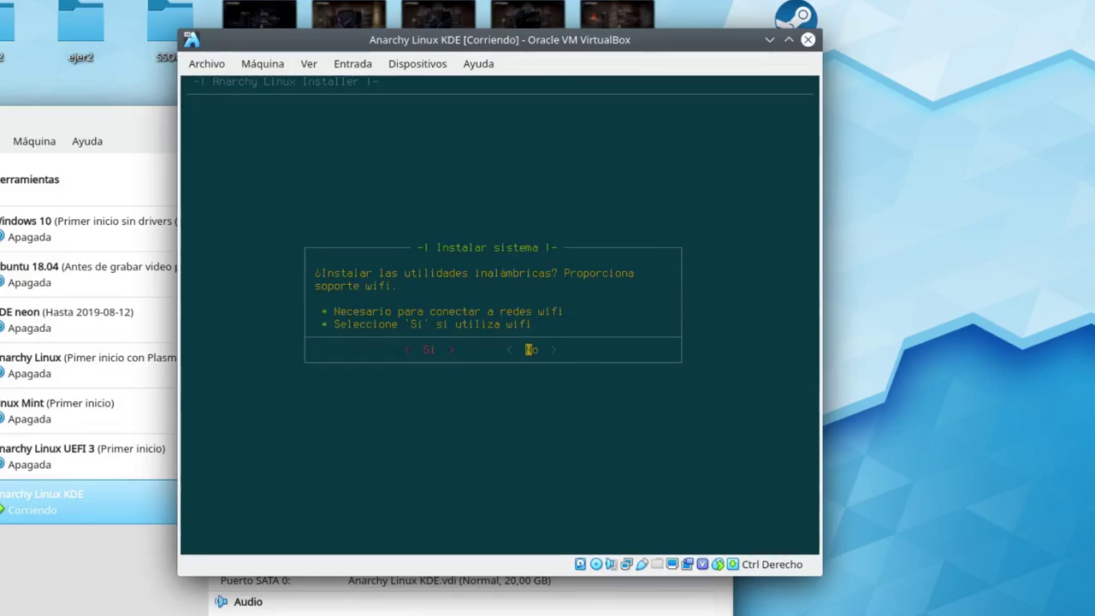
pyautogui.press('Left')
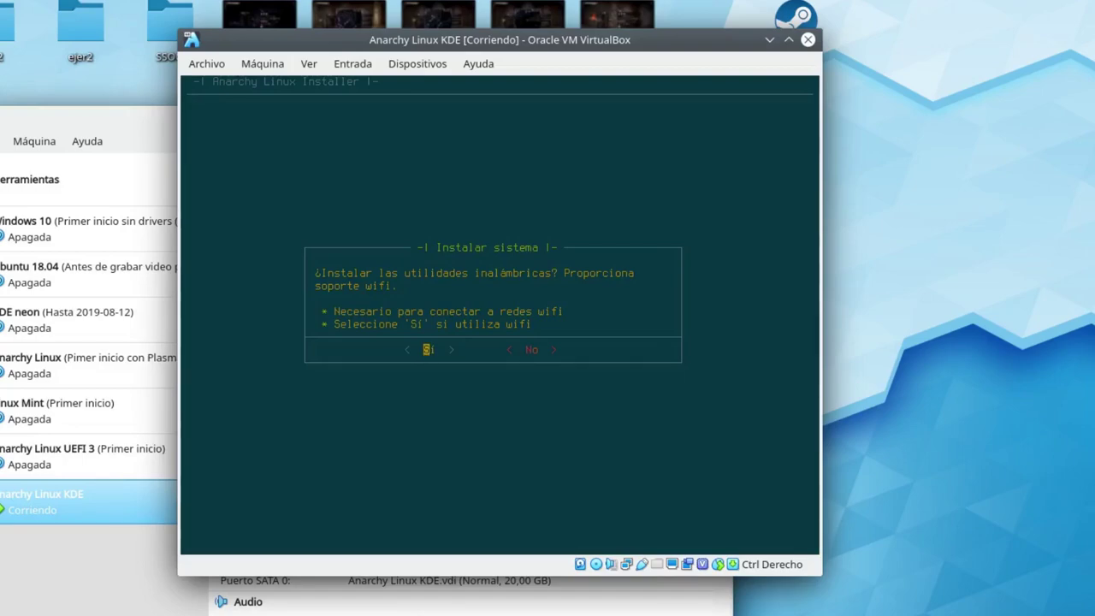
pyautogui.press('Right')
pyautogui.press('Left')
pyautogui.press('Right')
pyautogui.press('Left')
pyautogui.press('Right')
pyautogui.press('Left')
pyautogui.press('Right')
pyautogui.press('Left')
pyautogui.press('Right')
pyautogui.press('Left')
pyautogui.press('Return')
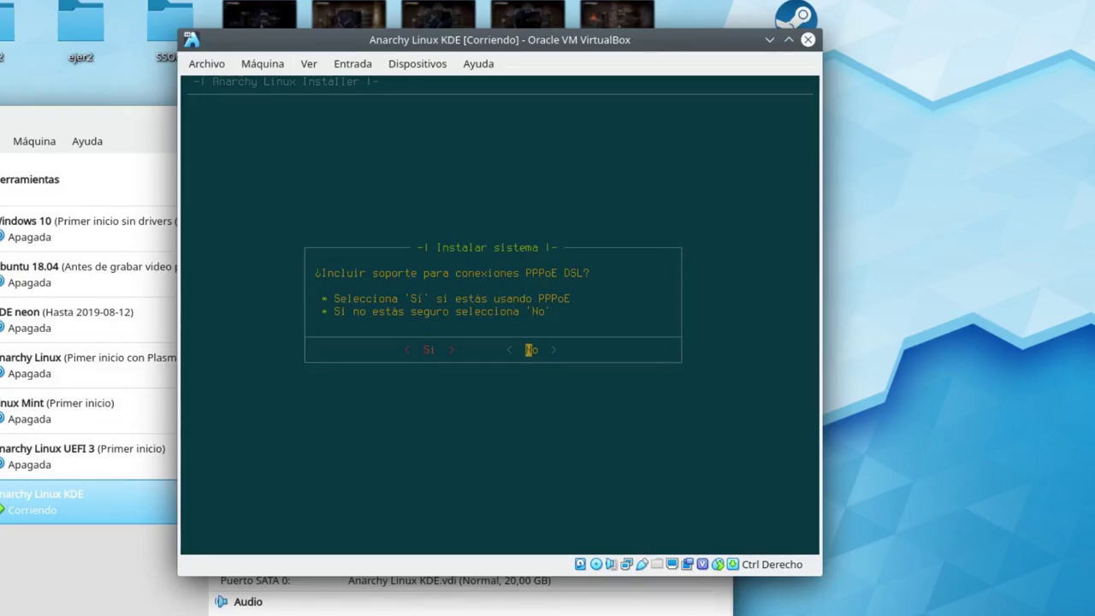
pyautogui.press('Return')
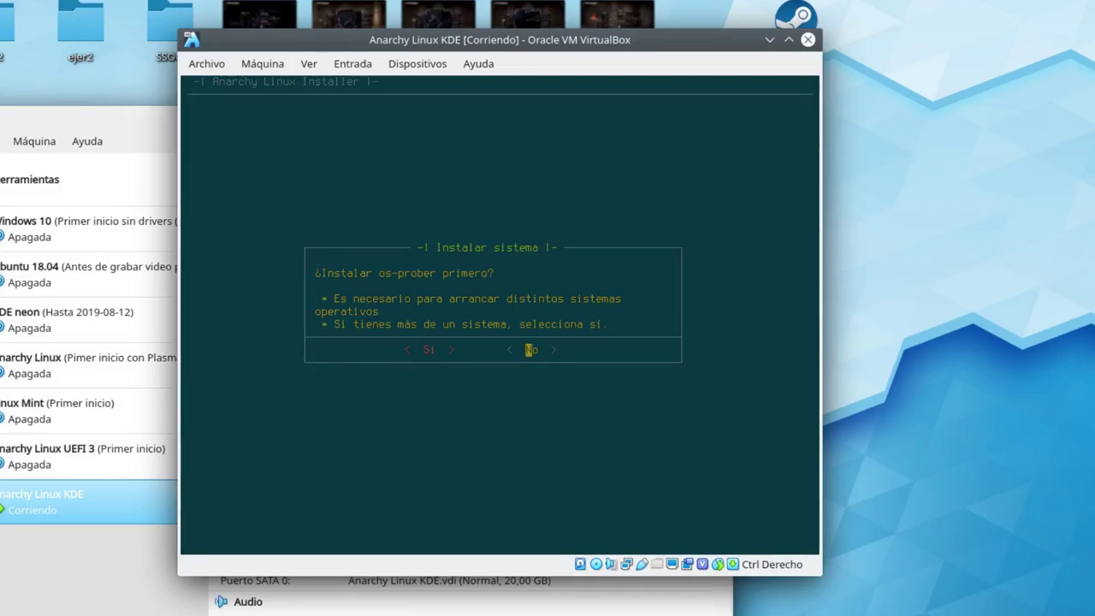
# Decline os-prober, accept installing a window manager, and highlight 'Más entornos de escritorio'.
pyautogui.press('Return')
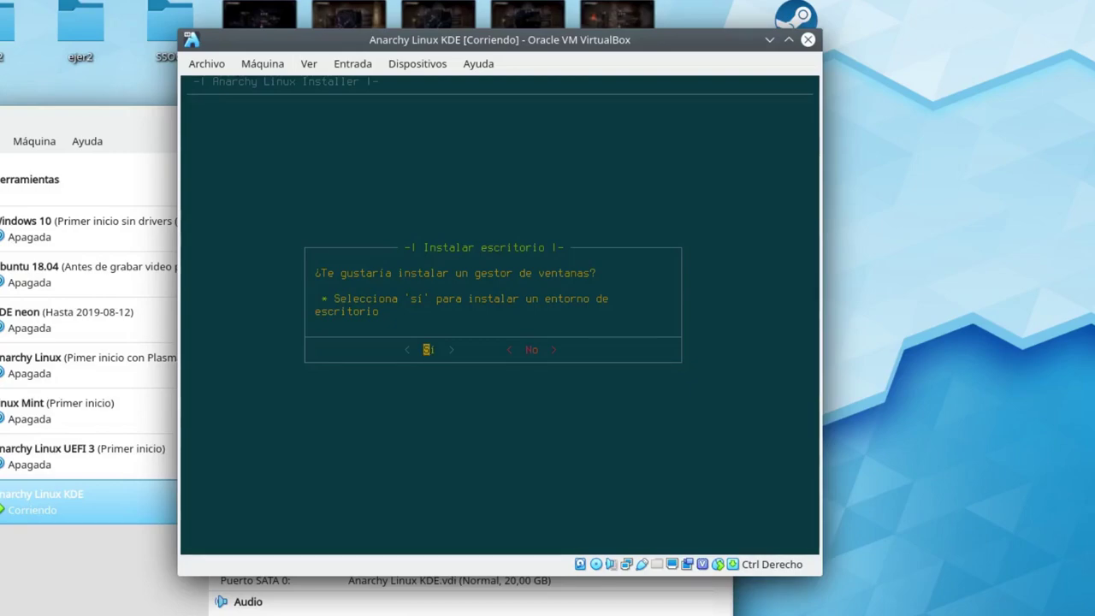
pyautogui.press('Return')
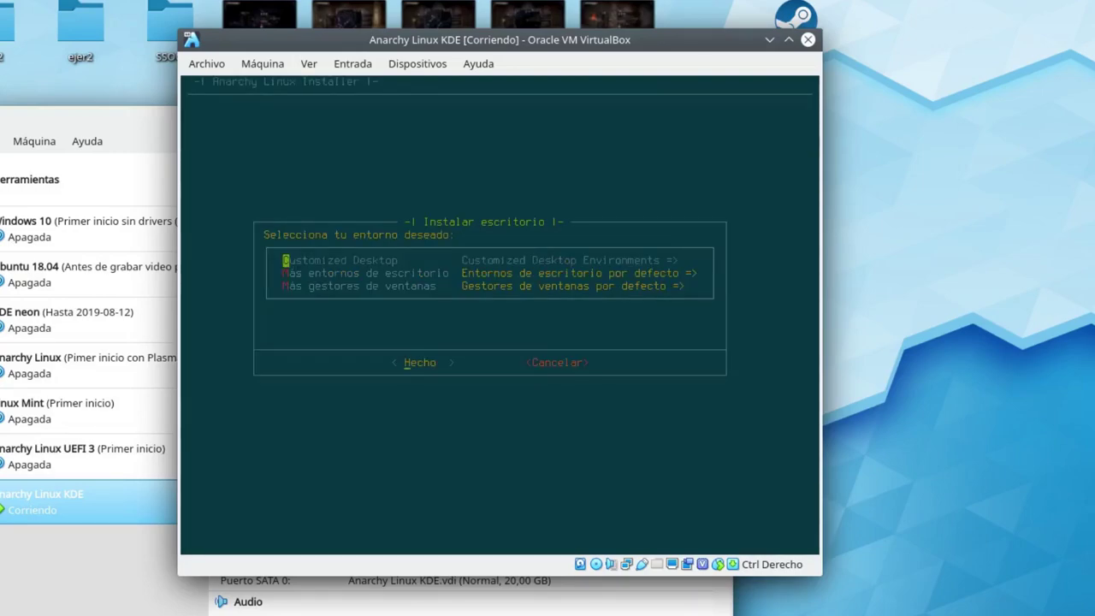
pyautogui.press('Down')
pyautogui.press('Down')
pyautogui.press('Up')
pyautogui.press('Up')
pyautogui.press('Down')
pyautogui.press('Up')
pyautogui.press('Down')
# Check KDE plasma in the 'Más entornos de escritorio' checklist.
pyautogui.press('Return')
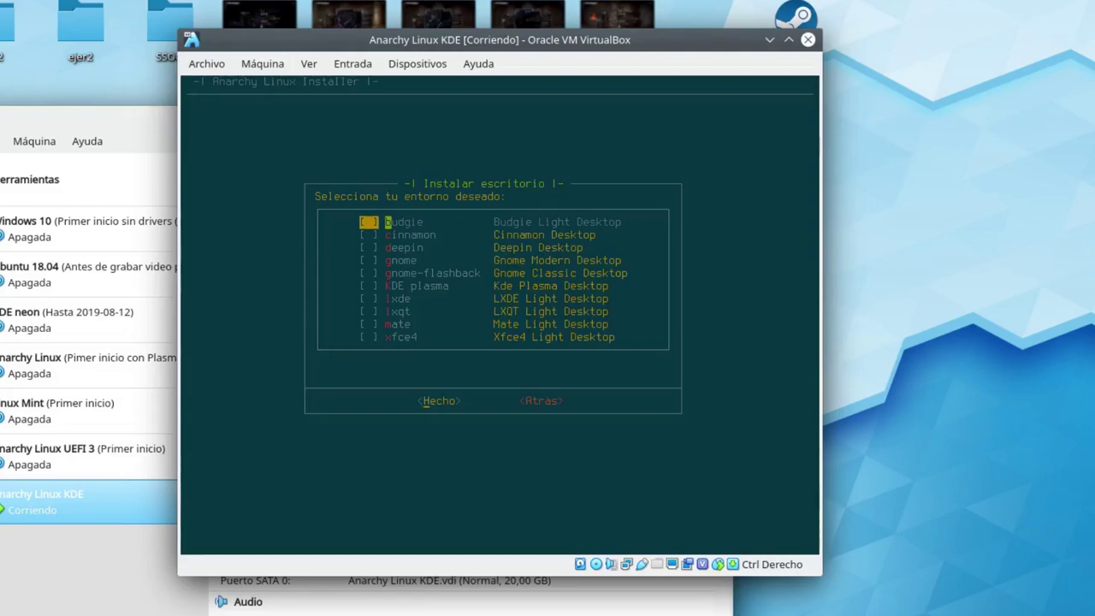
pyautogui.press('Down')
pyautogui.press('Down')
pyautogui.press('Down')
pyautogui.press('Down')
pyautogui.press('Down')
pyautogui.press('Down')
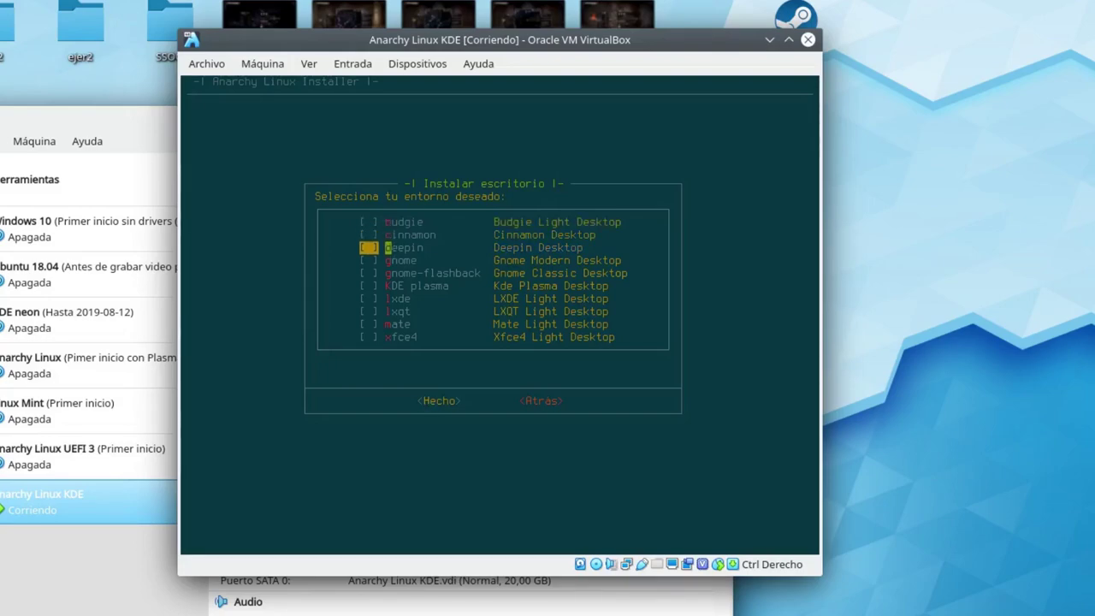
pyautogui.press('Up')
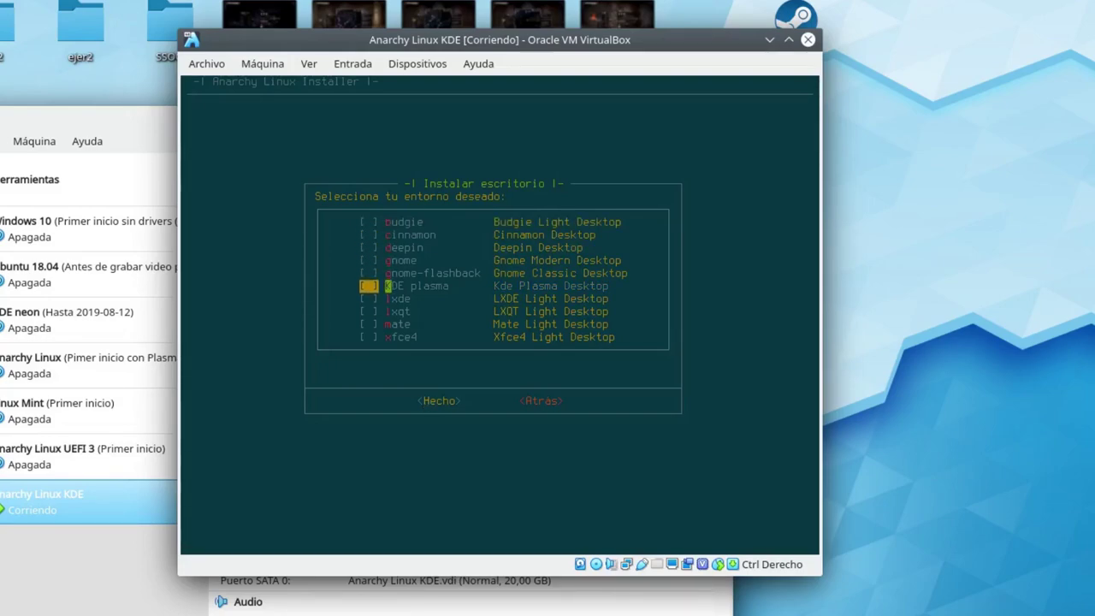
pyautogui.press('Up')
pyautogui.press('Up')
pyautogui.press('Up')
pyautogui.press('Down')
pyautogui.press('Down')
pyautogui.press('Down')
pyautogui.press('space')
# Confirm KDE plasma, choose the minimal Plasma desktop, and acknowledge the virtualbox-guest-utils notice.
pyautogui.press('Return')
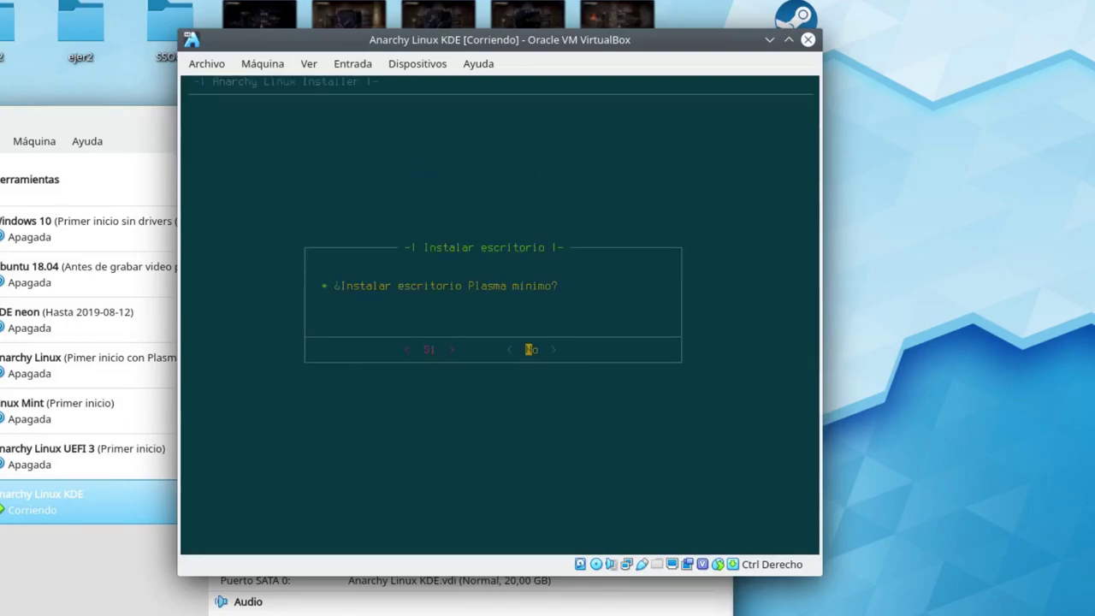
pyautogui.press('Left')
pyautogui.press('Return')
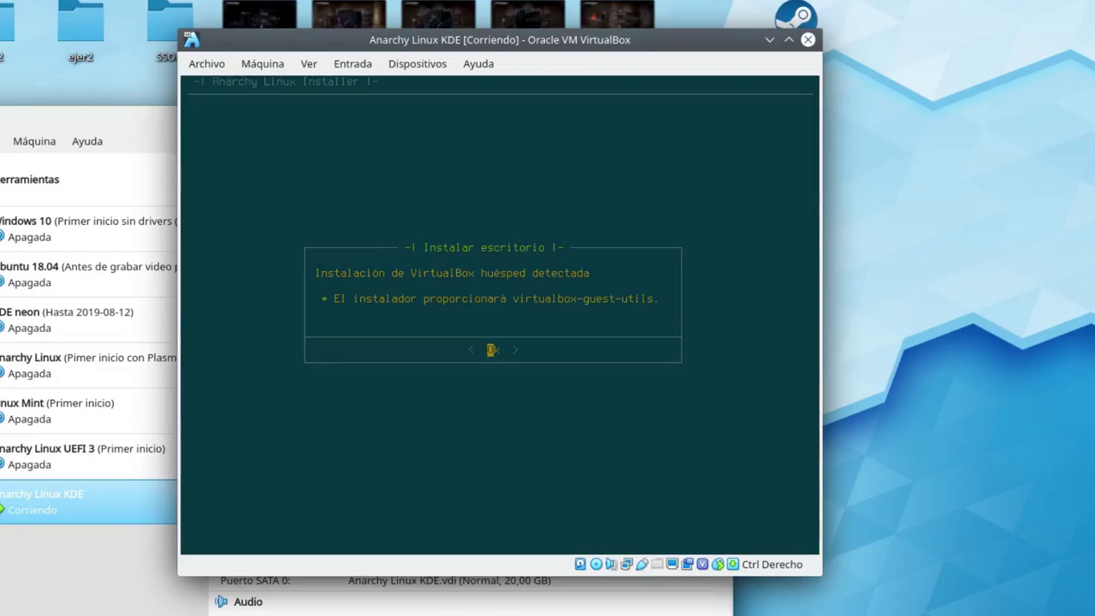
pyautogui.press('Return')
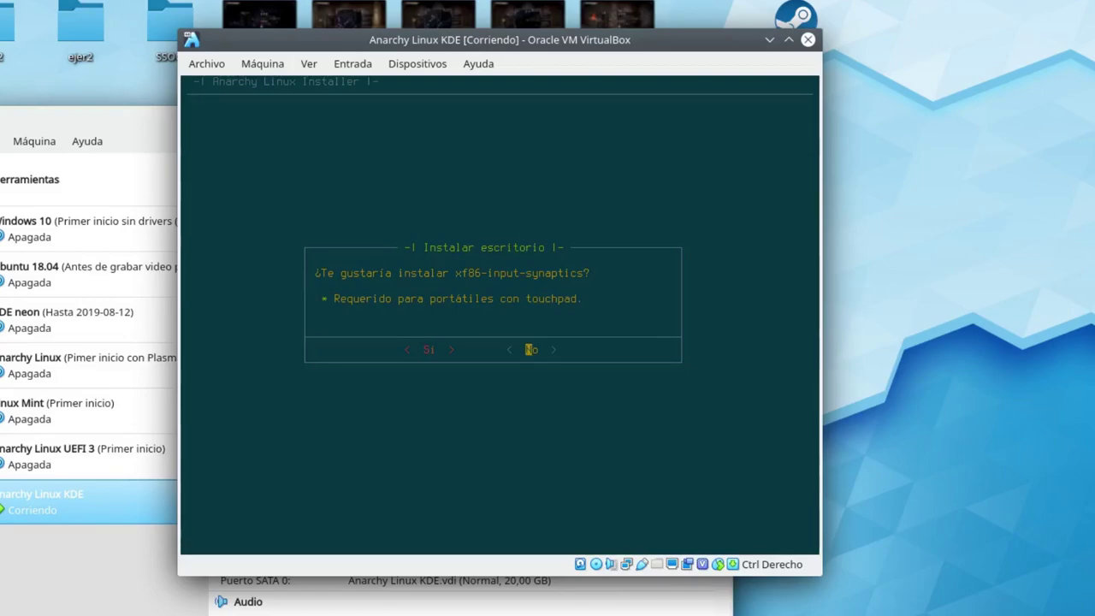
# Answer Sí to installing the xf86-input-synaptics touchpad driver.
pyautogui.press('Left')
pyautogui.press('Right')
pyautogui.press('Left')
pyautogui.press('Return')
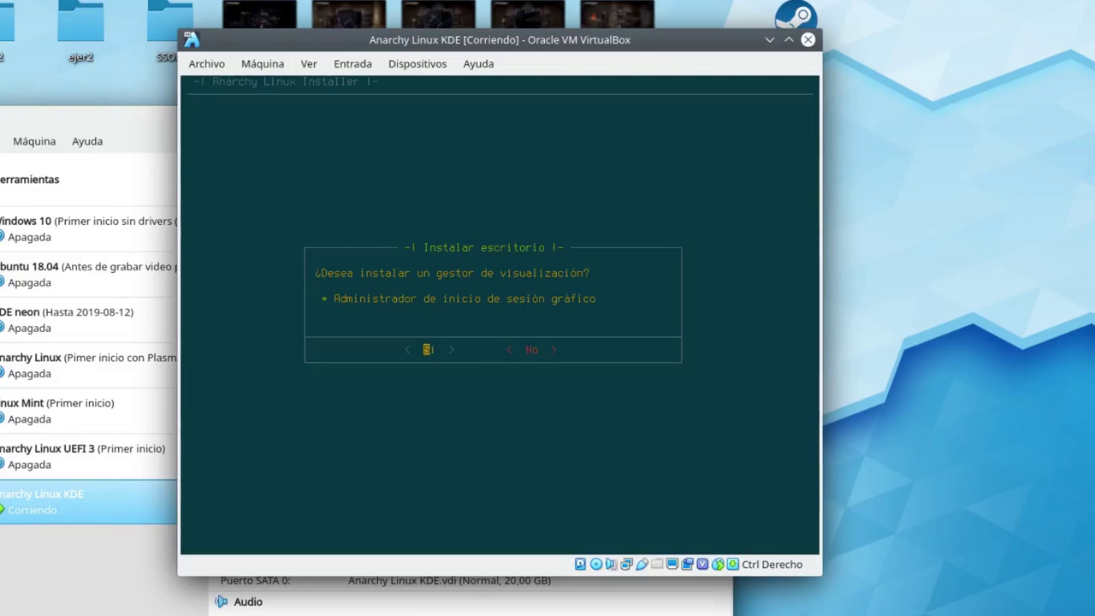
# Accept installing a display manager and highlight sddm among the options.
pyautogui.press('Return')
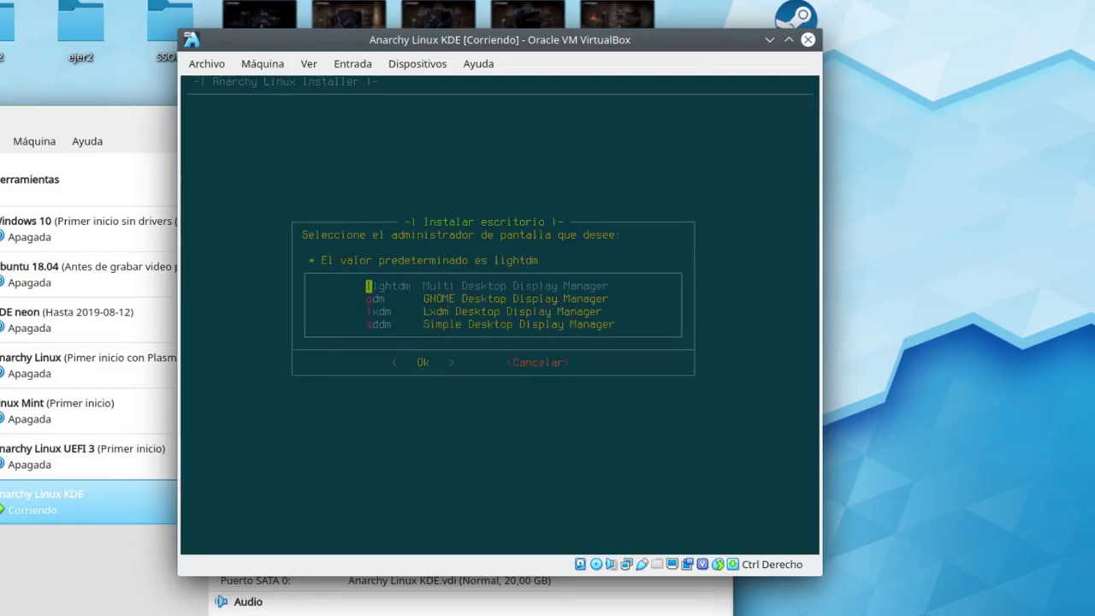
pyautogui.press('Up')
pyautogui.press('Up')
pyautogui.press('Down')
pyautogui.press('Down')
pyautogui.press('Down')
# Confirm sddm and change the hostname to anarchy700.
pyautogui.press('Return')
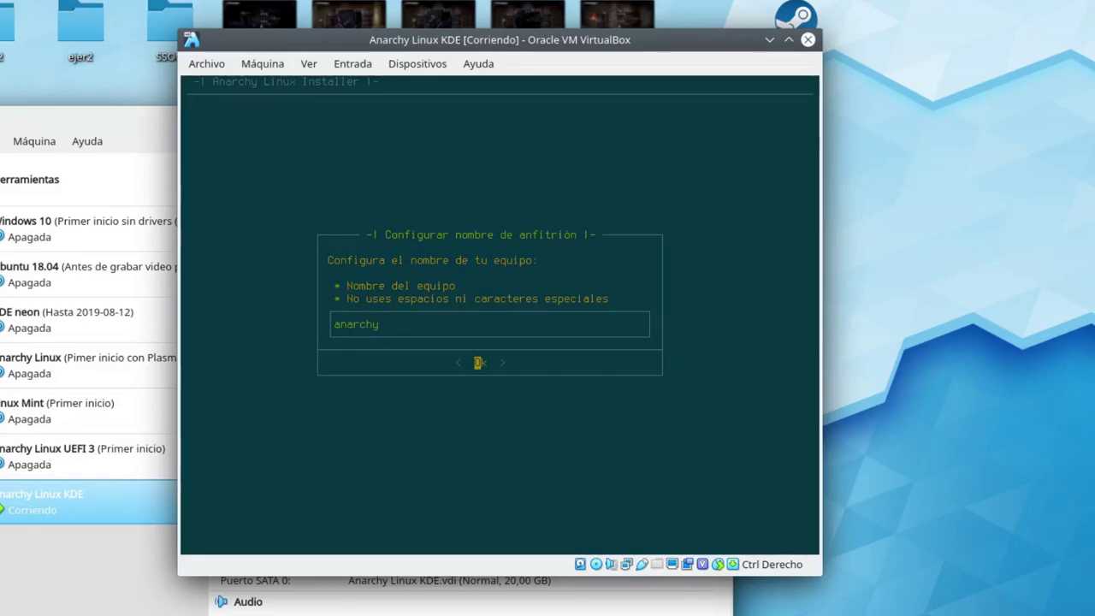
pyautogui.write('700')
pyautogui.press('Return')
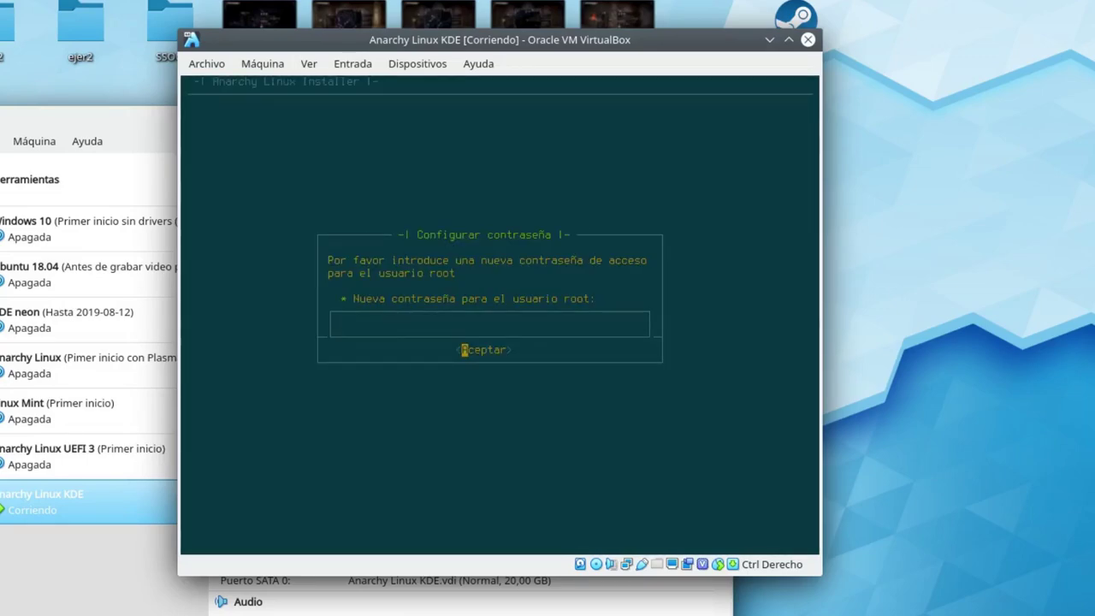
# Set the root password and enter it again to confirm.
pyautogui.write('******')
pyautogui.press('Return')
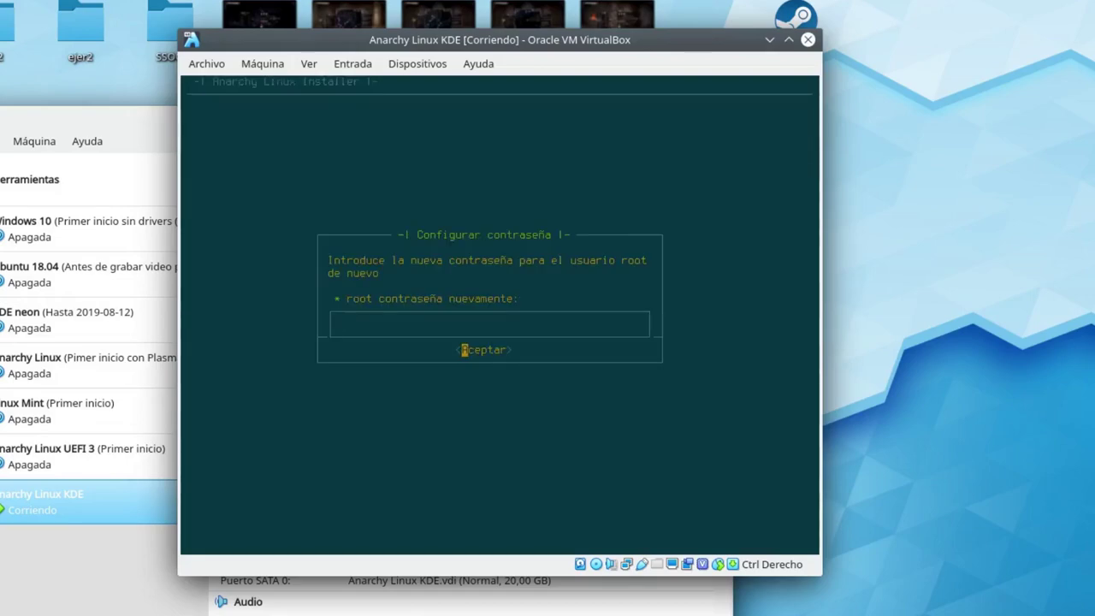
pyautogui.write('******')
pyautogui.press('Return')
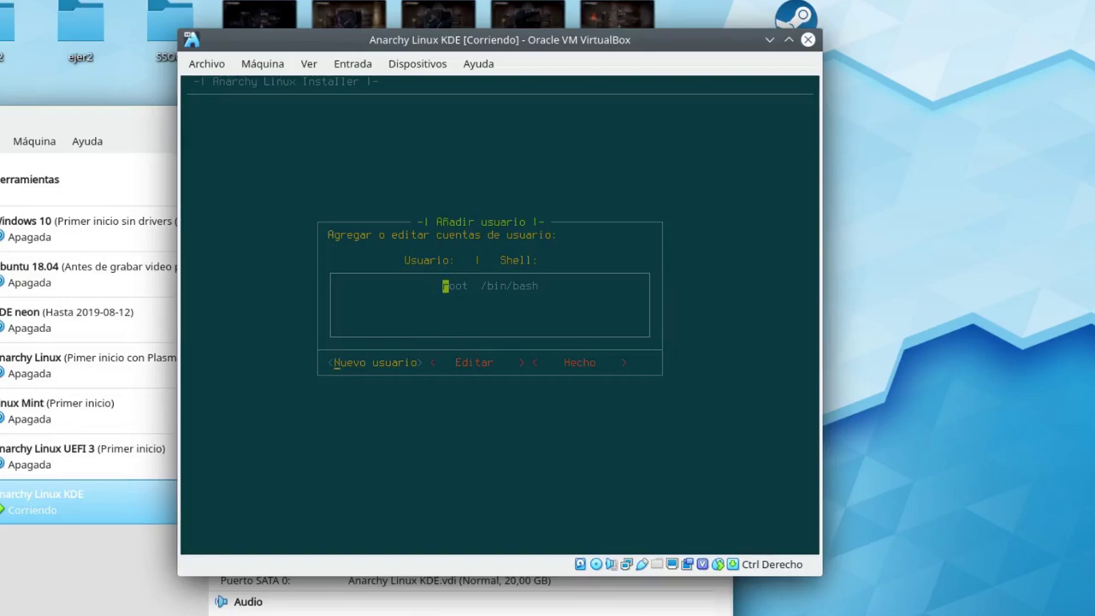
# Start a new user account, entering the username and the user's full name.
pyautogui.press('Return')
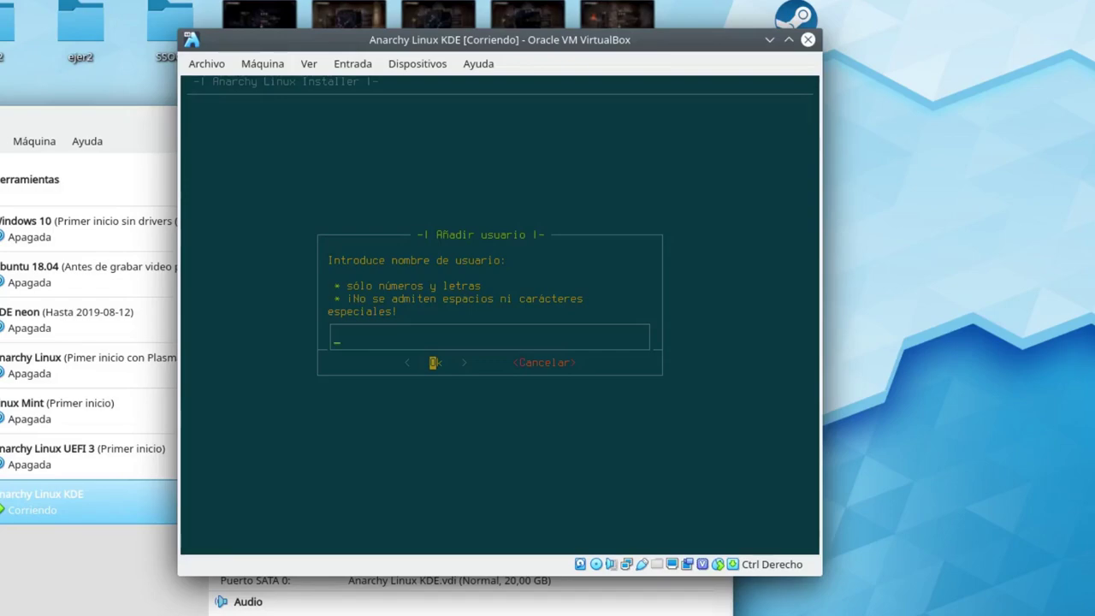
pyautogui.write('edu')
pyautogui.press('Return')
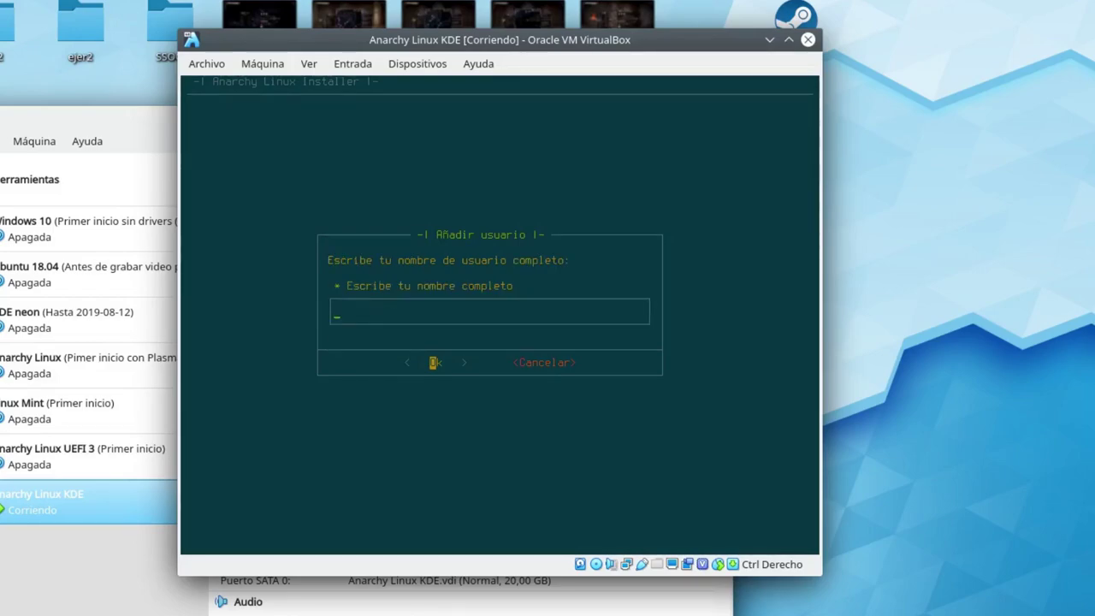
pyautogui.write('Eduardo Medina')
pyautogui.press('Return')
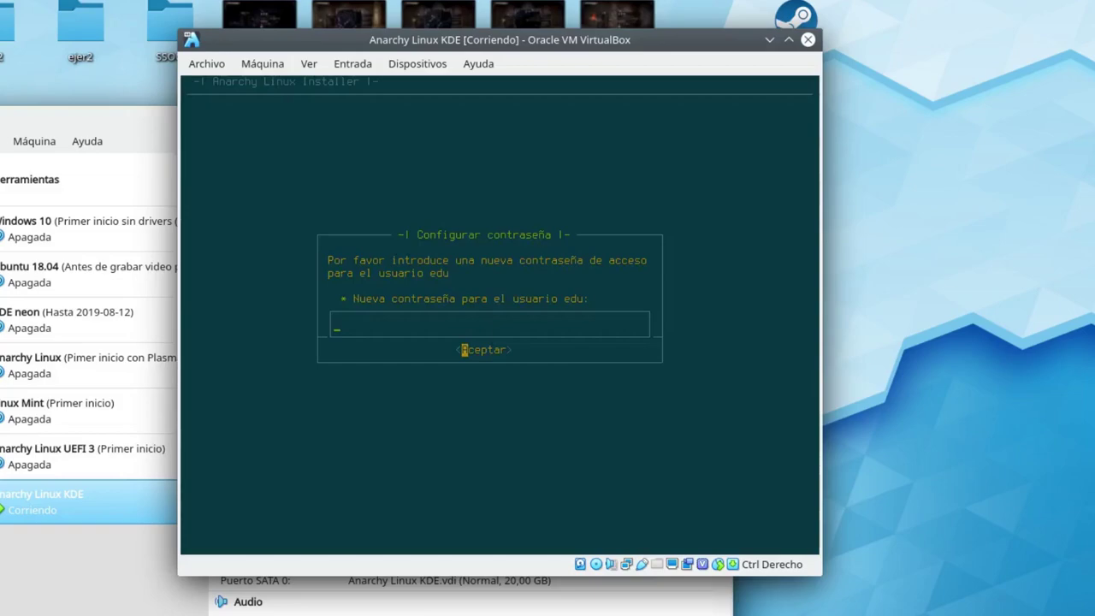
# Set and confirm the new user's password and grant sudo privileges.
pyautogui.write('******')
pyautogui.press('Return')
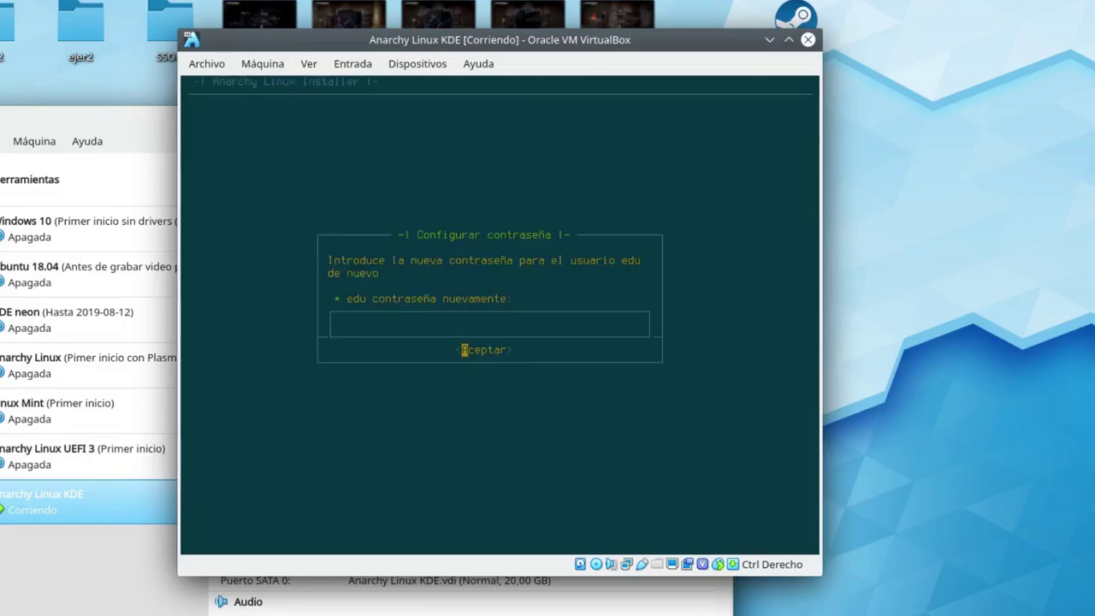
pyautogui.write('******')
pyautogui.press('Return')
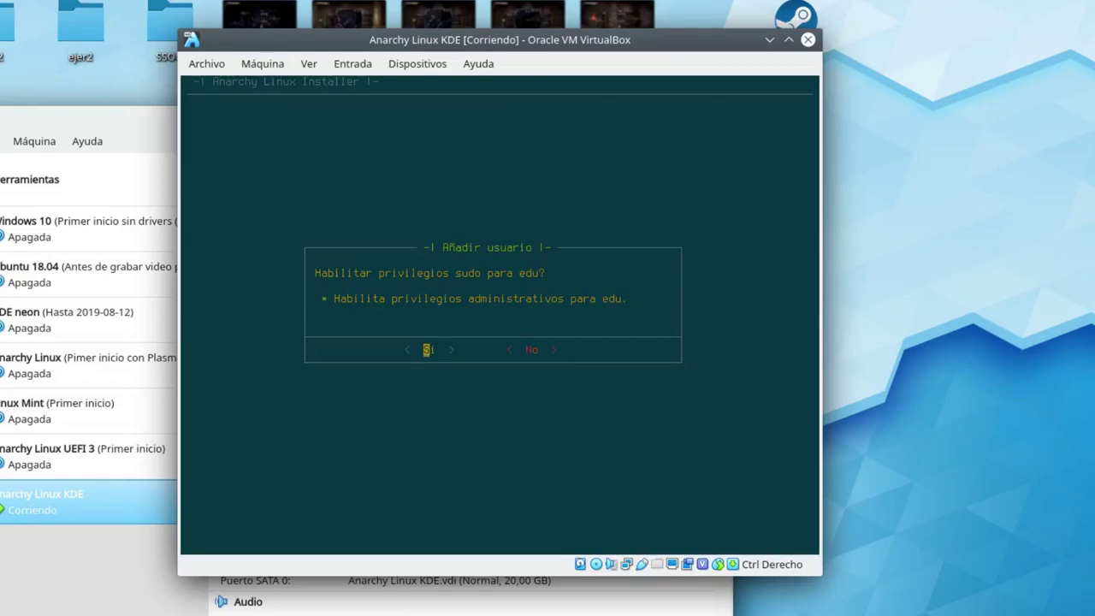
pyautogui.press('Return')
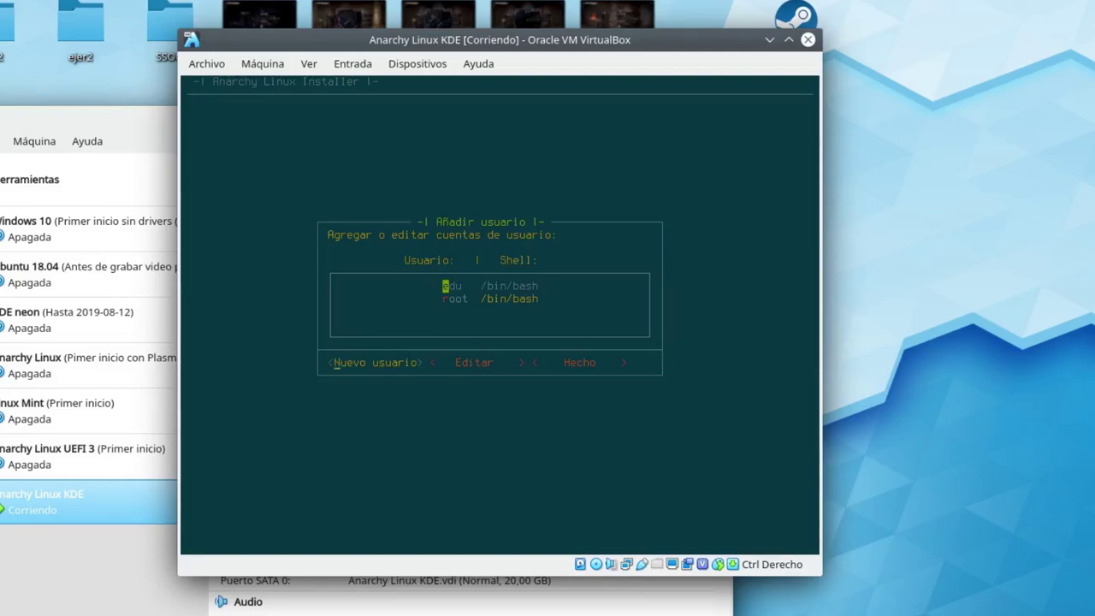
# Select Hecho to finish the Añadir usuario list.
pyautogui.press('Right')
pyautogui.press('Right')
pyautogui.press('Return')
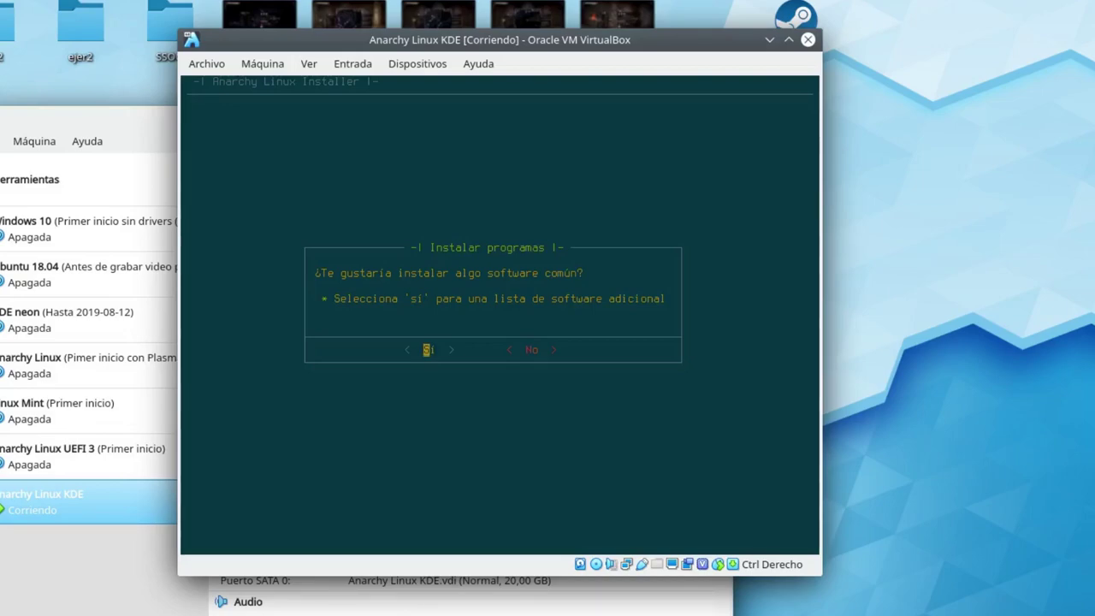
# Accept installing common software and open the Utilidades category's program checklist.
pyautogui.press('Return')
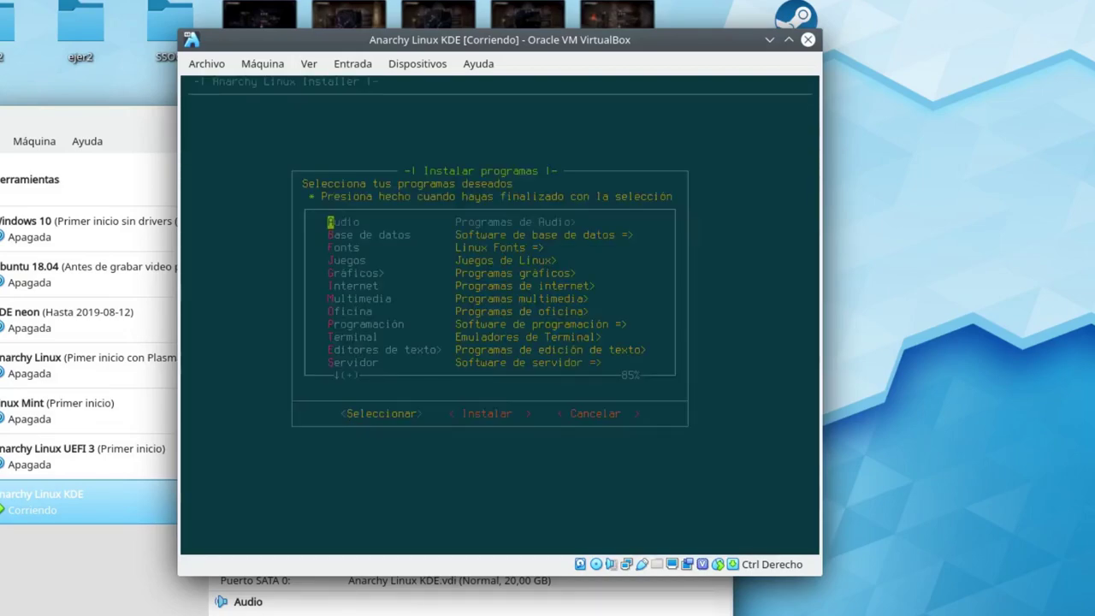
pyautogui.press('Down')
pyautogui.press('Down')
pyautogui.press('Down')
pyautogui.press('Down')
pyautogui.press('Down')
pyautogui.press('Down')
pyautogui.press('Down')
pyautogui.press('Down')
pyautogui.press('Down')
pyautogui.press('Up')
pyautogui.press('Up')
pyautogui.press('Up')
pyautogui.press('Down')
pyautogui.press('Down')
pyautogui.press('Down')
pyautogui.press('Down')
pyautogui.press('Down')
pyautogui.press('Down')
pyautogui.press('Up')
pyautogui.press('Up')
pyautogui.press('Down')
pyautogui.press('Down')
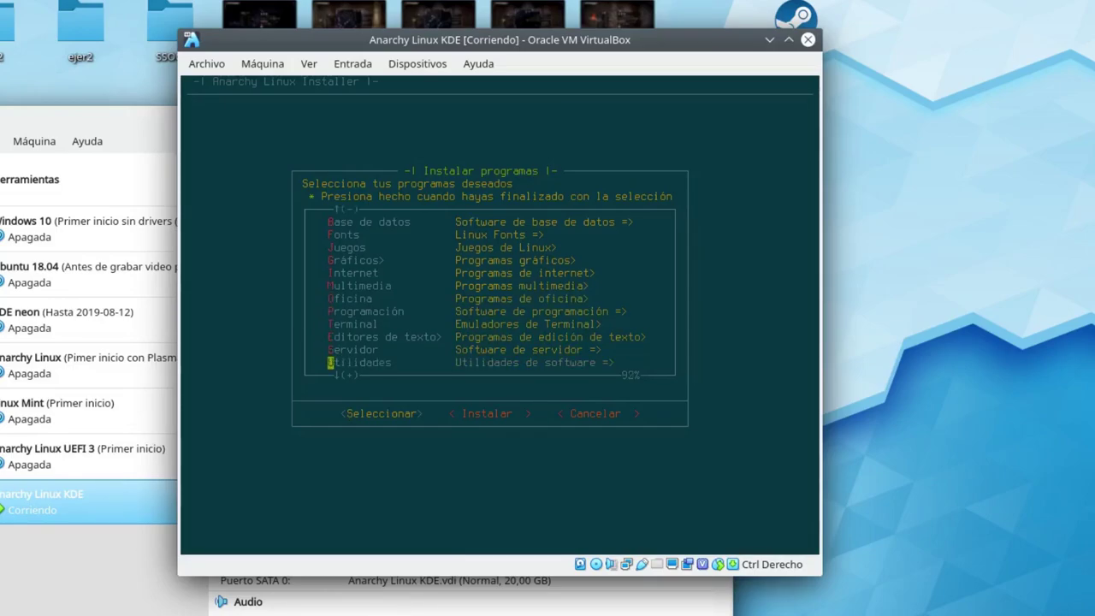
pyautogui.press('Up')
pyautogui.press('Up')
pyautogui.press('Down')
pyautogui.press('Down')
pyautogui.press('Down')
pyautogui.press('Up')
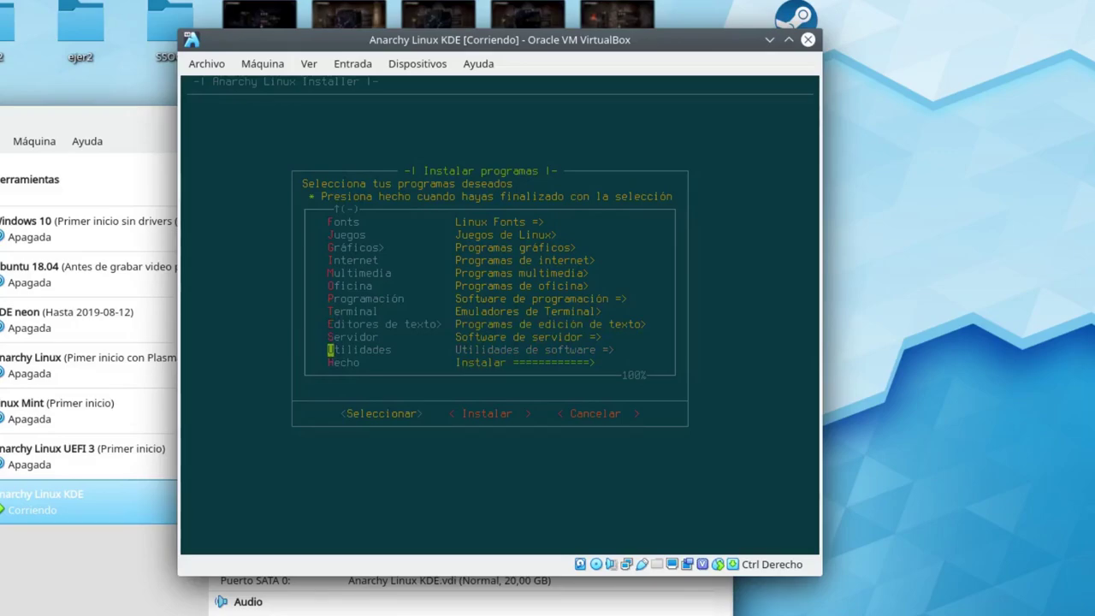
pyautogui.press('Tab')
pyautogui.press('Return')
# Mark ntfs-3g in Utilidades and add it to the install list.
pyautogui.press('Down')
pyautogui.press('Down')
pyautogui.press('Down')
pyautogui.press('Down')
pyautogui.press('Down')
pyautogui.press('Down')
pyautogui.press('Down')
pyautogui.press('Down')
pyautogui.press('Down')
pyautogui.press('Down')
pyautogui.press('Down')
pyautogui.press('Down')
pyautogui.press('Down')
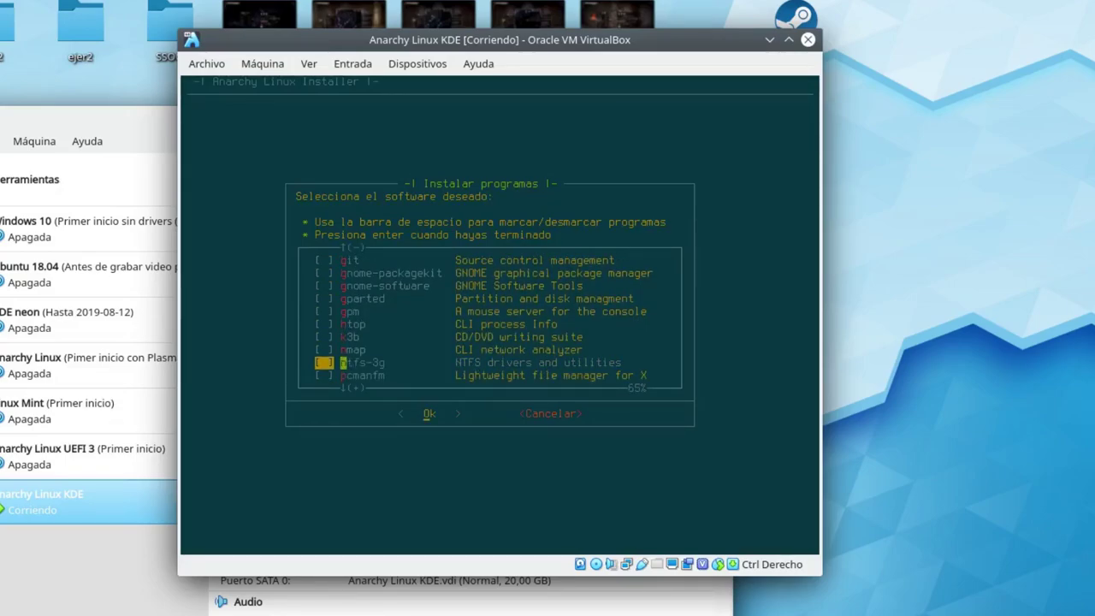
pyautogui.press('space')
pyautogui.press('Return')
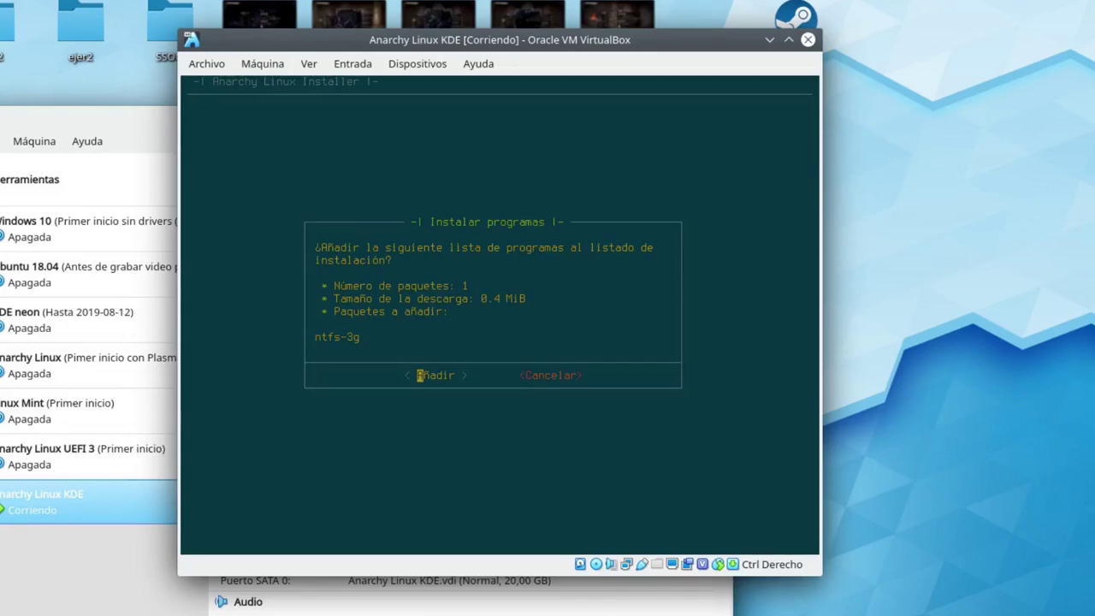
pyautogui.press('Return')
pyautogui.press('Down')
pyautogui.press('Down')
pyautogui.press('Down')
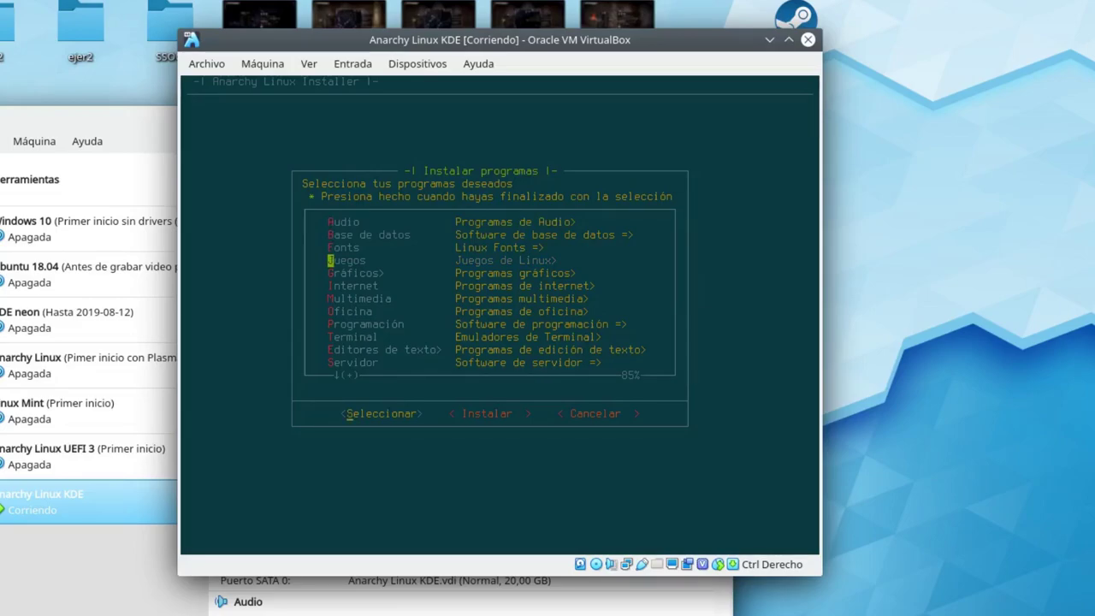
# Mark steam under Juegos and add it with steam-native-runtime and ttf-liberation (234.7 MiB).
pyautogui.press('Return')
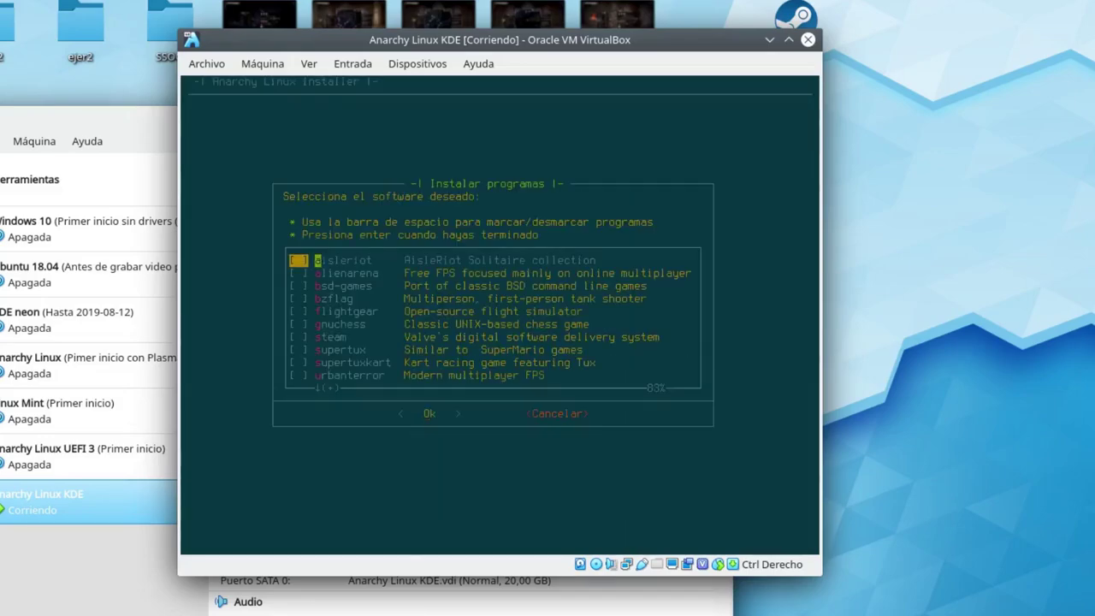
pyautogui.press('Down')
pyautogui.press('Down')
pyautogui.press('Down')
pyautogui.press('Down')
pyautogui.press('Down')
pyautogui.press('Down')
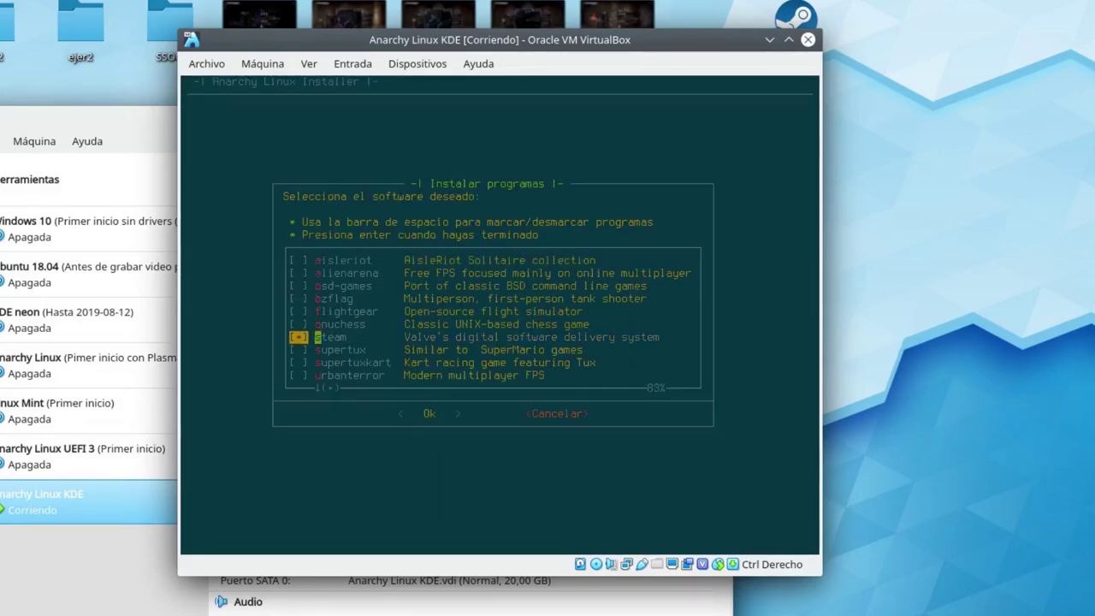
pyautogui.press('Tab')
pyautogui.press('Return')
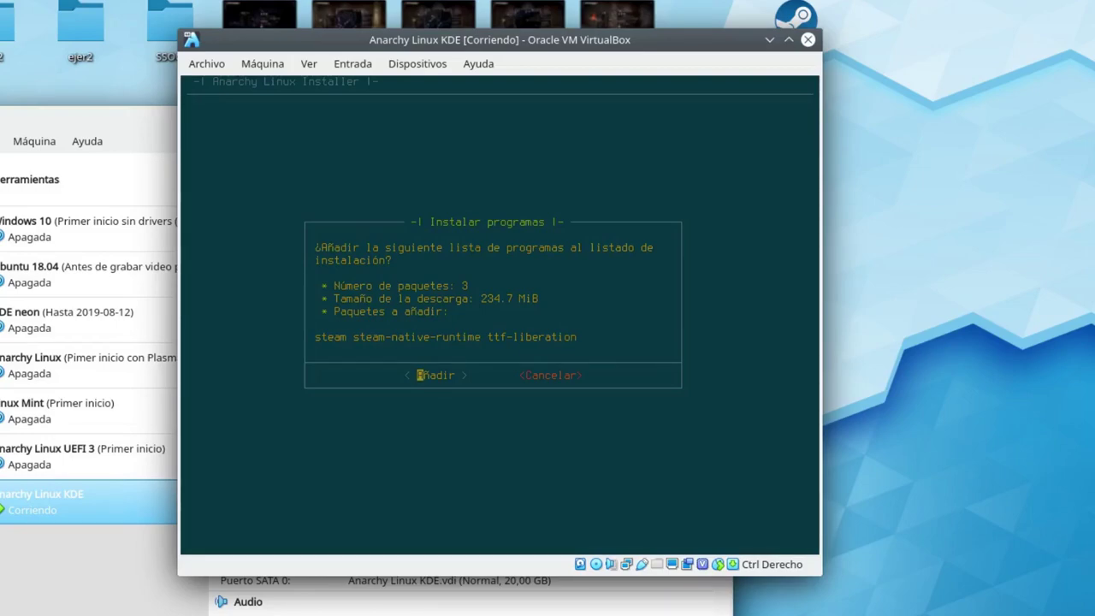
pyautogui.press('Return')
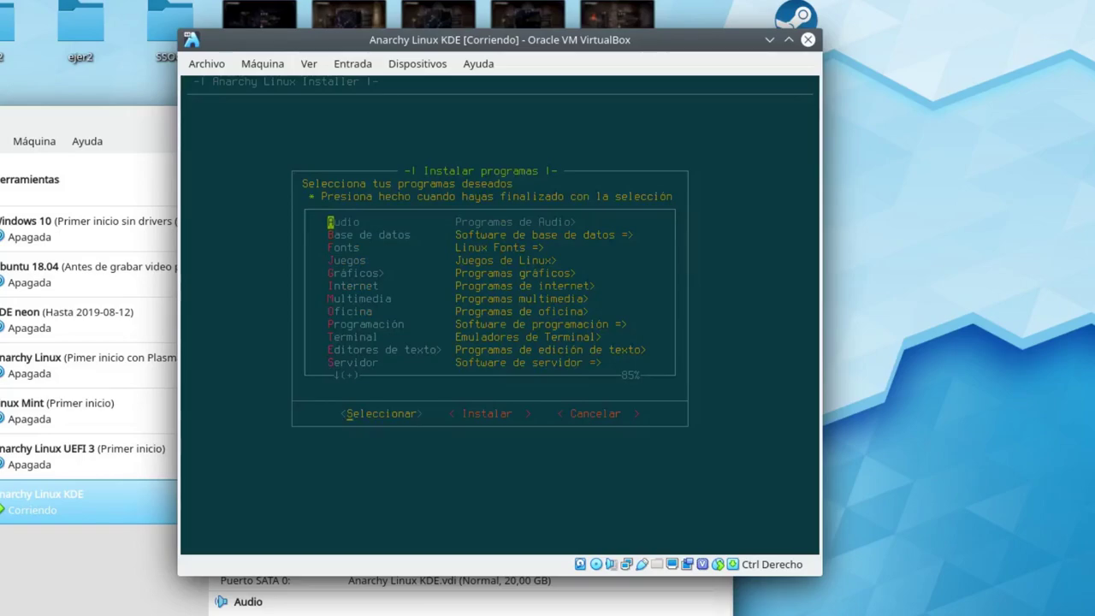
# Choose Hecho to end program selection and show the /dev/sda install summary (548.2 MiB).
pyautogui.press('Down')
pyautogui.press('Down')
pyautogui.press('Down')
pyautogui.press('Down')
pyautogui.press('Down')
pyautogui.press('Down')
pyautogui.press('Down')
pyautogui.press('Down')
pyautogui.press('Down')
pyautogui.press('Down')
pyautogui.press('Down')
pyautogui.press('Down')
pyautogui.press('Down')
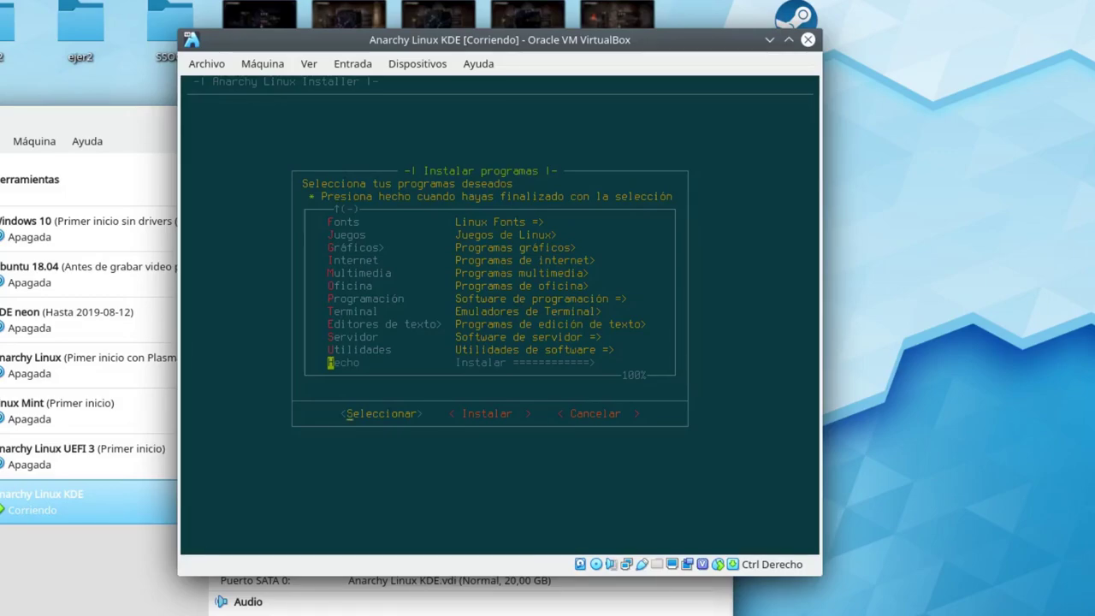
pyautogui.press('Return')
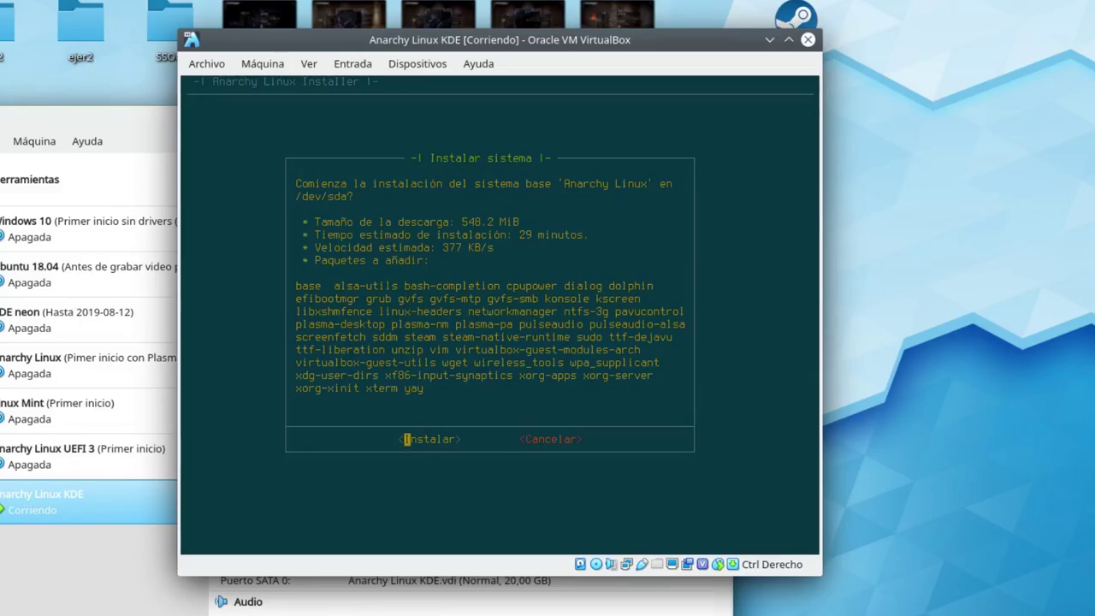
# Confirm Instalar and let the base system install onto /dev/sda until Instalación completada.
pyautogui.press('Return')
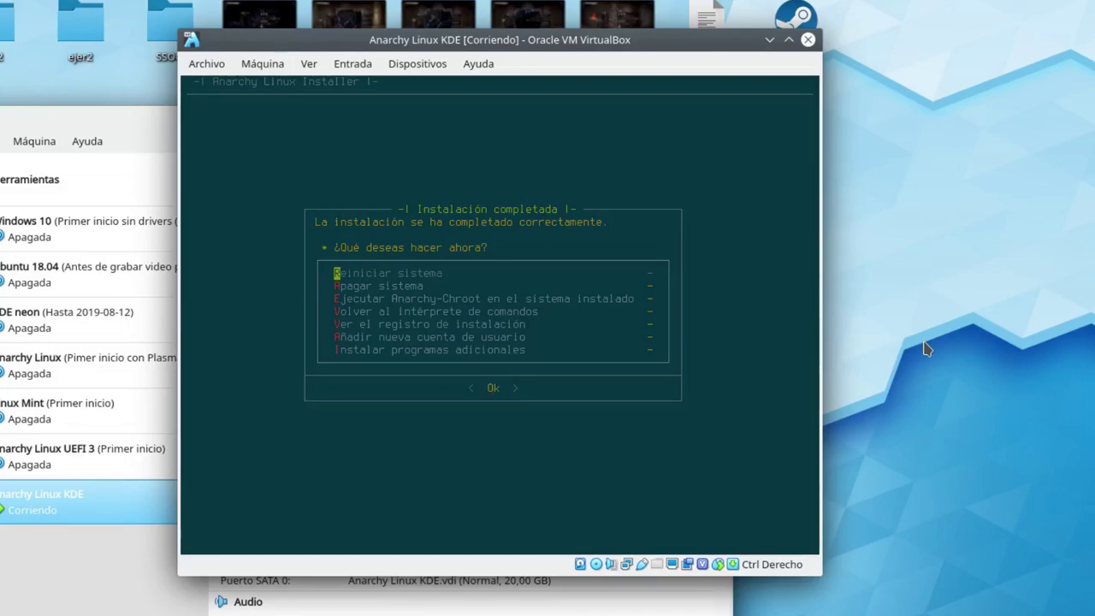
# Choose Apagar sistema in the completion menu to power off the virtual machine.
pyautogui.press('Down')
pyautogui.press('Down')
pyautogui.press('Up')
pyautogui.press('Down')
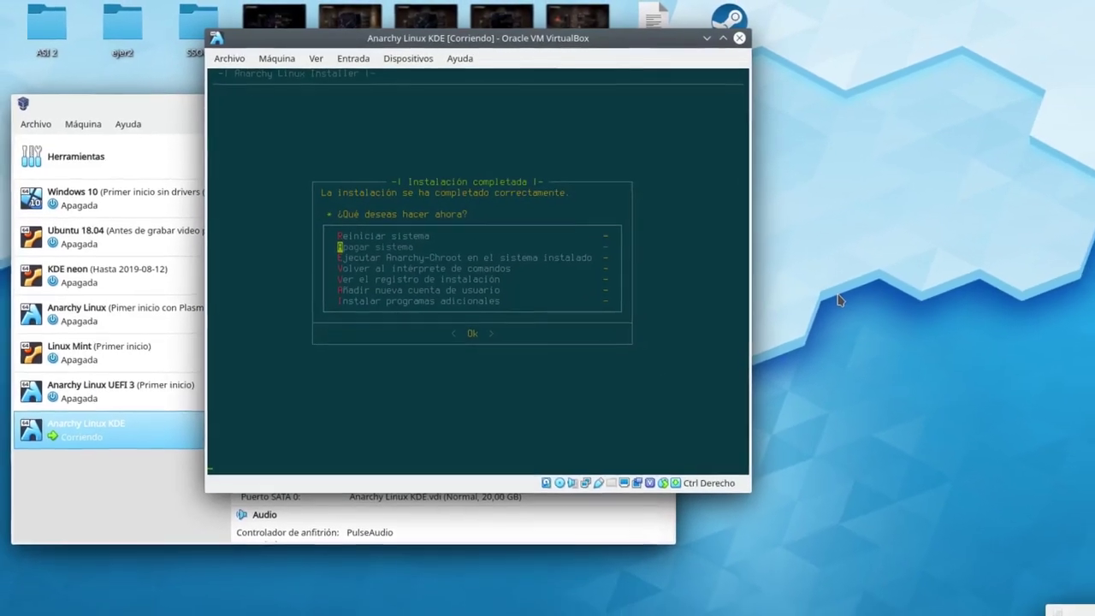
pyautogui.press('Return')
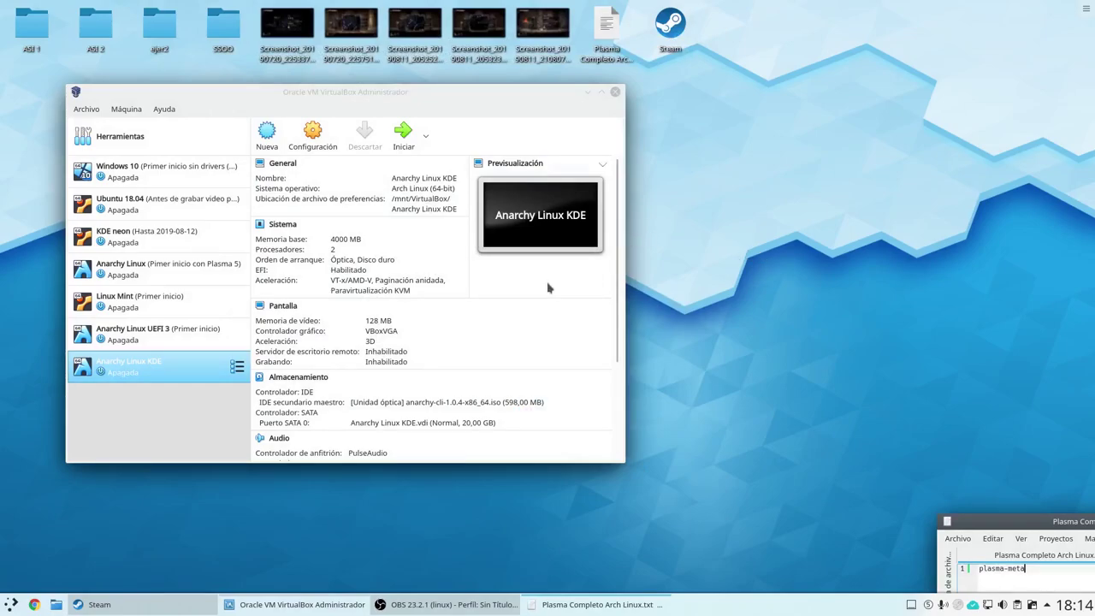
# Remove anarchy-cli-1.0.4-x86_64.iso from the VM's optical drive in Almacenamiento settings and save.
pyautogui.click(305, 385)
pyautogui.click(305, 385)
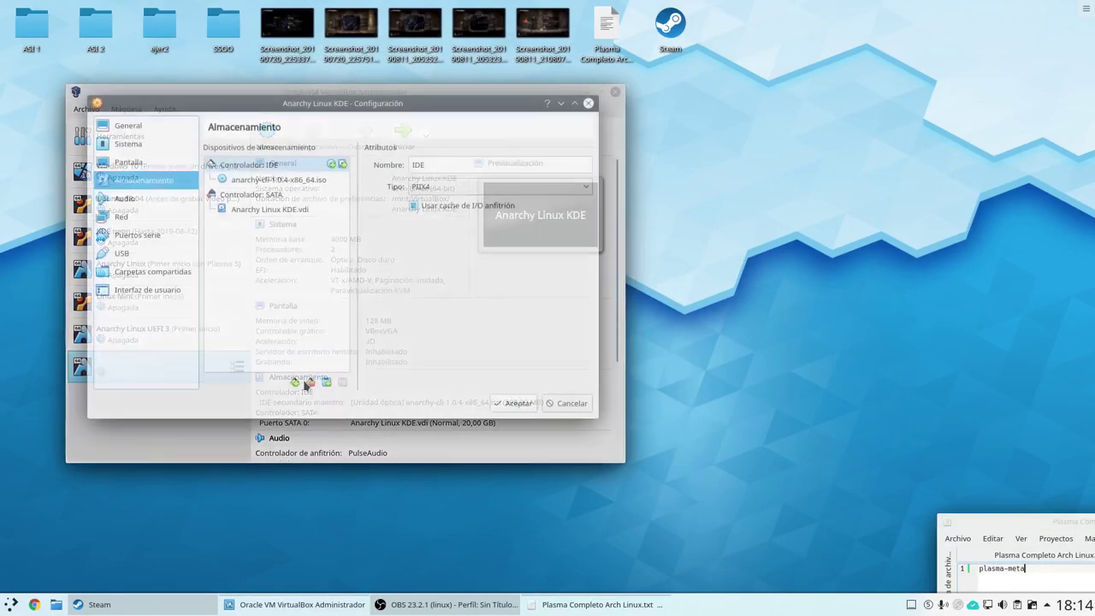
pyautogui.click(300, 182)
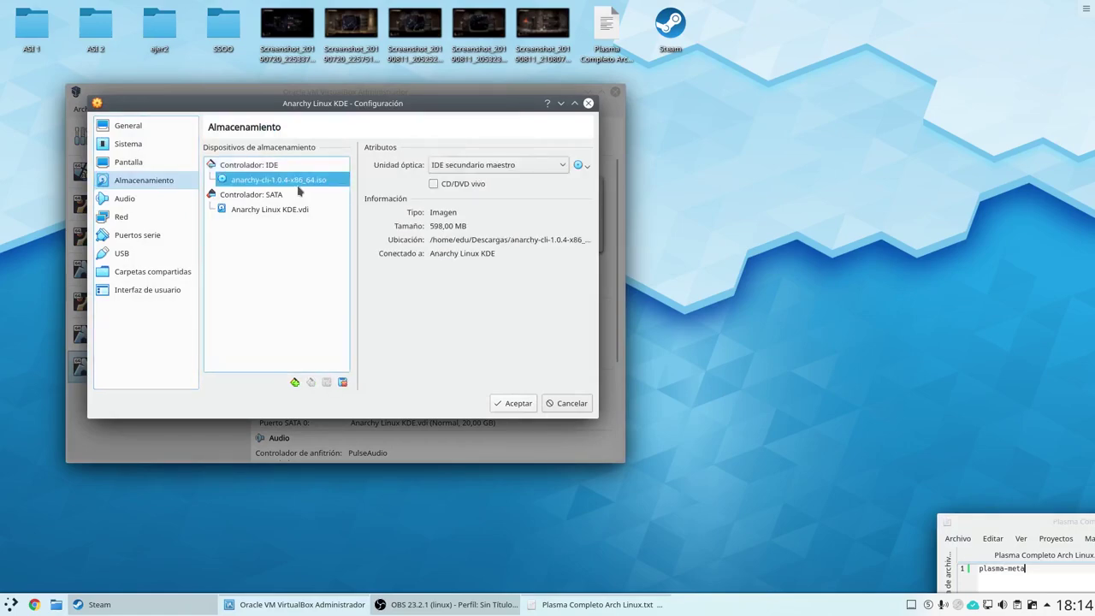
pyautogui.click(582, 165)
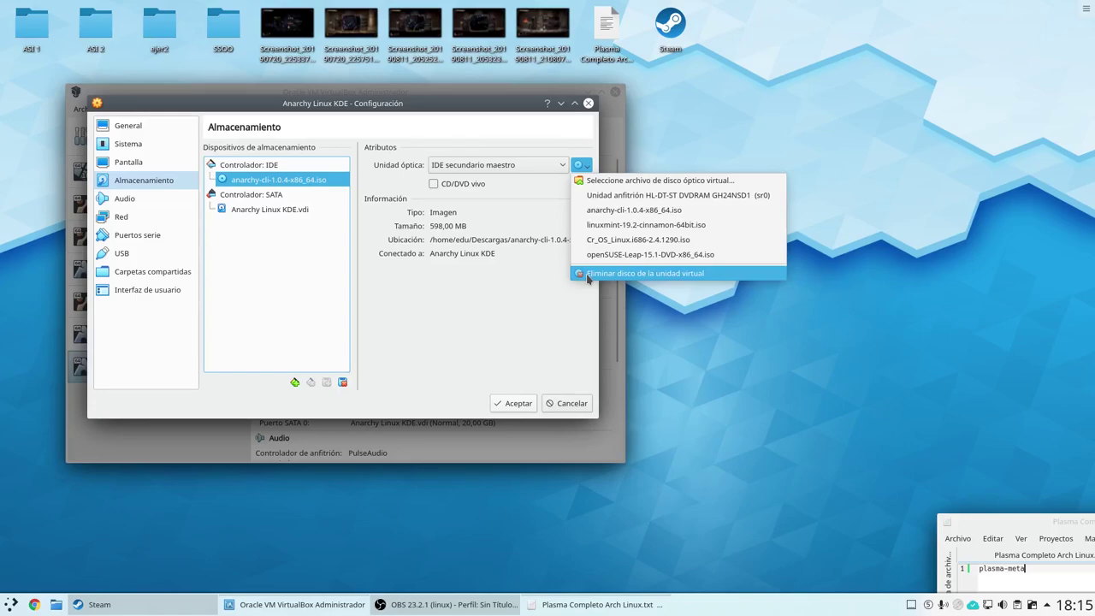
pyautogui.click(588, 275)
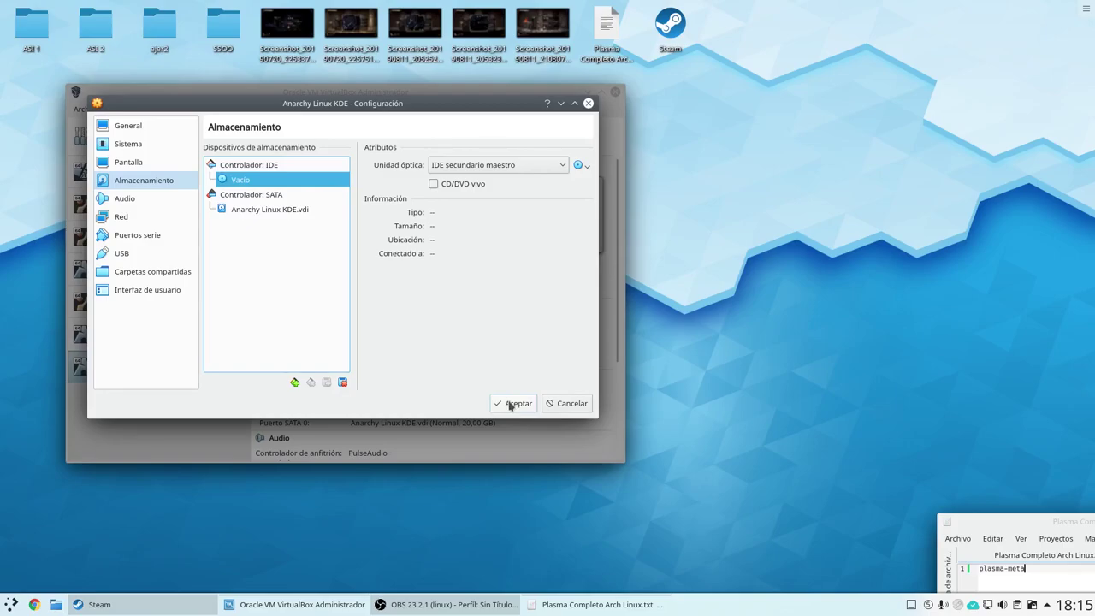
pyautogui.click(515, 402)
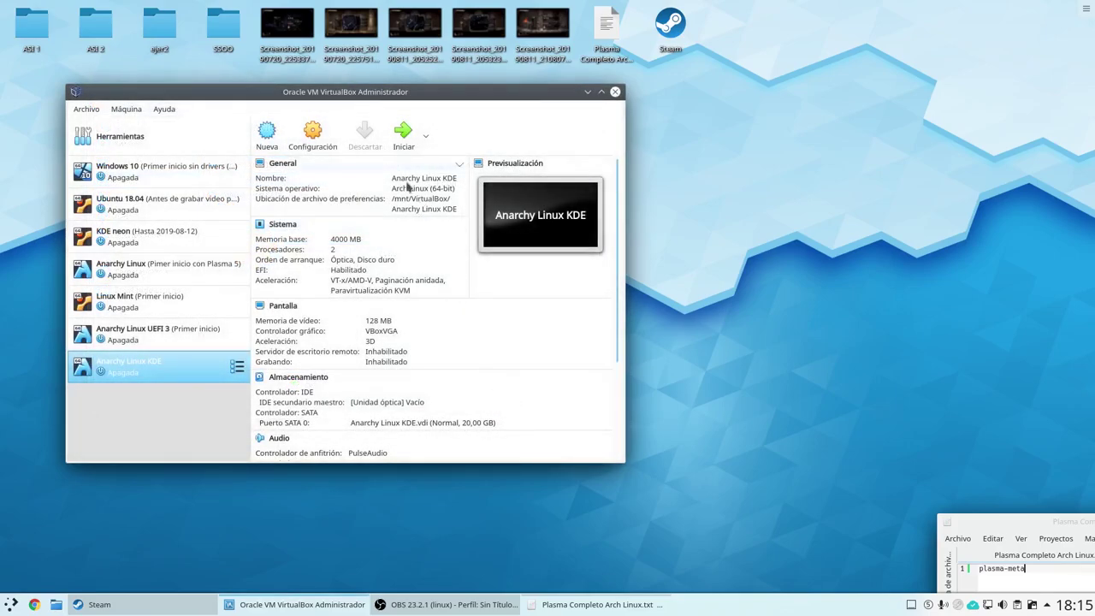
# Start the Anarchy Linux KDE VM, boot through GRUB and log in with the account password.
pyautogui.click(401, 139)
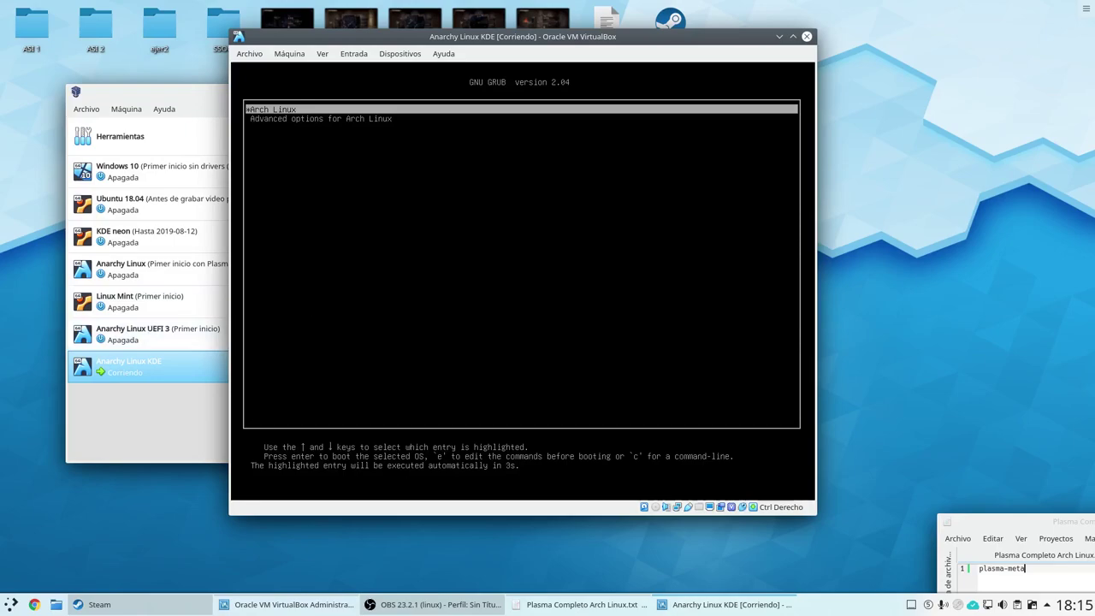
pyautogui.press('Return')
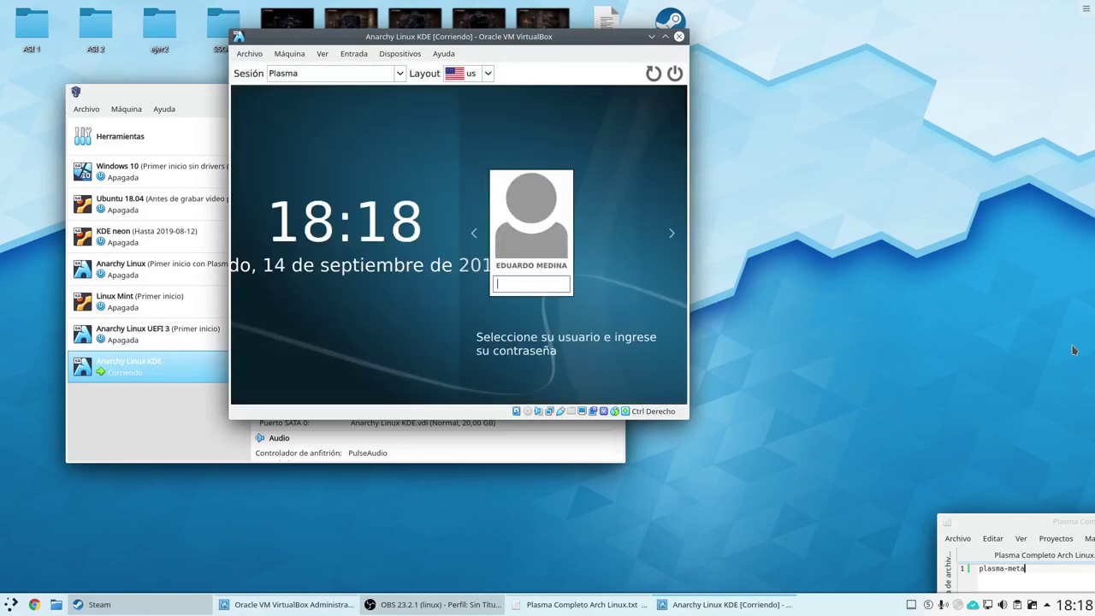
pyautogui.write('******')
pyautogui.press('Return')
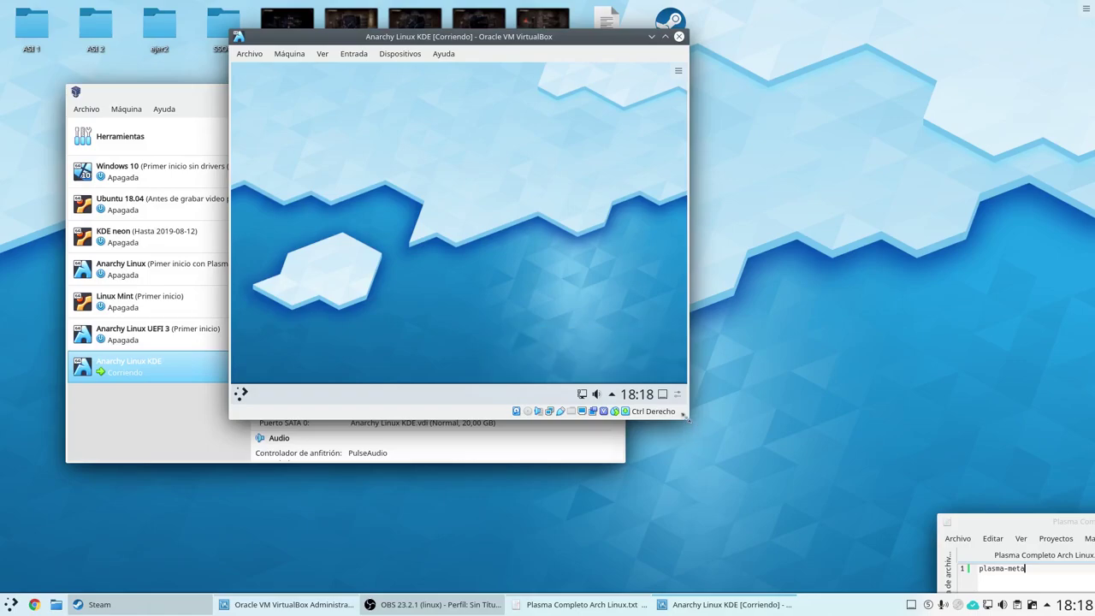
# Enlarge the VM window and launch Konsole by searching 'kon' in the launcher.
pyautogui.moveTo(686, 416); pyautogui.dragTo(829, 494)
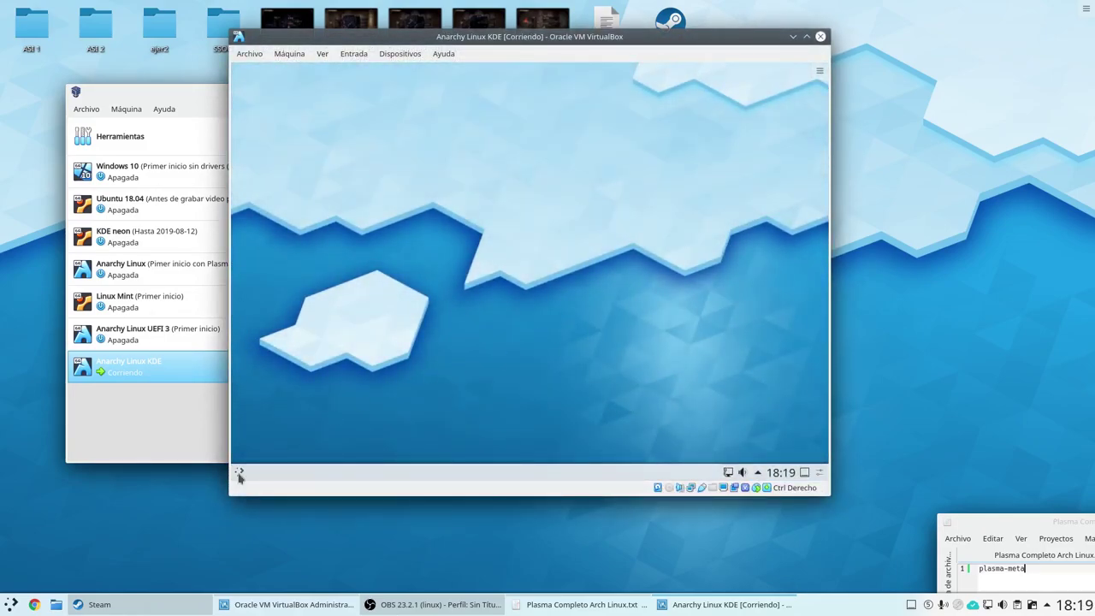
pyautogui.click(239, 476)
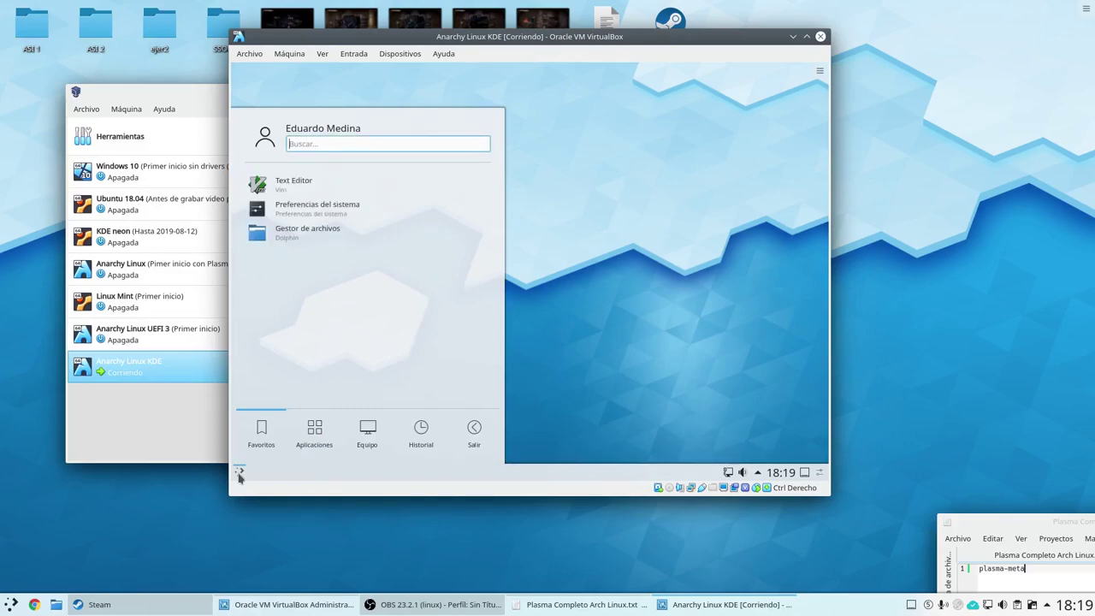
pyautogui.write('kinfo')
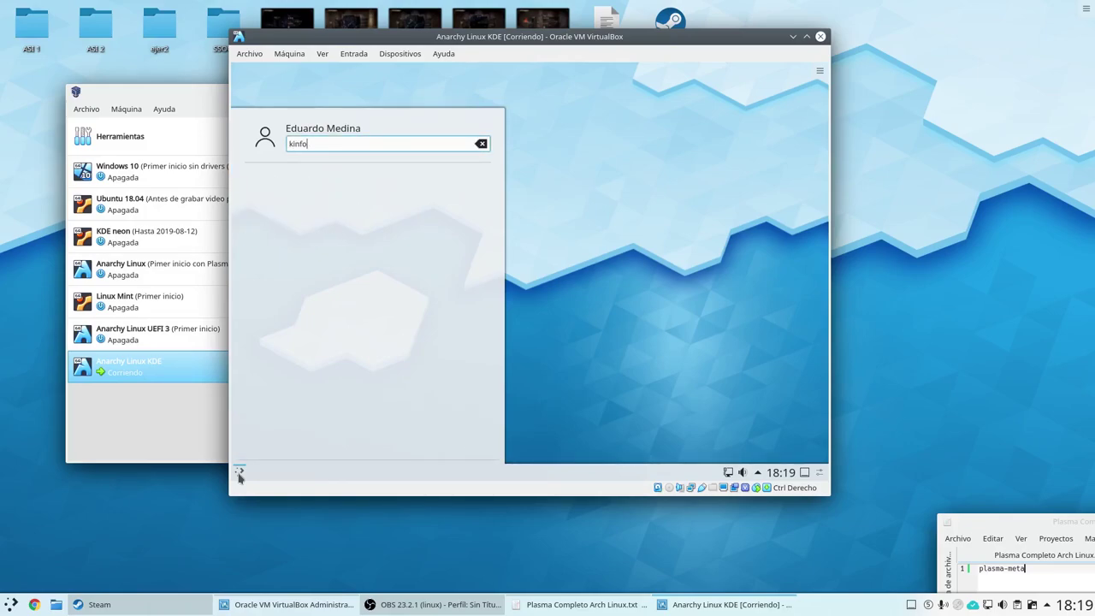
pyautogui.press('BackSpace')
pyautogui.press('BackSpace')
pyautogui.press('BackSpace')
pyautogui.press('BackSpace')
pyautogui.press('BackSpace')
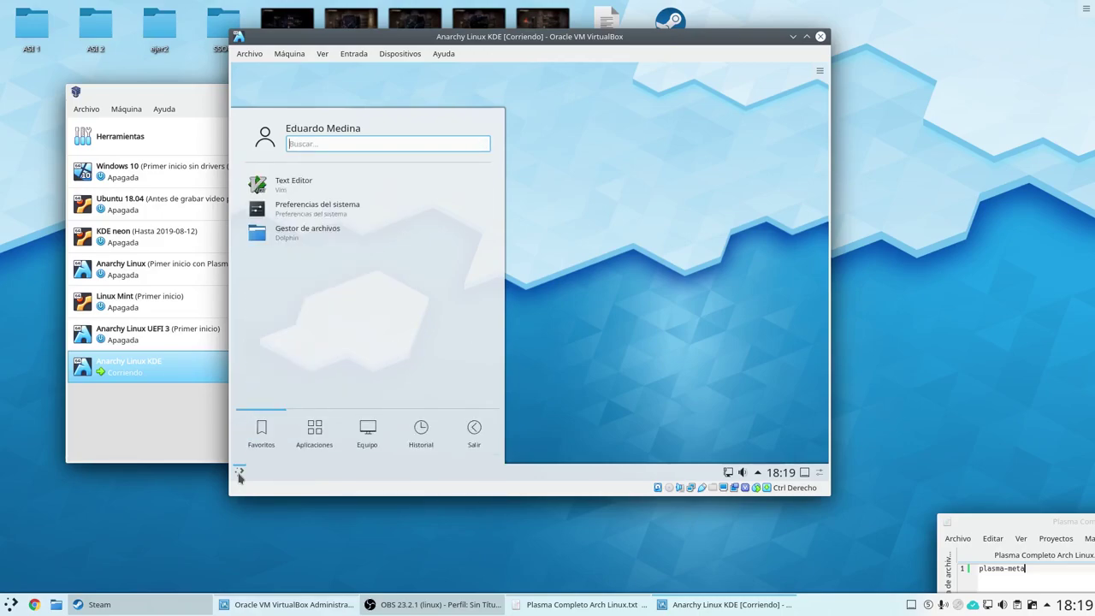
pyautogui.write('kon')
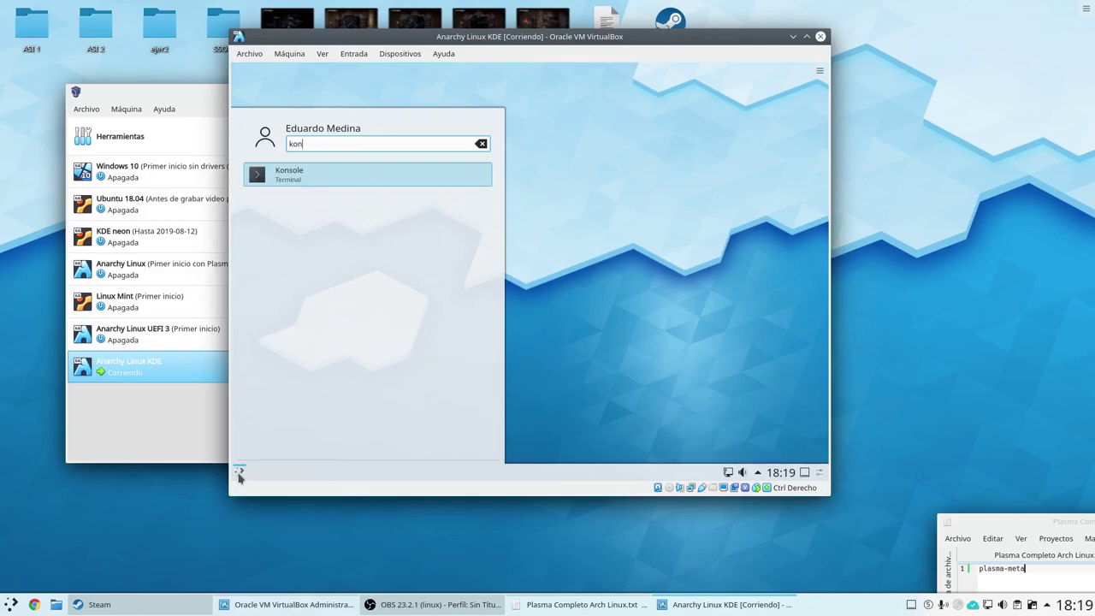
pyautogui.press('Return')
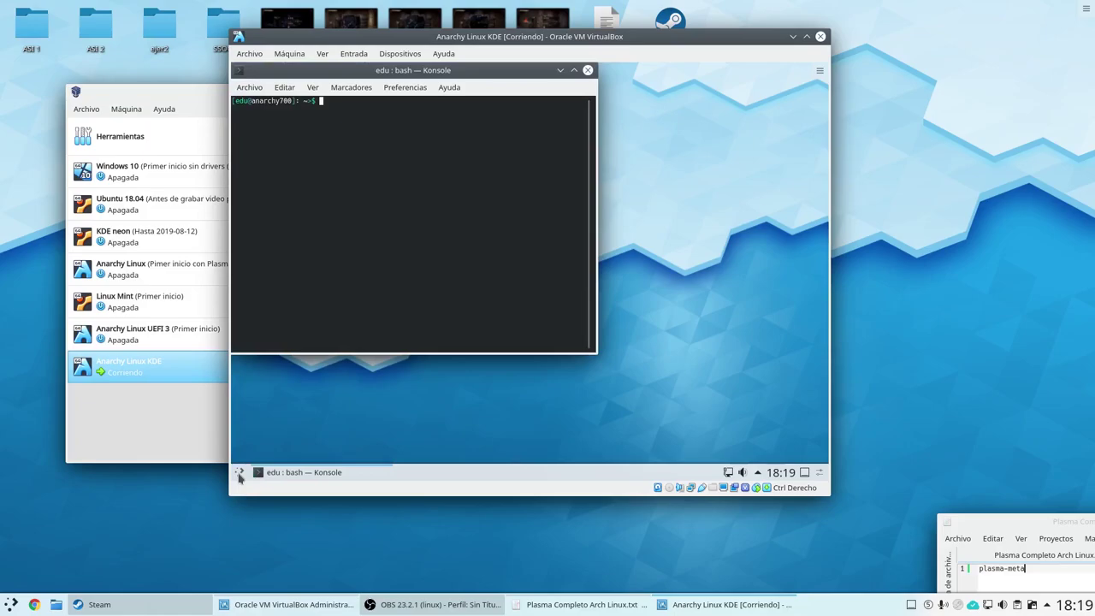
# Run sudo pacman -S plasma-meta, give the sudo password and confirm the 37-package install.
pyautogui.write('sudo pacman -S plasma-meta')
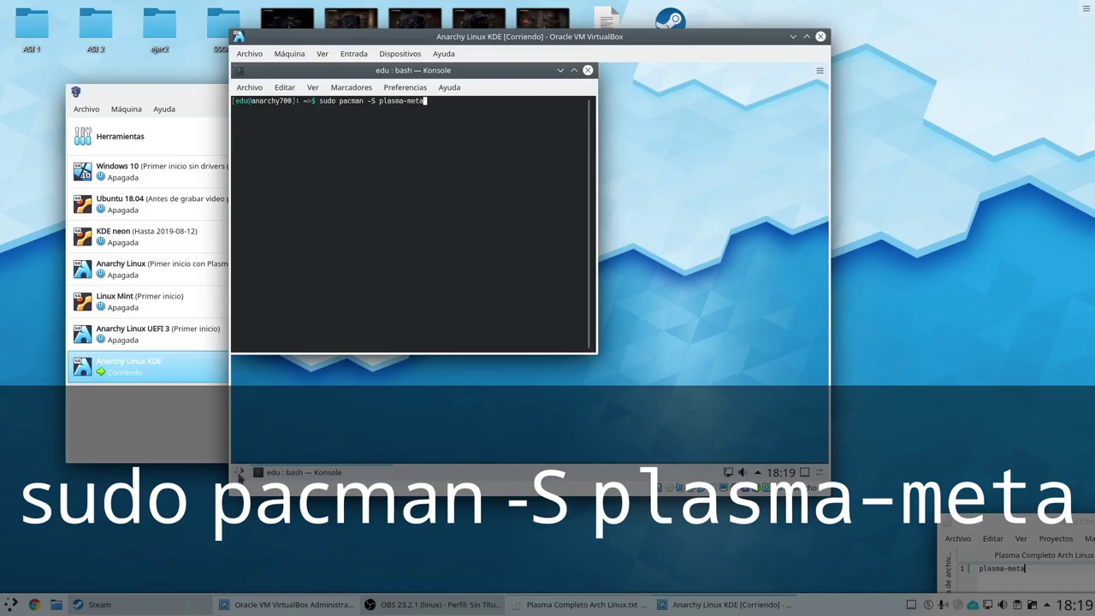
pyautogui.press('Return')
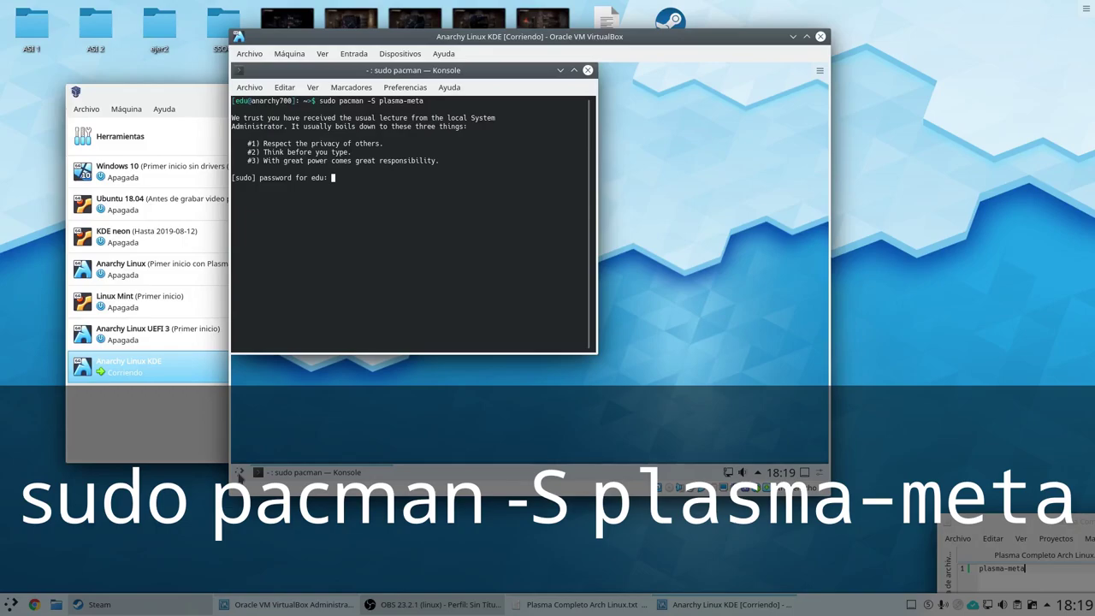
pyautogui.press('Return')
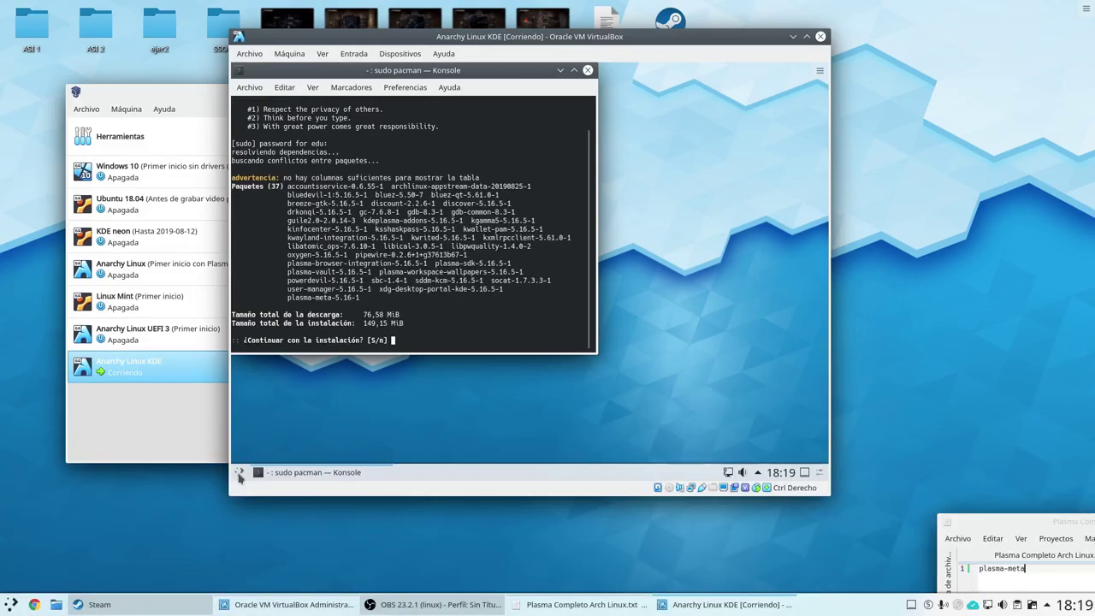
pyautogui.write('s')
pyautogui.press('Return')
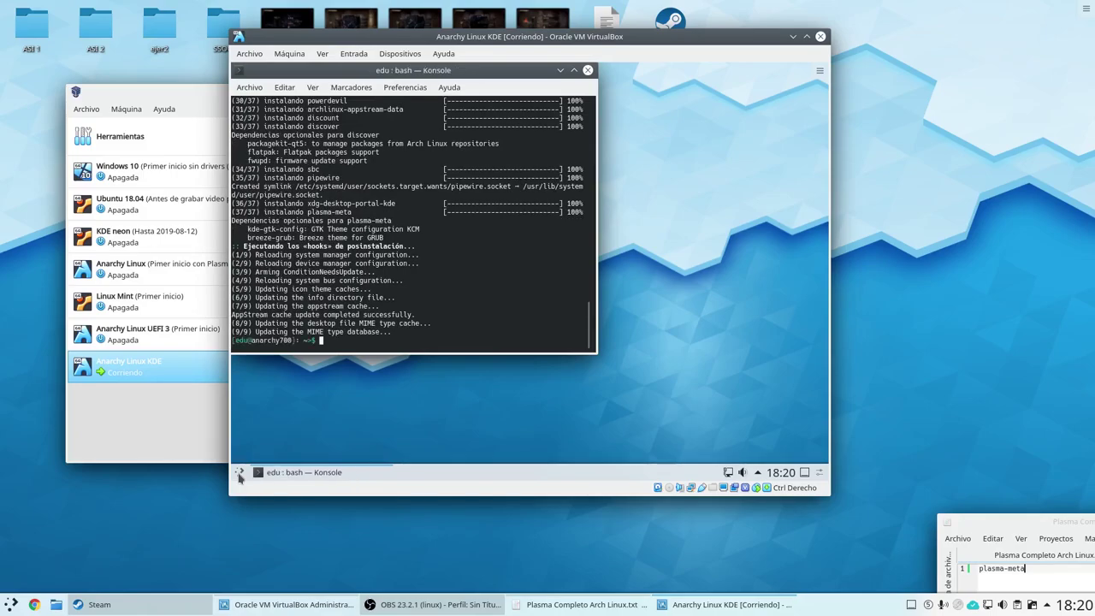
# Close Konsole with exit and restart the guest from the launcher's power options.
pyautogui.write('exit')
pyautogui.press('Return')
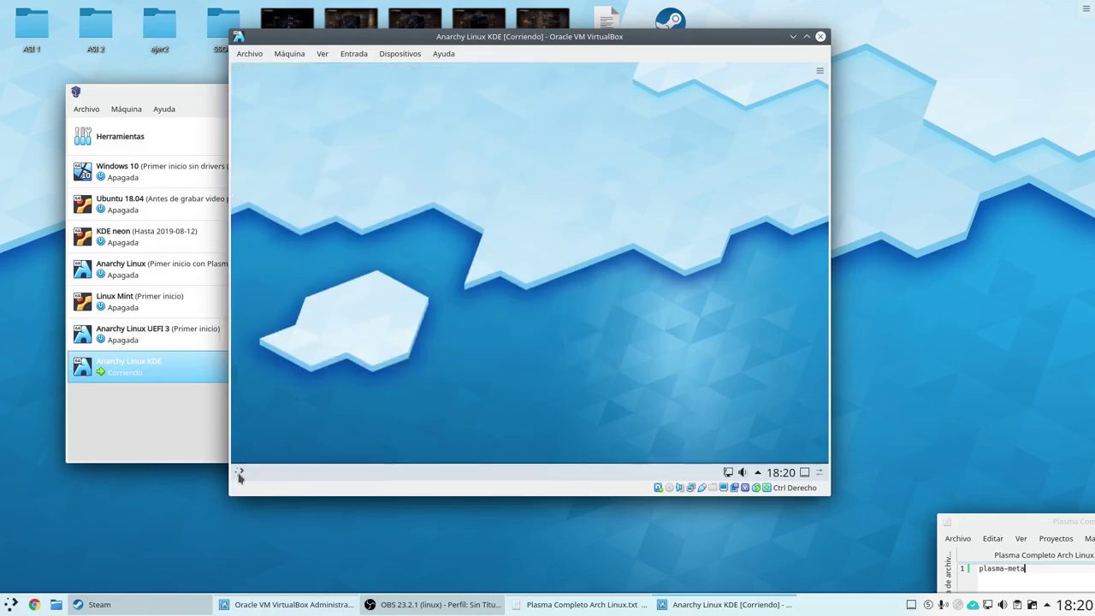
pyautogui.click(240, 473)
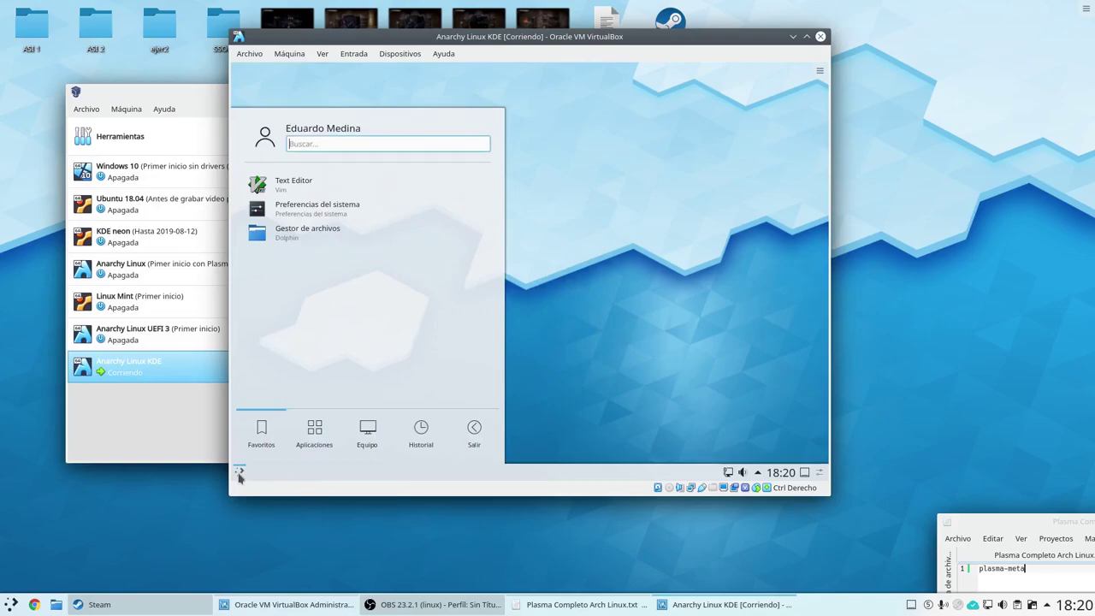
pyautogui.click(474, 444)
pyautogui.click(326, 296)
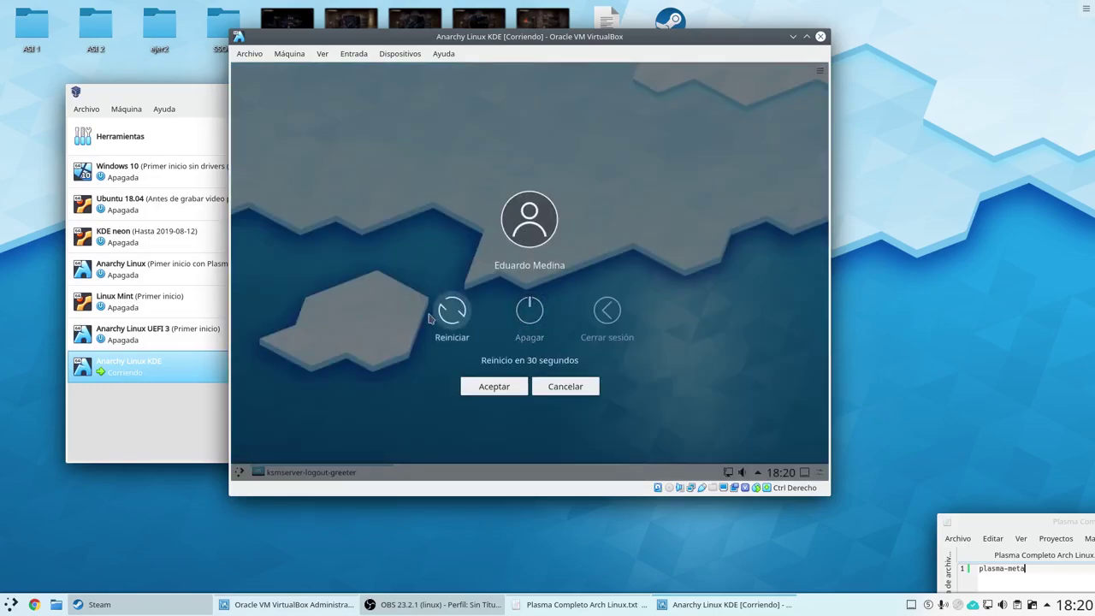
pyautogui.click(451, 313)
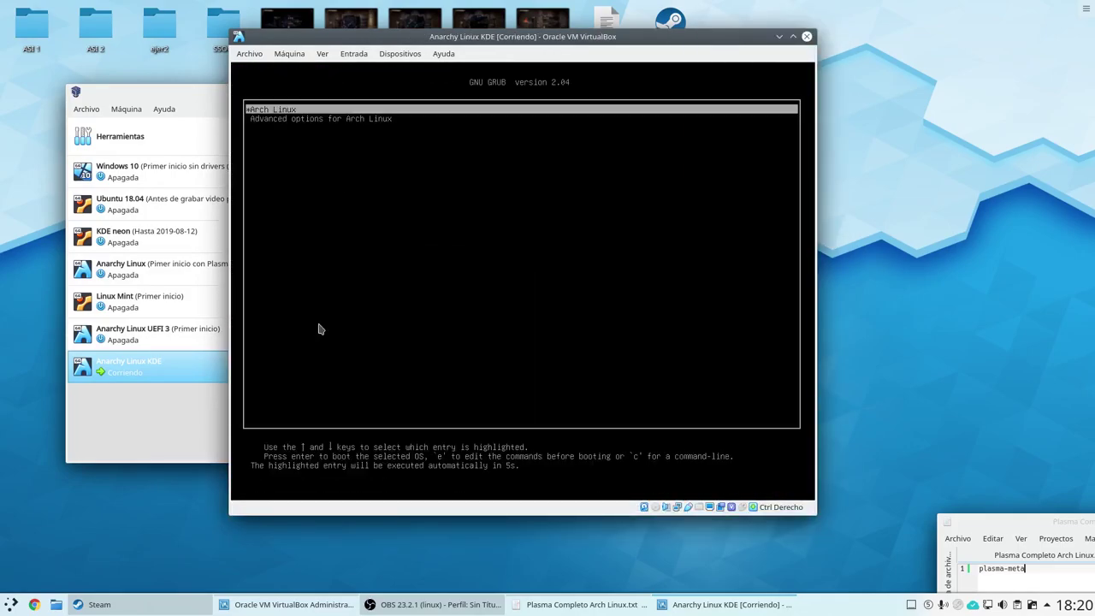
# Boot the Arch Linux GRUB entry and log back in with the account password.
pyautogui.press('Return')
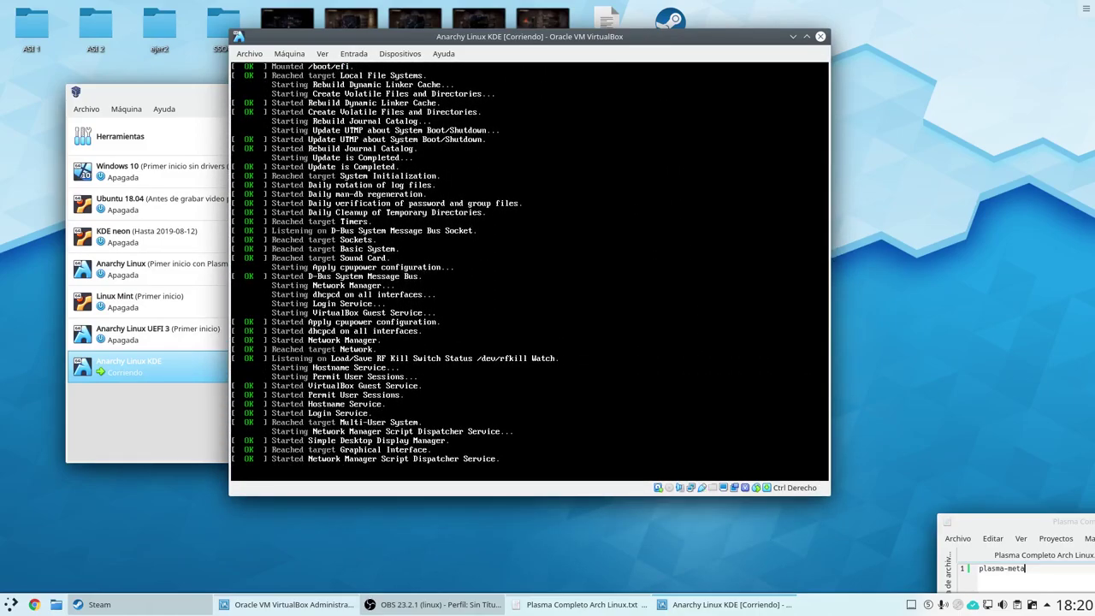
pyautogui.write('******')
pyautogui.press('Return')
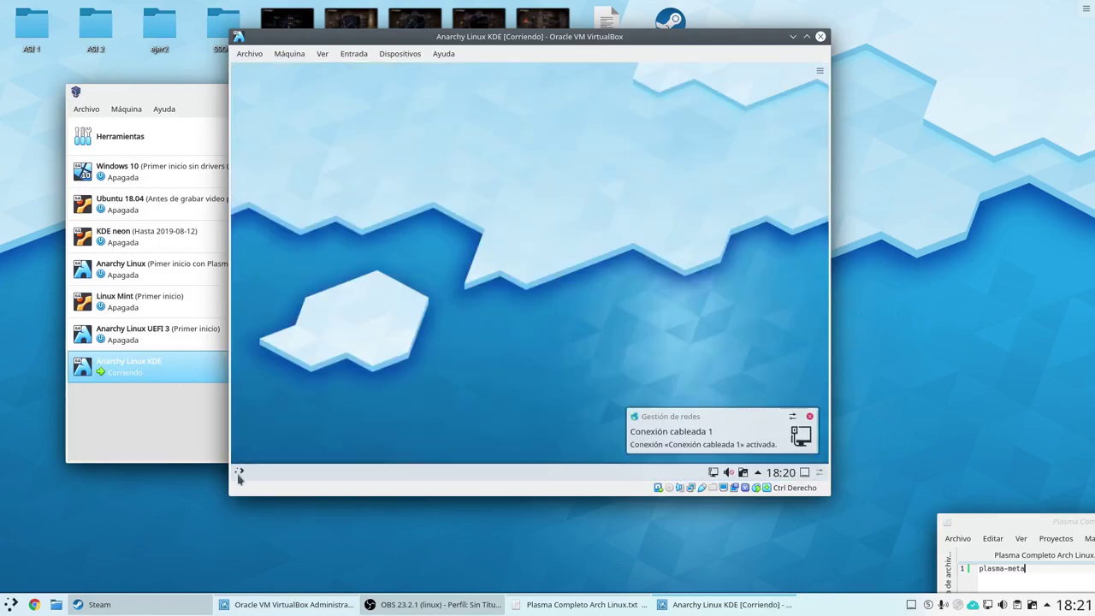
pyautogui.click(239, 473)
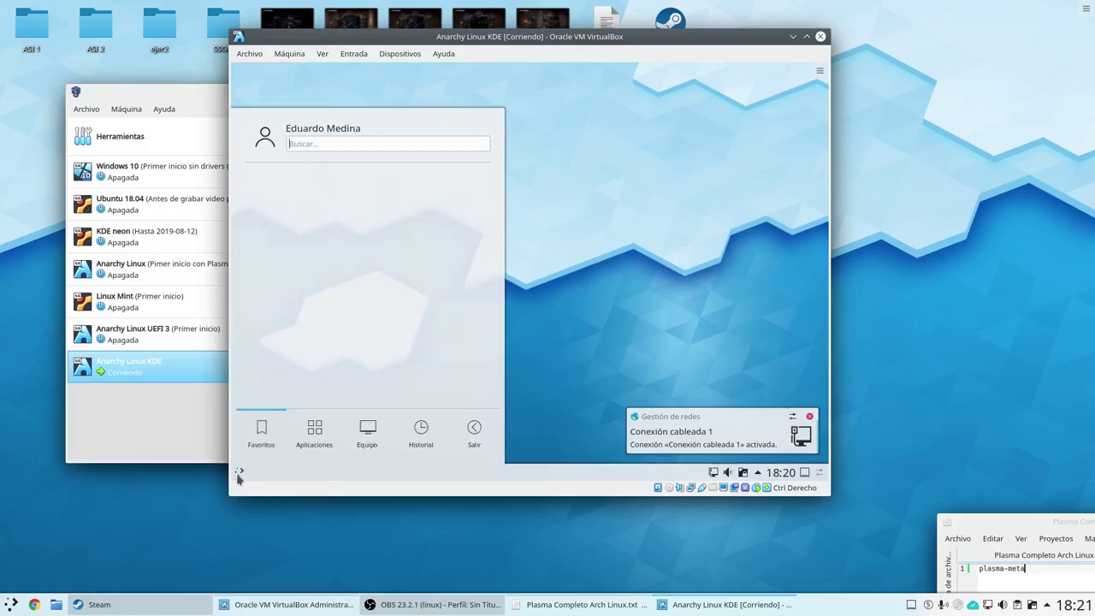
pyautogui.write('kinfo')
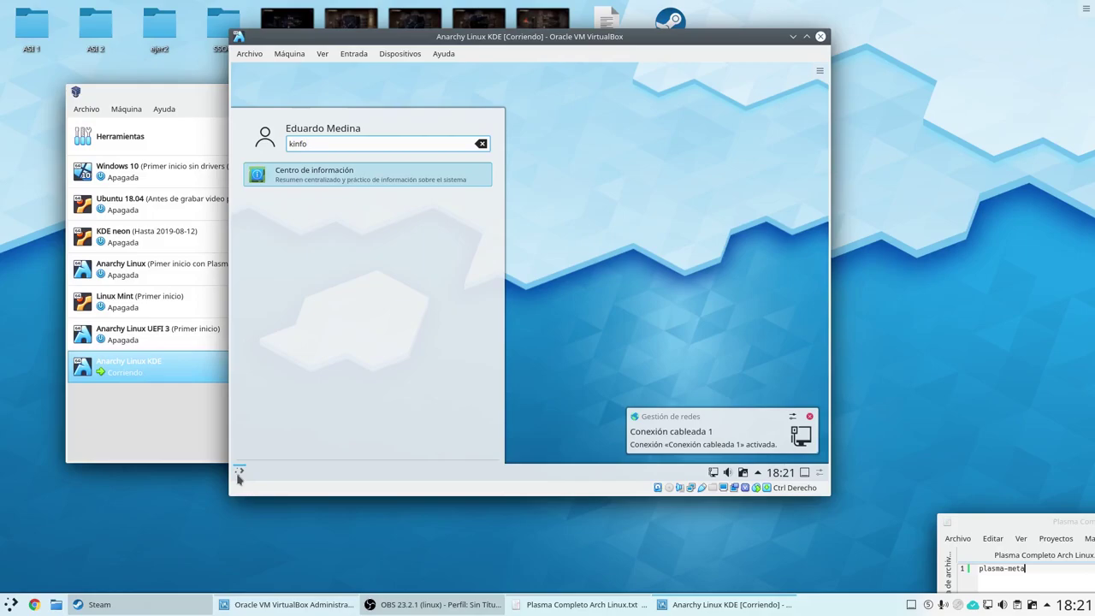
pyautogui.press('Return')
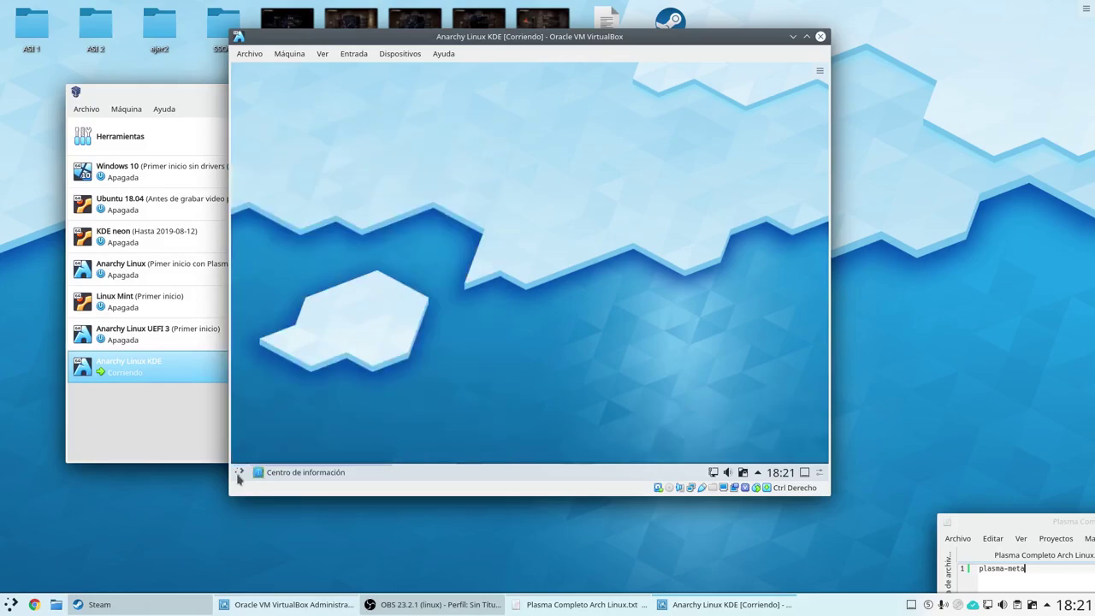
pyautogui.click(325, 224)
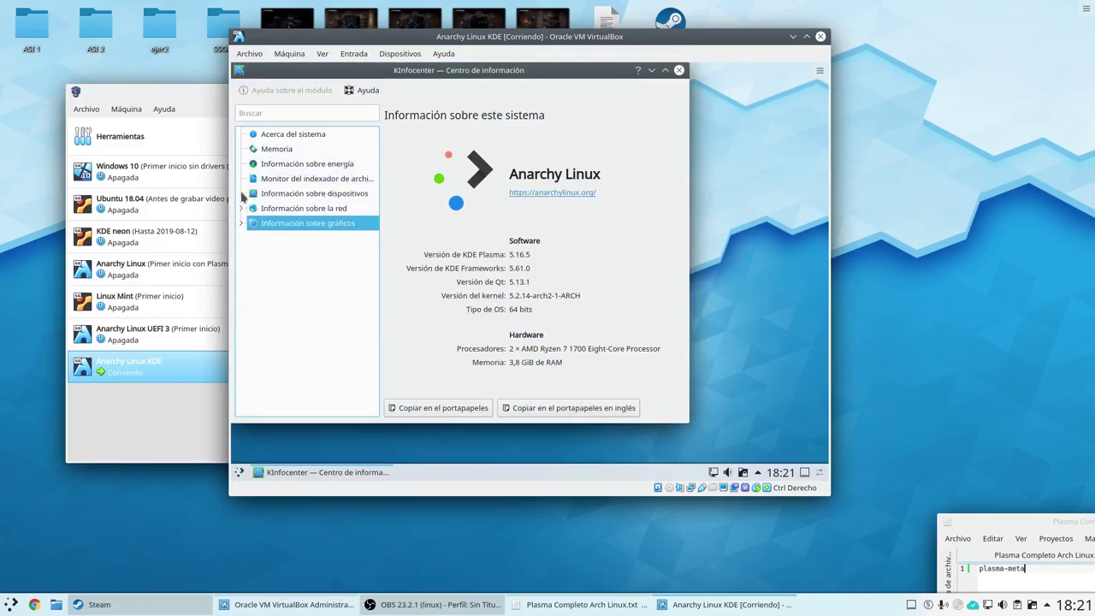
pyautogui.click(242, 193)
pyautogui.click(279, 282)
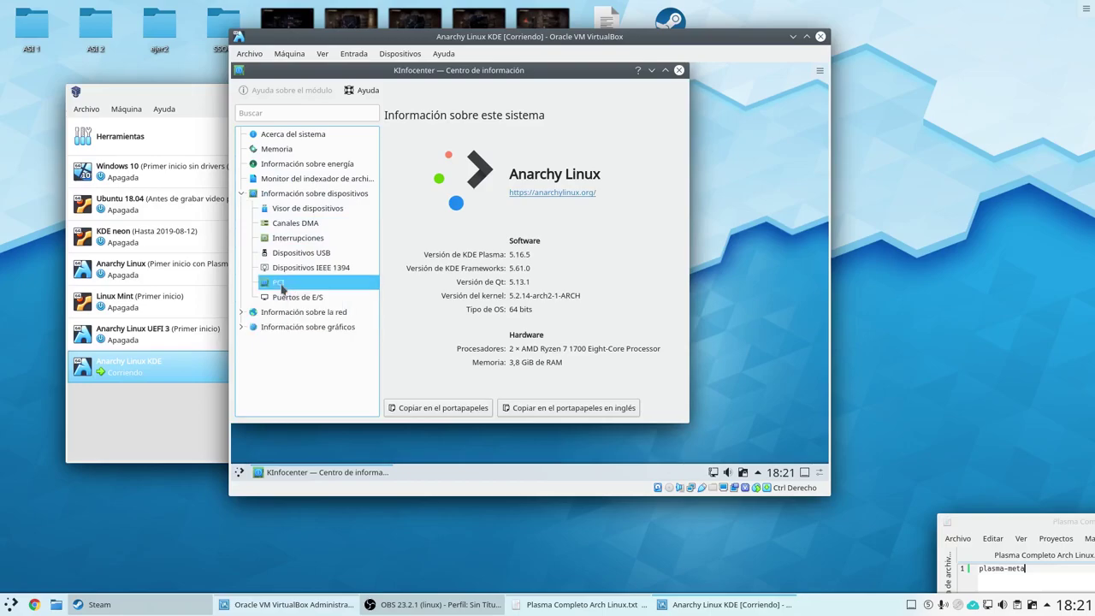
pyautogui.click(287, 295)
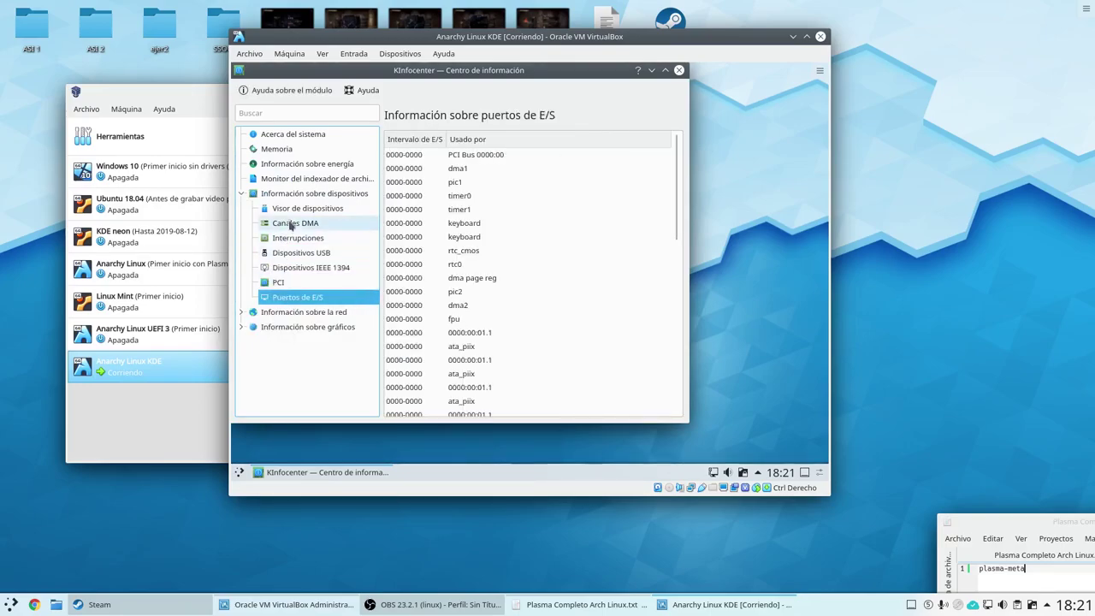
pyautogui.click(664, 70)
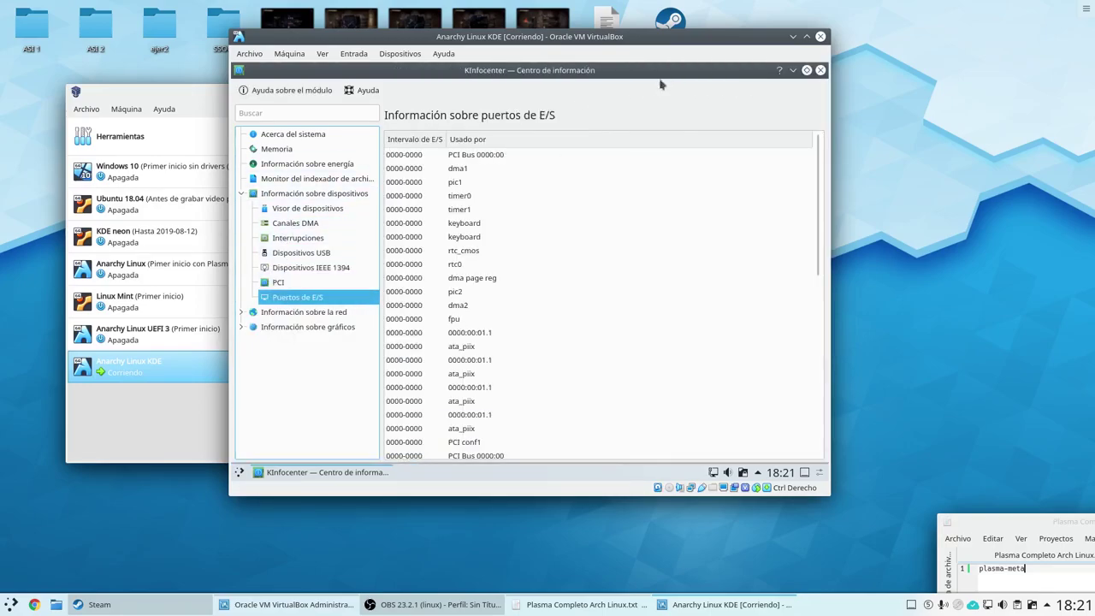
pyautogui.click(306, 164)
pyautogui.click(312, 141)
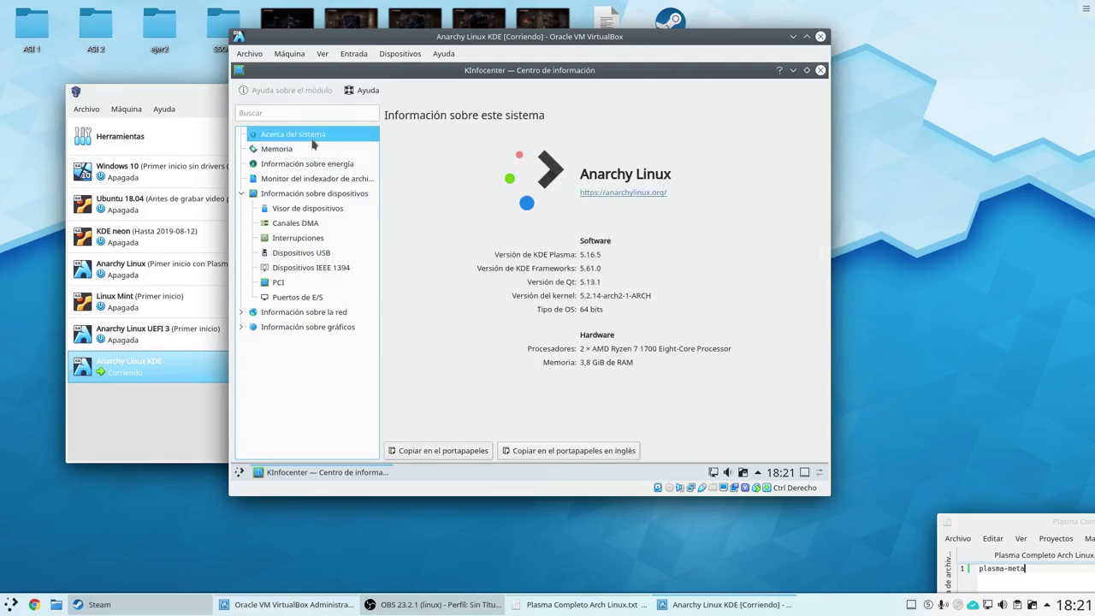
pyautogui.click(242, 326)
pyautogui.click(274, 342)
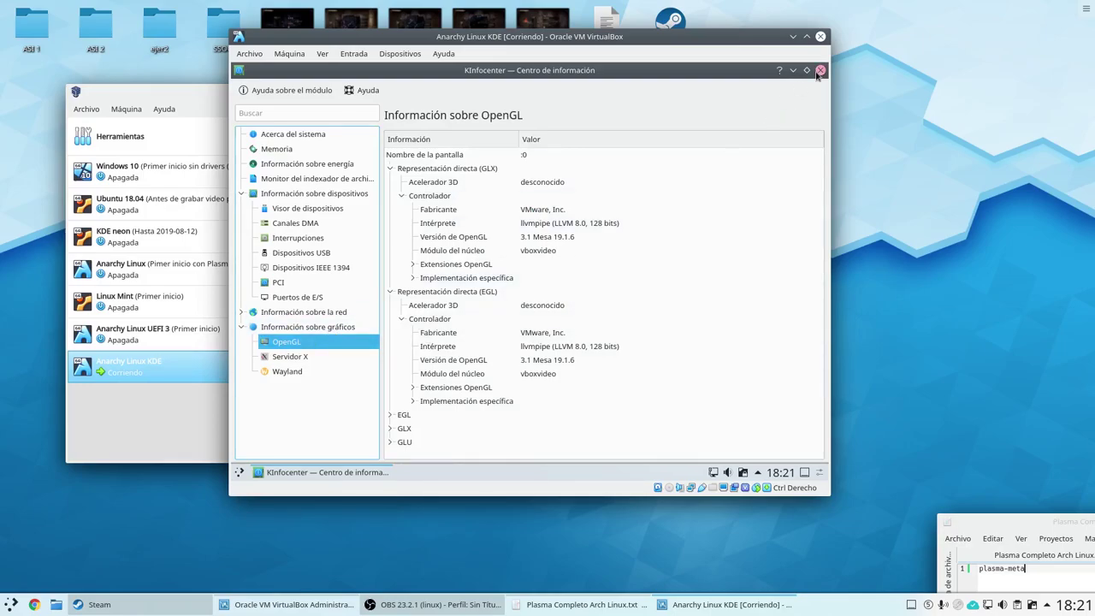
pyautogui.click(819, 70)
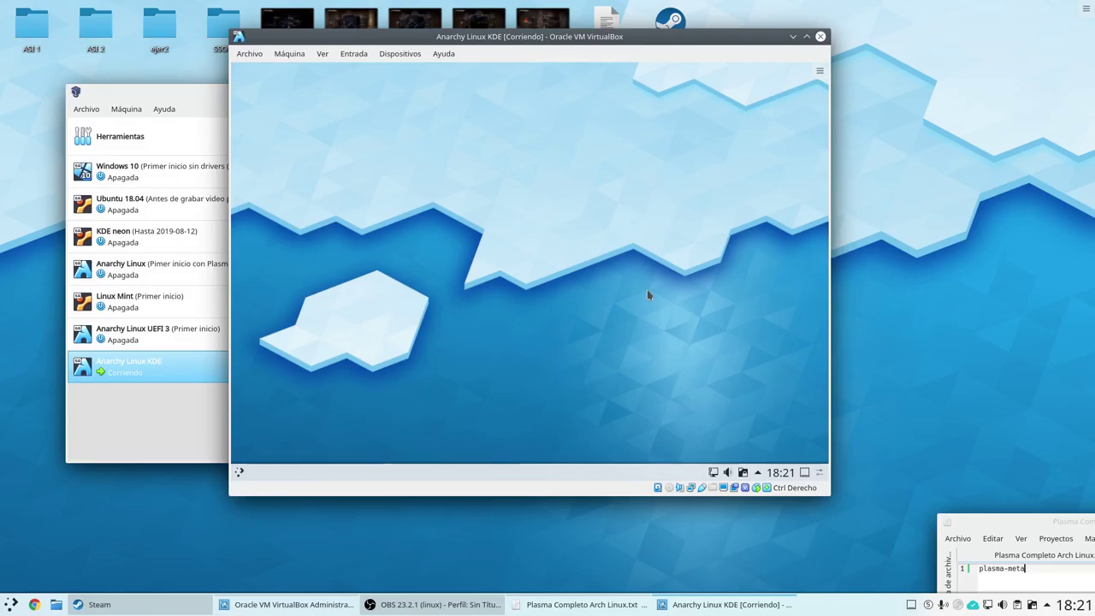
# Search 'stea' in the launcher and launch Steam (Runtime) instead of Steam (Native).
pyautogui.click(240, 473)
pyautogui.write('stea')
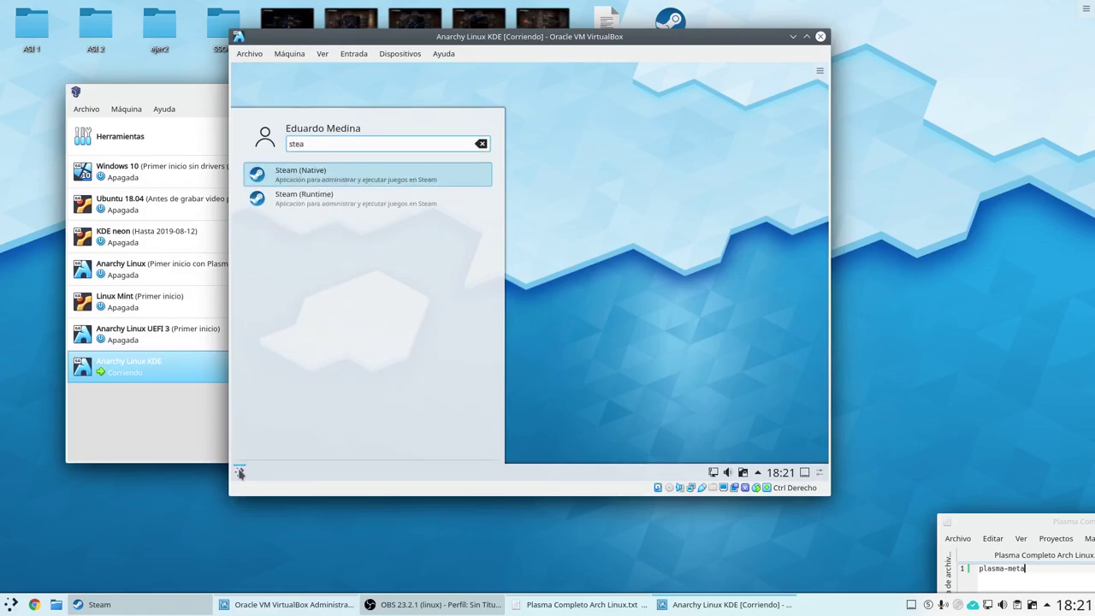
pyautogui.press('Down')
pyautogui.press('Up')
pyautogui.press('Down')
pyautogui.press('Up')
pyautogui.press('Down')
pyautogui.press('Up')
pyautogui.press('Down')
pyautogui.press('Up')
pyautogui.press('Down')
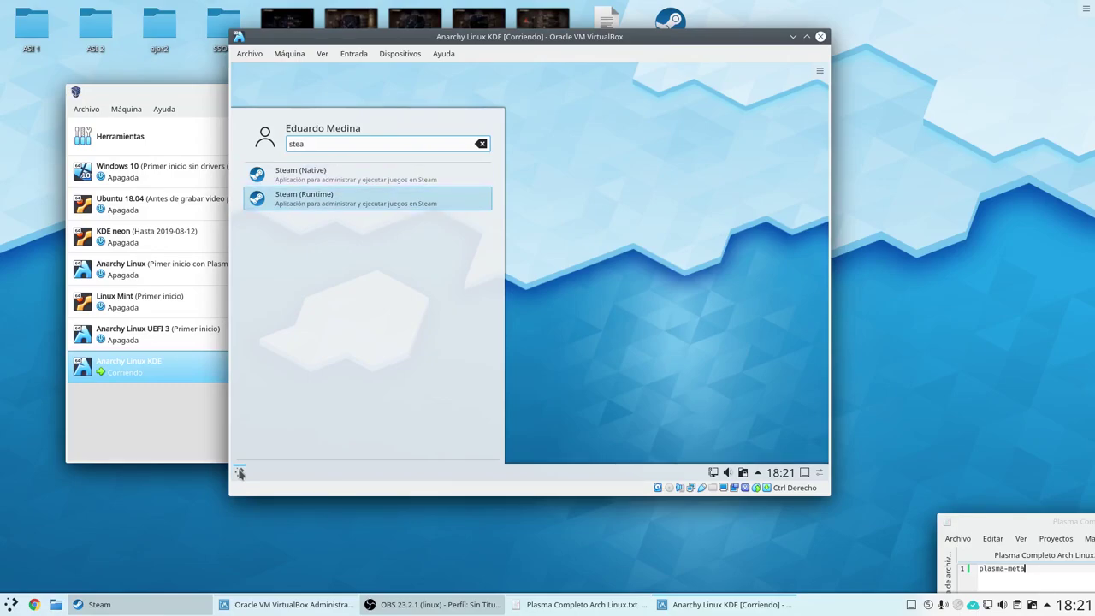
pyautogui.press('Return')
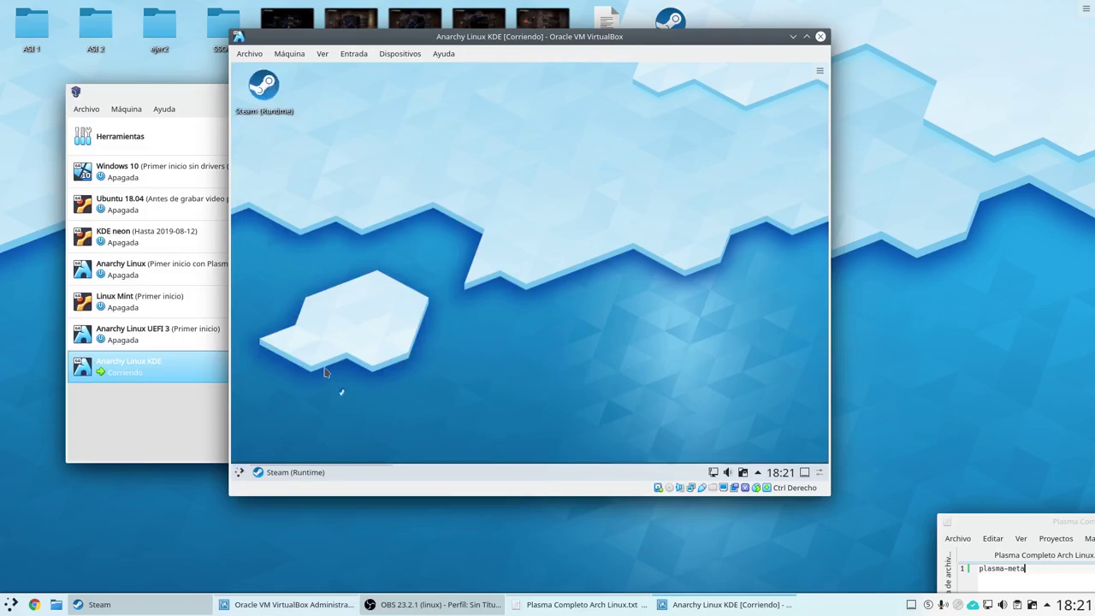